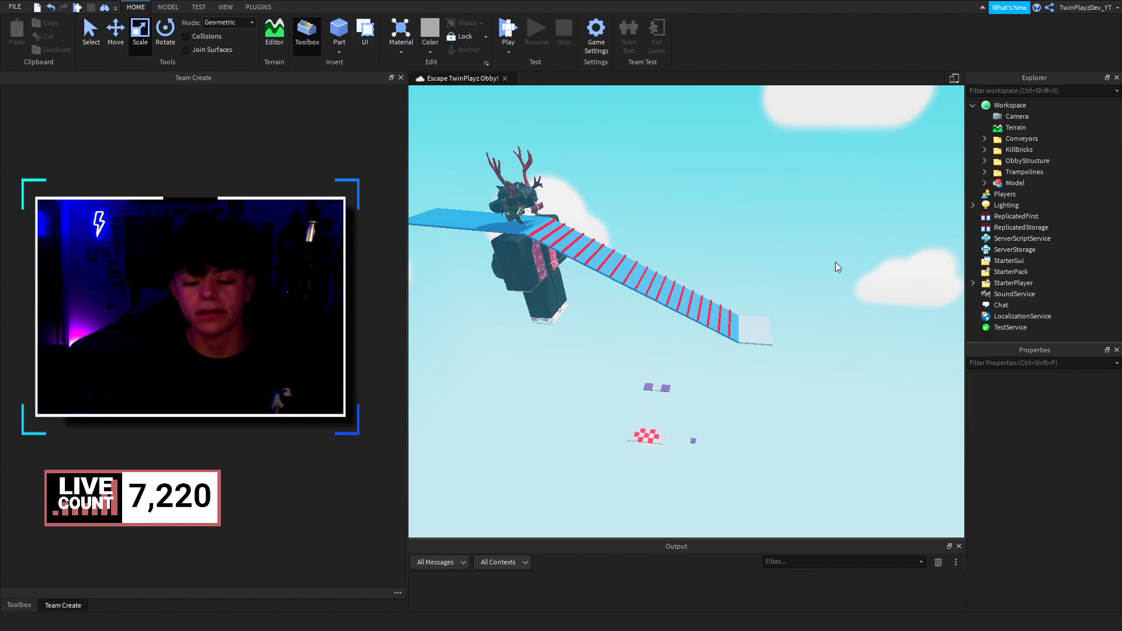
{"action": "right_click_drag", "start_coordinate": [791, 261], "coordinate": [781, 257]}
{"action": "key", "text": "w"}
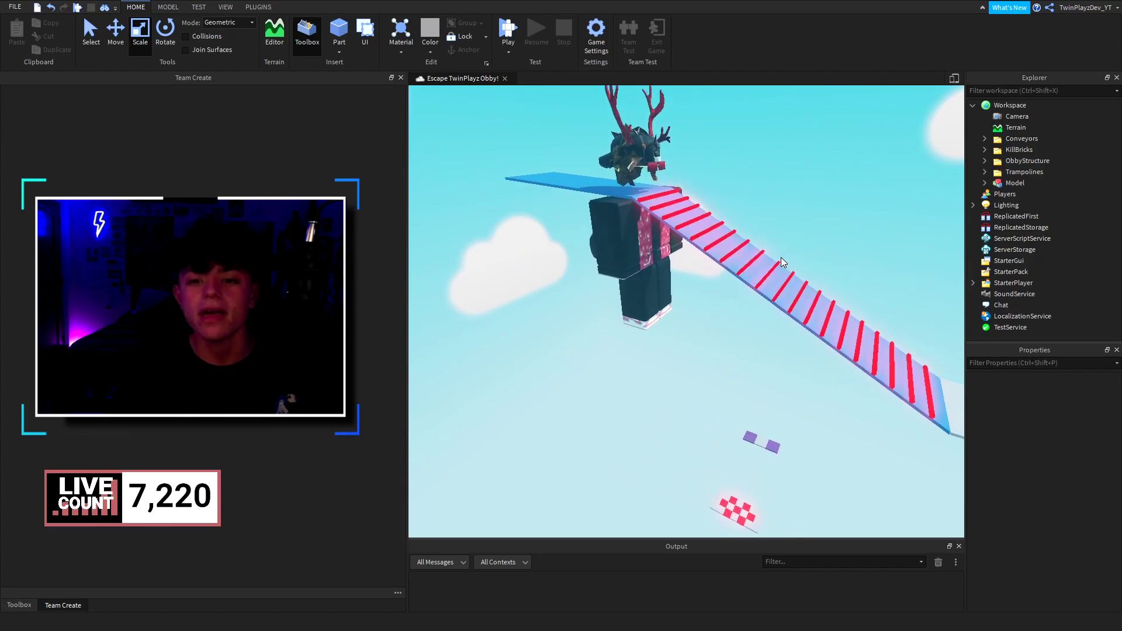
{"action": "key", "text": "w"}
{"action": "key", "text": "e"}
{"action": "right_click_drag", "start_coordinate": [689, 242], "coordinate": [689, 242]}
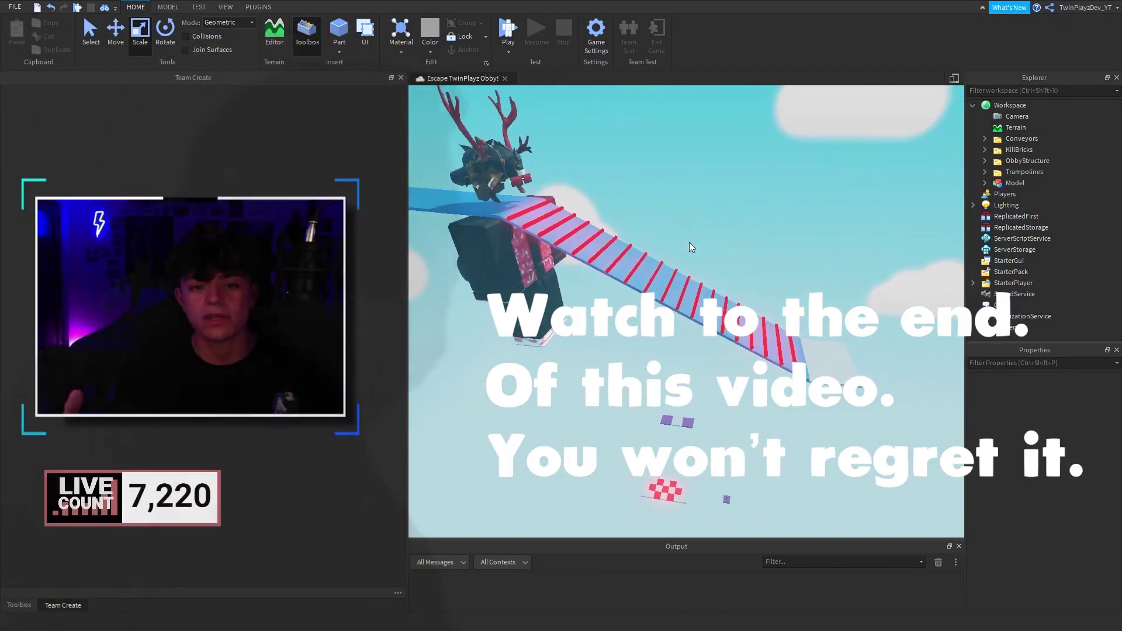
{"action": "key", "text": "a"}
{"action": "key", "text": "d"}
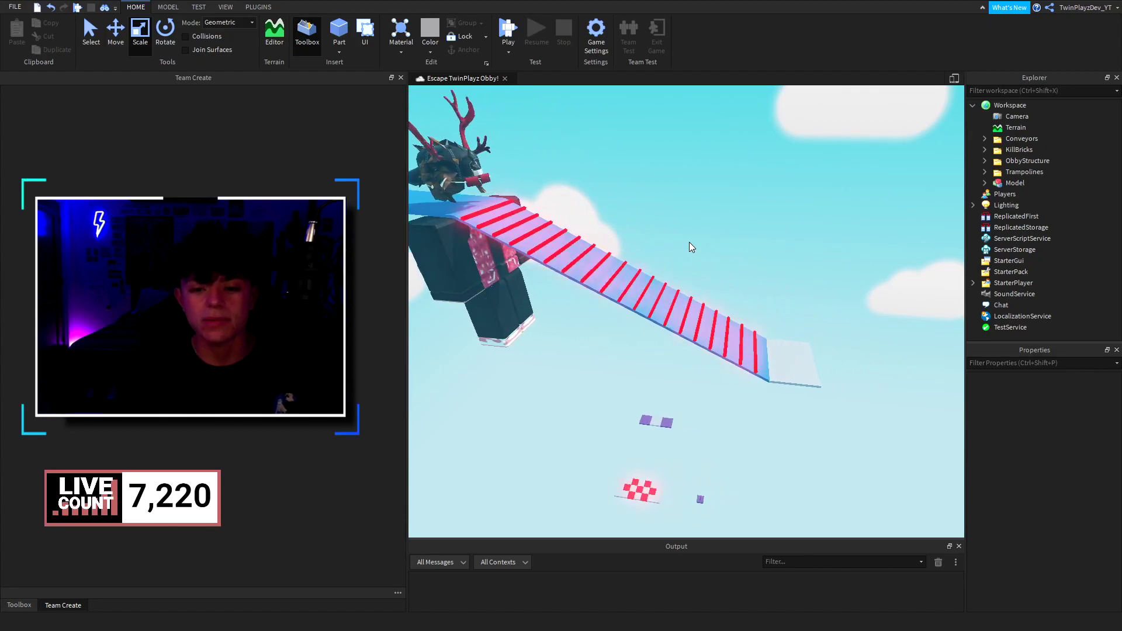
{"action": "key", "text": "a"}
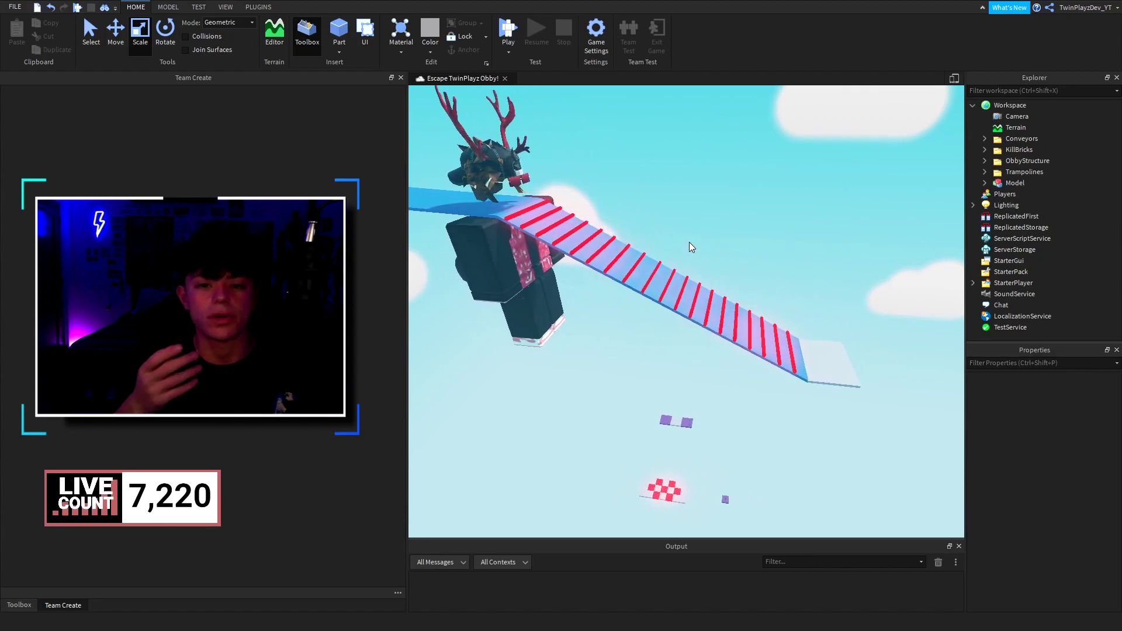
{"action": "key", "text": "d"}
{"action": "right_click_drag", "start_coordinate": [685, 240], "coordinate": [685, 240]}
{"action": "key", "text": "d"}
{"action": "key", "text": "d"}
{"action": "right_click_drag", "start_coordinate": [757, 233], "coordinate": [756, 232]}
{"action": "key", "text": "d"}
{"action": "key", "text": "s"}
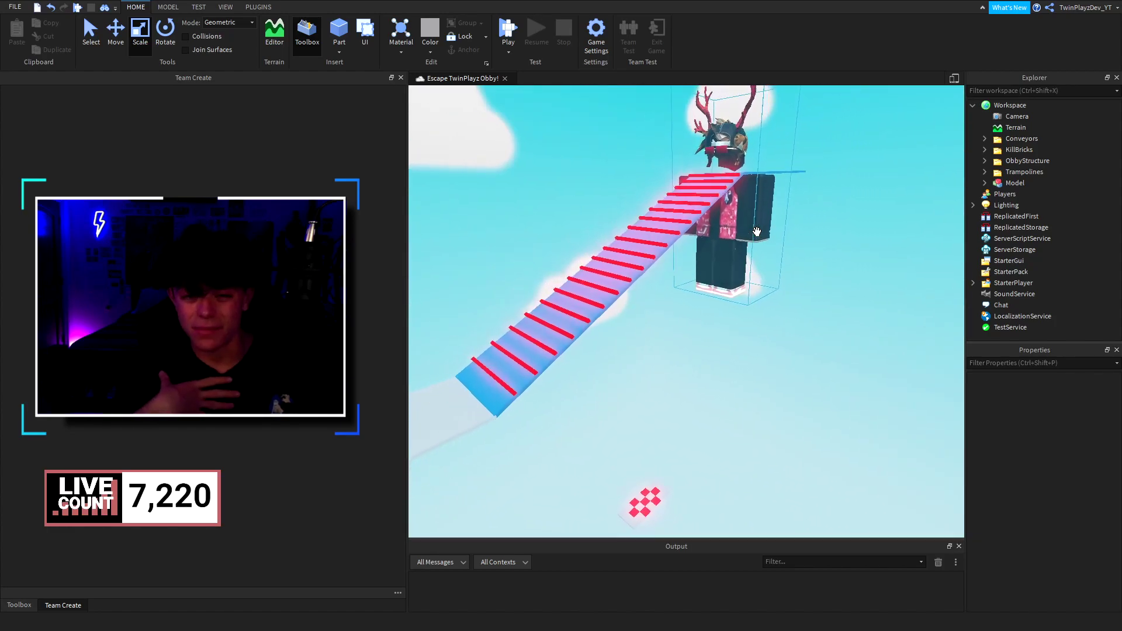
{"action": "key", "text": "s"}
{"action": "key", "text": "a"}
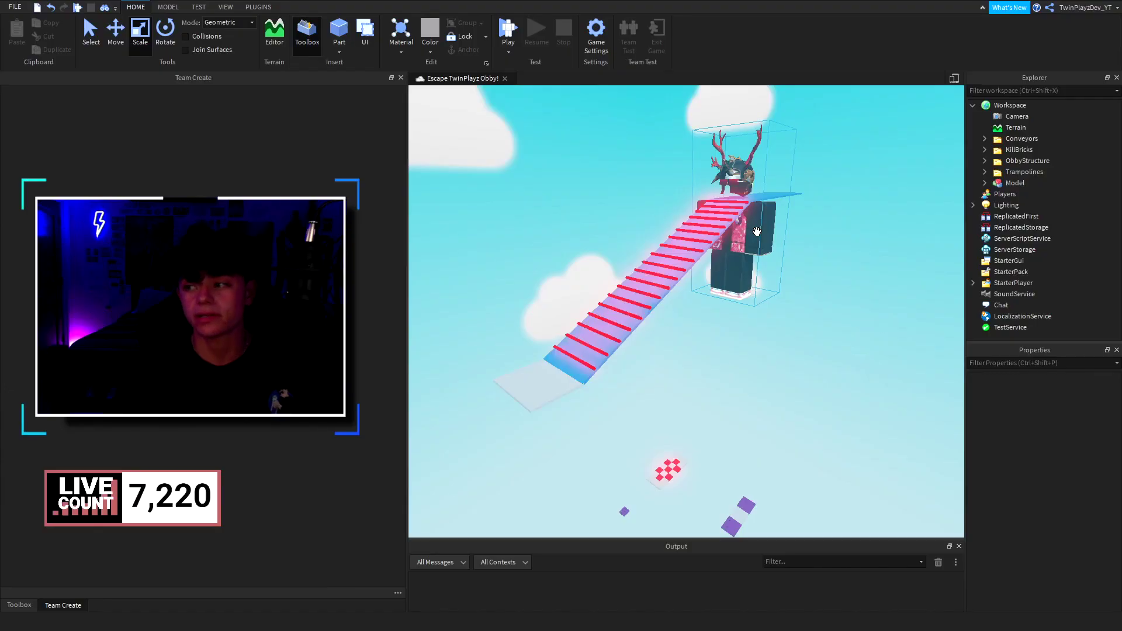
Examine the existing obby from the blue platform above the slide down to the floating red and purple platforms
{"action": "right_click_drag", "start_coordinate": [793, 326], "coordinate": [757, 313]}
{"action": "scroll", "coordinate": [784, 310], "scroll_direction": "down", "scroll_amount": 2}
{"action": "key", "text": "a"}
{"action": "key", "text": "w"}
{"action": "key", "text": "a"}
{"action": "scroll", "coordinate": [666, 274], "scroll_direction": "down", "scroll_amount": 2}
{"action": "right_click_drag", "start_coordinate": [665, 273], "coordinate": [759, 310]}
{"action": "scroll", "coordinate": [759, 310], "scroll_direction": "down", "scroll_amount": 1}
{"action": "right_click_drag", "start_coordinate": [548, 255], "coordinate": [548, 255]}
{"action": "scroll", "coordinate": [548, 255], "scroll_direction": "up", "scroll_amount": 4}
{"action": "left_click", "coordinate": [611, 284]}
{"action": "right_click_drag", "start_coordinate": [611, 284], "coordinate": [676, 272]}
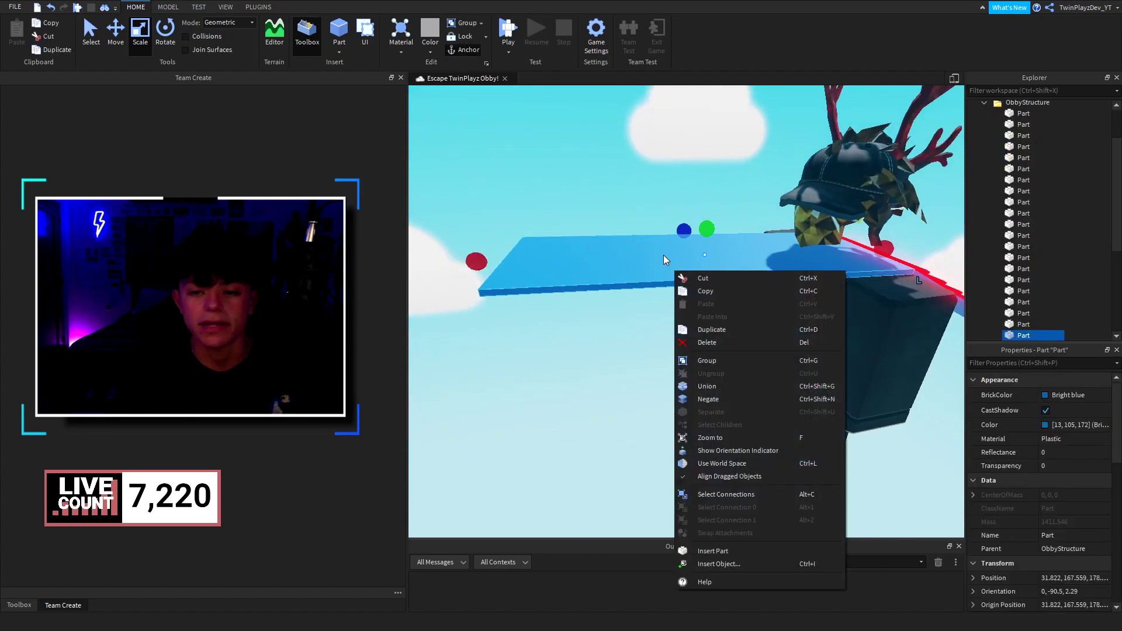
{"action": "left_click", "coordinate": [886, 263]}
{"action": "left_click_drag", "start_coordinate": [886, 263], "coordinate": [749, 252]}
{"action": "left_click_drag", "start_coordinate": [620, 230], "coordinate": [576, 245]}
{"action": "right_click_drag", "start_coordinate": [576, 246], "coordinate": [746, 218]}
{"action": "left_click_drag", "start_coordinate": [819, 218], "coordinate": [812, 215]}
{"action": "right_click_drag", "start_coordinate": [812, 215], "coordinate": [730, 245]}
{"action": "left_click_drag", "start_coordinate": [652, 281], "coordinate": [703, 339]}
{"action": "right_click_drag", "start_coordinate": [703, 339], "coordinate": [810, 215]}
{"action": "left_click", "coordinate": [811, 215]}
{"action": "key", "text": "w"}
{"action": "key", "text": "s"}
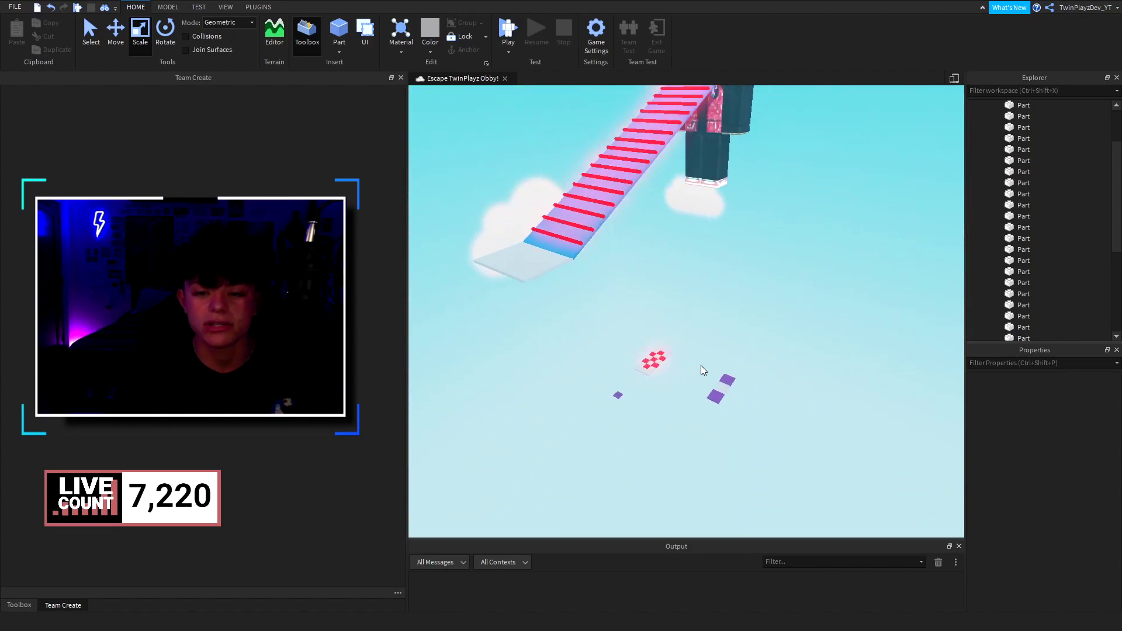
Duplicate the grey platform at the foot of the slide and move the copy far away along Z to about -318
{"action": "key", "text": "a"}
{"action": "right_click_drag", "start_coordinate": [753, 297], "coordinate": [753, 301]}
{"action": "left_click", "coordinate": [564, 413]}
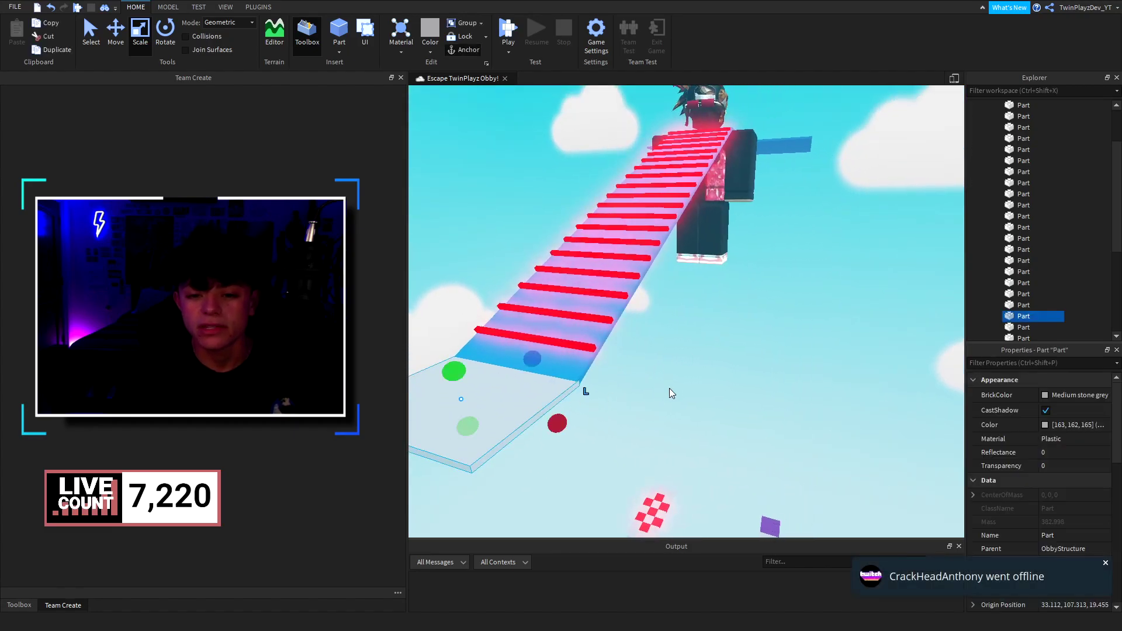
{"action": "key", "text": "f"}
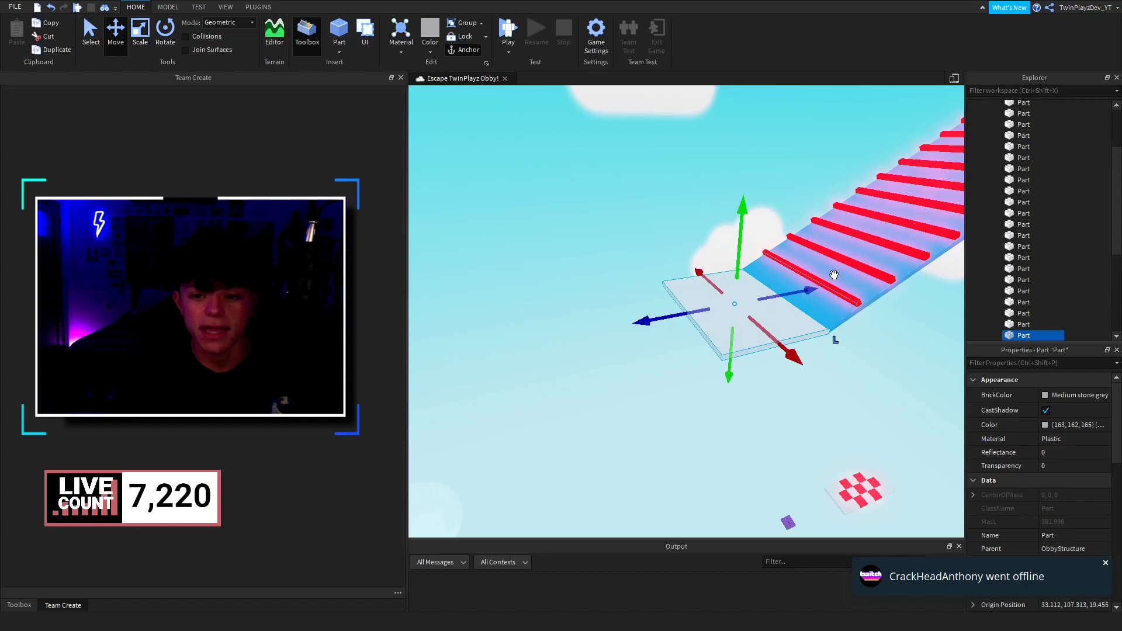
{"action": "left_click_drag", "start_coordinate": [801, 291], "coordinate": [587, 409]}
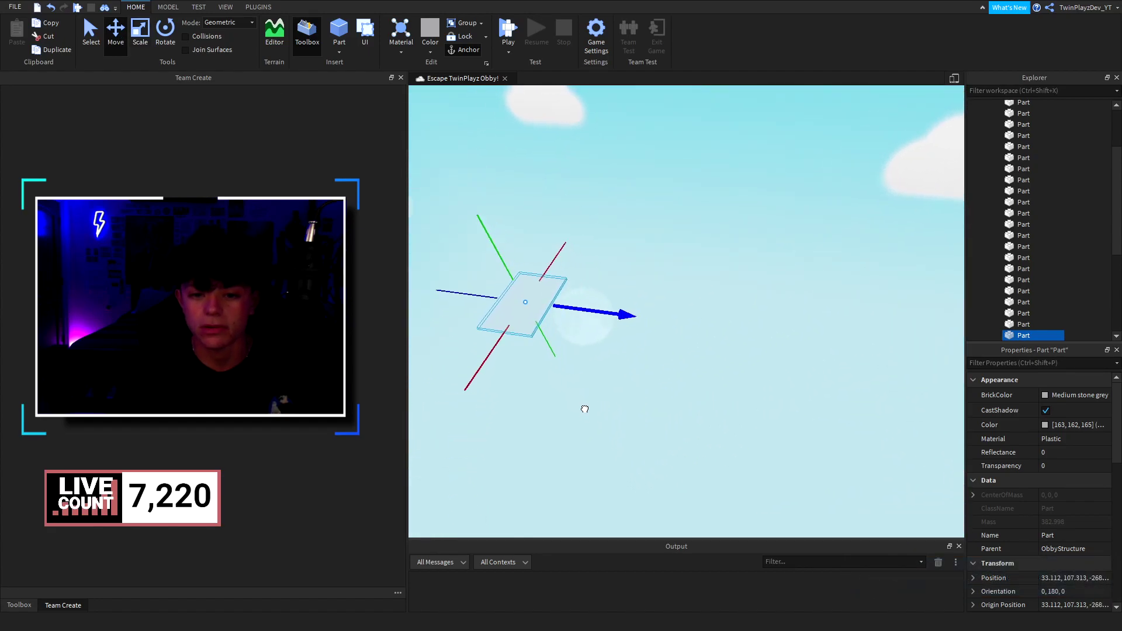
{"action": "right_click_drag", "start_coordinate": [581, 326], "coordinate": [582, 327]}
{"action": "key", "text": "w"}
{"action": "key", "text": "a"}
{"action": "key", "text": "d"}
{"action": "key", "text": "w"}
{"action": "key", "text": "s"}
{"action": "right_click_drag", "start_coordinate": [732, 245], "coordinate": [731, 245]}
{"action": "key", "text": "a"}
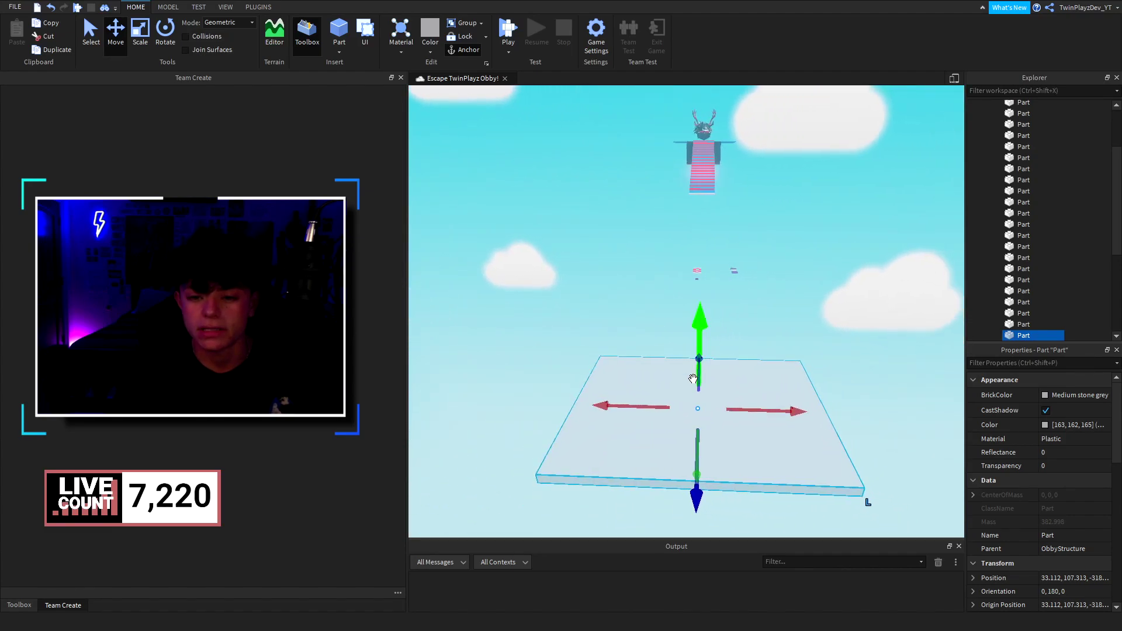
{"action": "right_click_drag", "start_coordinate": [691, 376], "coordinate": [692, 376]}
Scale up the copied grey platform in width and depth to form a large checkpoint area
{"action": "key", "text": "s"}
{"action": "left_click", "coordinate": [140, 36]}
{"action": "right_click_drag", "start_coordinate": [683, 238], "coordinate": [683, 239]}
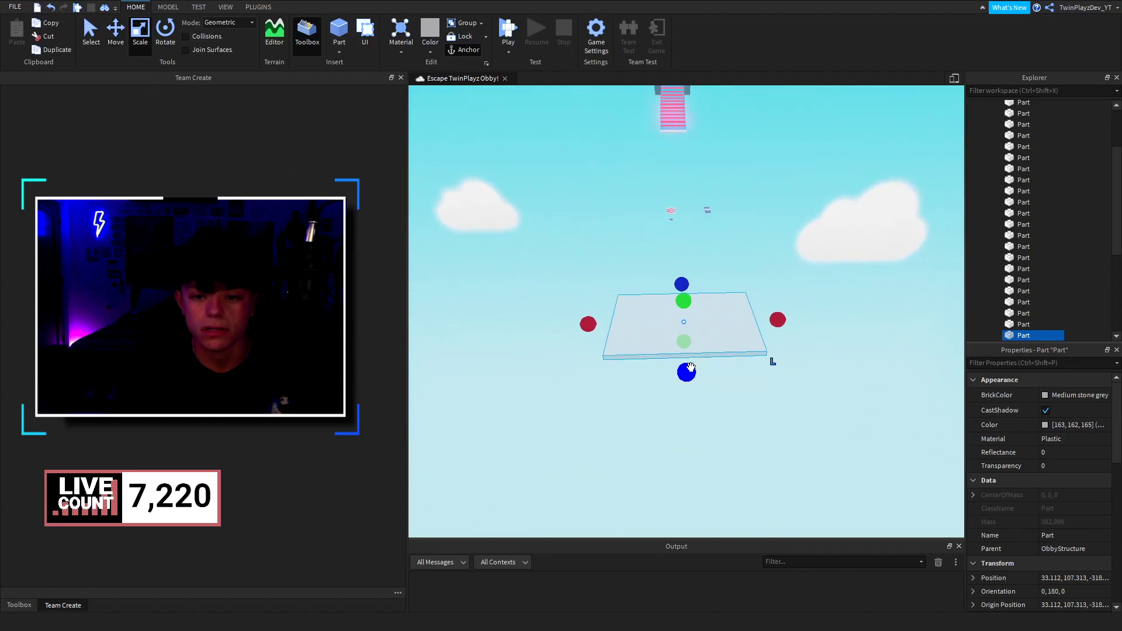
{"action": "left_click_drag", "start_coordinate": [714, 500], "coordinate": [711, 465]}
{"action": "right_click_drag", "start_coordinate": [737, 319], "coordinate": [737, 319]}
{"action": "key", "text": "s"}
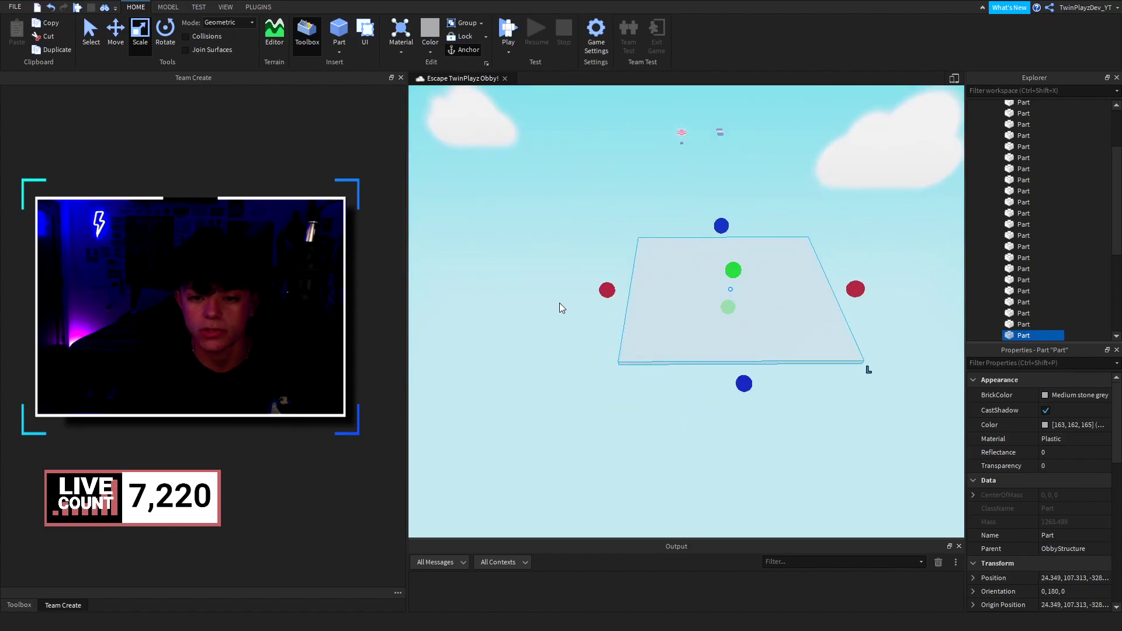
{"action": "left_click_drag", "start_coordinate": [735, 382], "coordinate": [762, 481]}
{"action": "right_click_drag", "start_coordinate": [728, 291], "coordinate": [727, 290]}
{"action": "key", "text": "w"}
{"action": "key", "text": "a"}
{"action": "key", "text": "d"}
{"action": "key", "text": "d"}
{"action": "key", "text": "s"}
{"action": "key", "text": "w"}
{"action": "scroll", "coordinate": [704, 282], "scroll_direction": "down", "scroll_amount": 5}
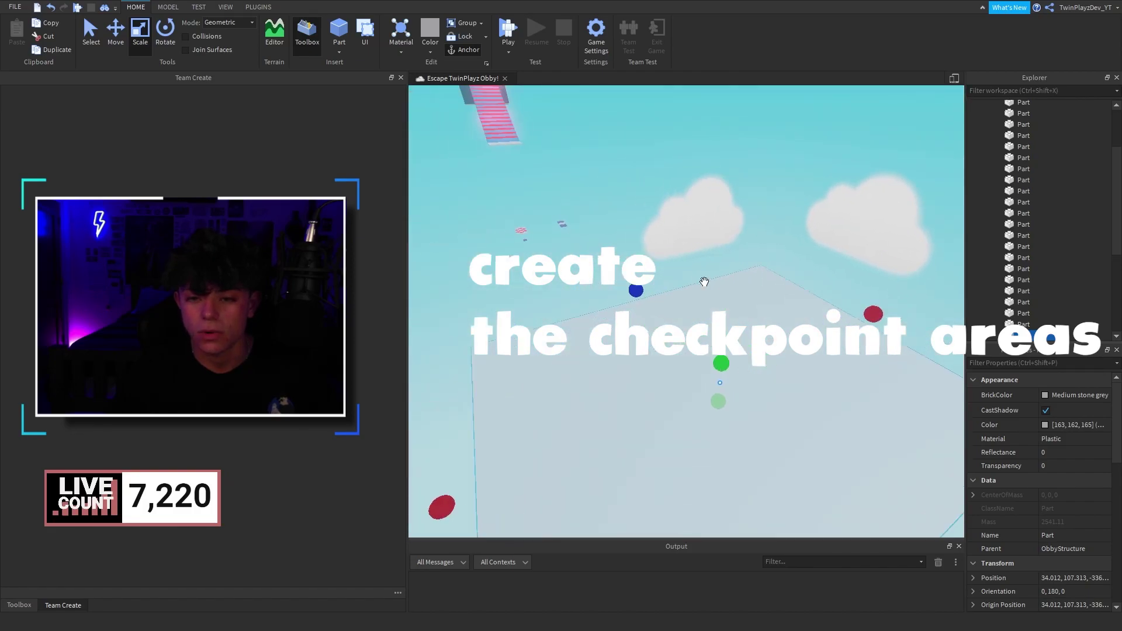
Move the large grey platform sideways along X to about -92
{"action": "left_click", "coordinate": [115, 47]}
{"action": "right_click_drag", "start_coordinate": [481, 233], "coordinate": [481, 232]}
{"action": "key", "text": "d"}
{"action": "key", "text": "s"}
{"action": "left_click_drag", "start_coordinate": [672, 353], "coordinate": [876, 315]}
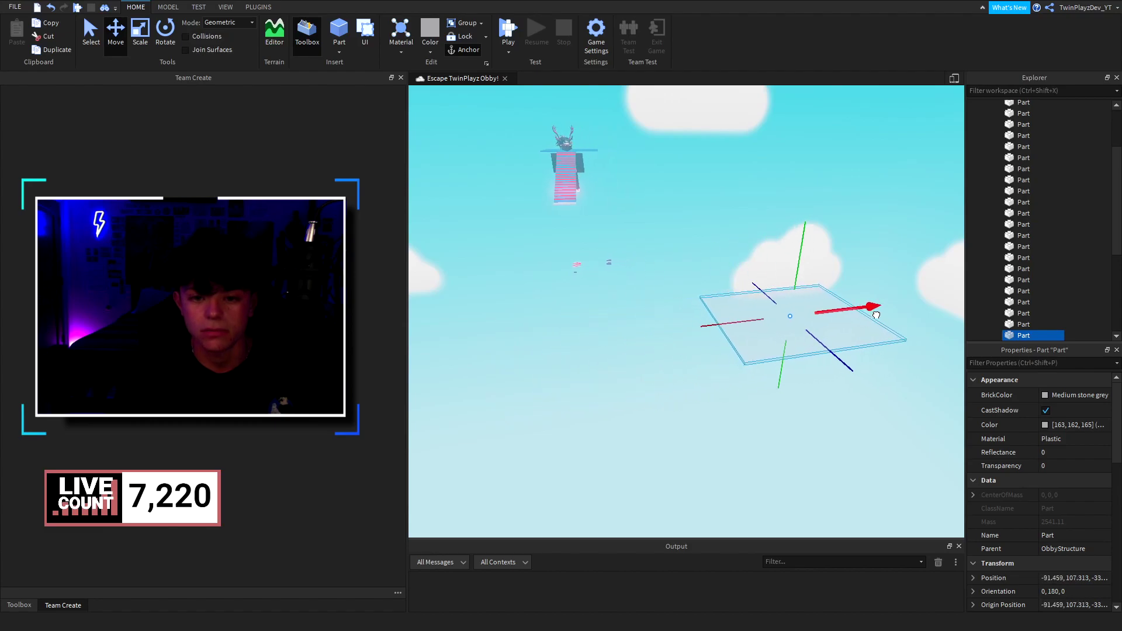
{"action": "right_click_drag", "start_coordinate": [740, 288], "coordinate": [714, 330]}
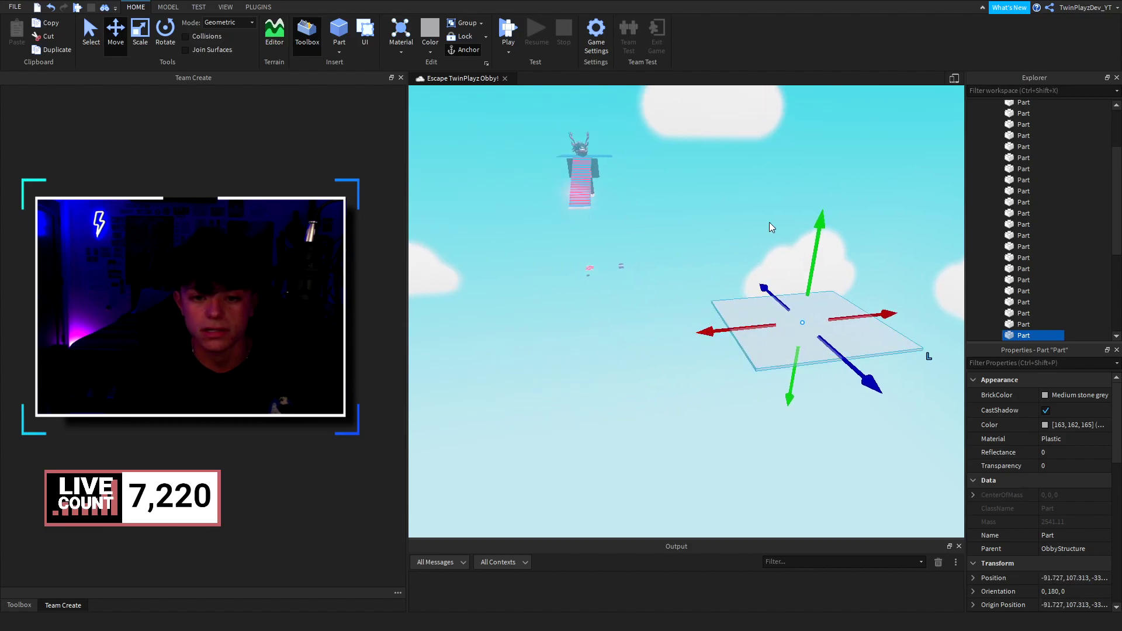
{"action": "key", "text": "w"}
{"action": "key", "text": "d"}
{"action": "right_click_drag", "start_coordinate": [660, 222], "coordinate": [651, 222]}
{"action": "key", "text": "a"}
{"action": "key", "text": "s"}
Adjust the edges of the large platform with the Scale tool, making it slightly smaller
{"action": "left_click_drag", "start_coordinate": [826, 424], "coordinate": [823, 391]}
{"action": "right_click_drag", "start_coordinate": [823, 391], "coordinate": [823, 389]}
{"action": "key", "text": "d"}
{"action": "left_click_drag", "start_coordinate": [764, 235], "coordinate": [731, 239]}
{"action": "right_click_drag", "start_coordinate": [731, 239], "coordinate": [731, 239]}
{"action": "key", "text": "a"}
{"action": "left_click_drag", "start_coordinate": [621, 222], "coordinate": [664, 230]}
{"action": "right_click_drag", "start_coordinate": [664, 231], "coordinate": [665, 230]}
{"action": "key", "text": "d"}
{"action": "left_click_drag", "start_coordinate": [664, 336], "coordinate": [674, 318]}
{"action": "key", "text": "d"}
{"action": "right_click_drag", "start_coordinate": [733, 223], "coordinate": [734, 230]}
{"action": "left_click", "coordinate": [734, 227]}
{"action": "left_click", "coordinate": [736, 290]}
{"action": "right_click_drag", "start_coordinate": [736, 290], "coordinate": [737, 291]}
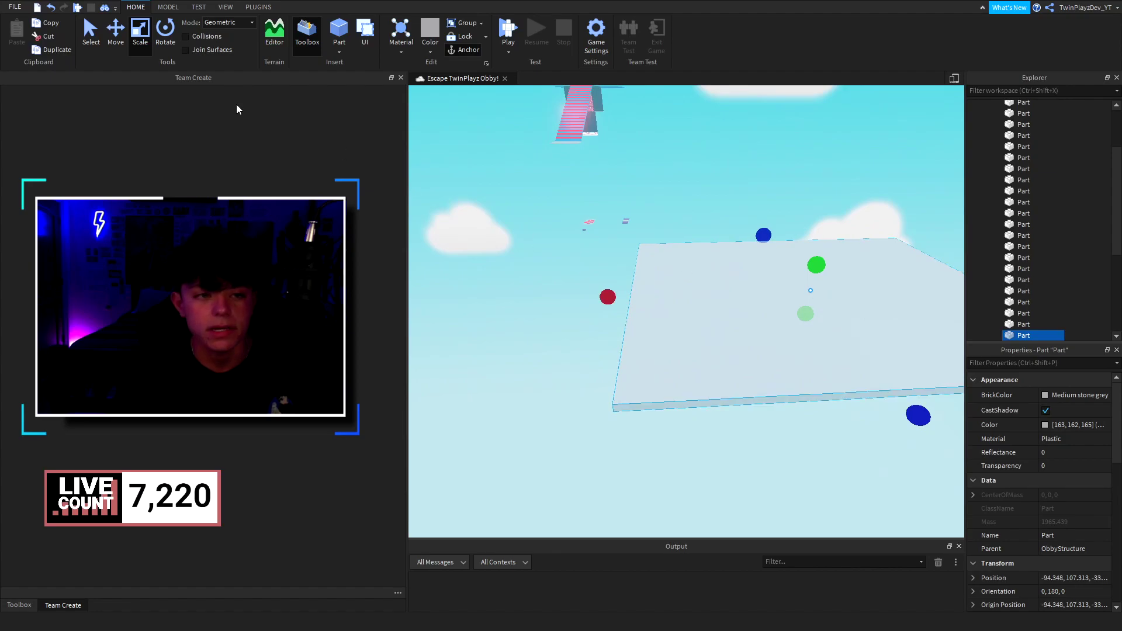
Duplicate the large platform beside the original along X and scale the copy down to a small platform at X about -4.5
{"action": "left_click", "coordinate": [121, 43]}
{"action": "left_click_drag", "start_coordinate": [859, 289], "coordinate": [635, 319]}
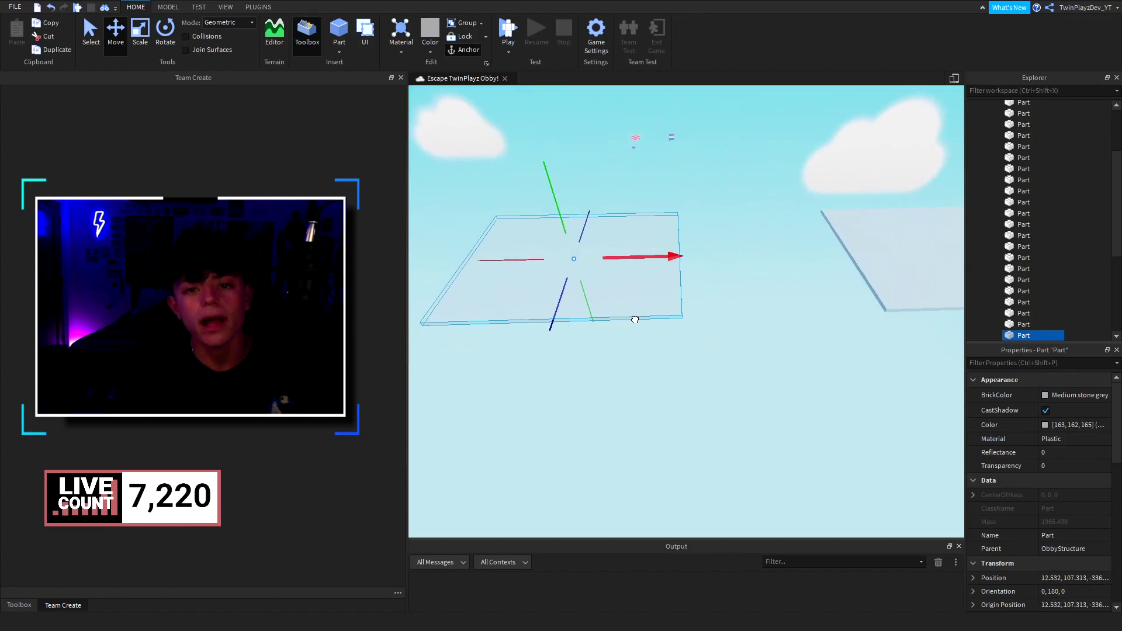
{"action": "left_click_drag", "start_coordinate": [452, 263], "coordinate": [579, 271]}
{"action": "key", "text": "a"}
{"action": "right_click_drag", "start_coordinate": [579, 272], "coordinate": [581, 270]}
{"action": "left_click_drag", "start_coordinate": [896, 297], "coordinate": [782, 286]}
{"action": "key", "text": "a"}
{"action": "left_click_drag", "start_coordinate": [551, 268], "coordinate": [639, 274]}
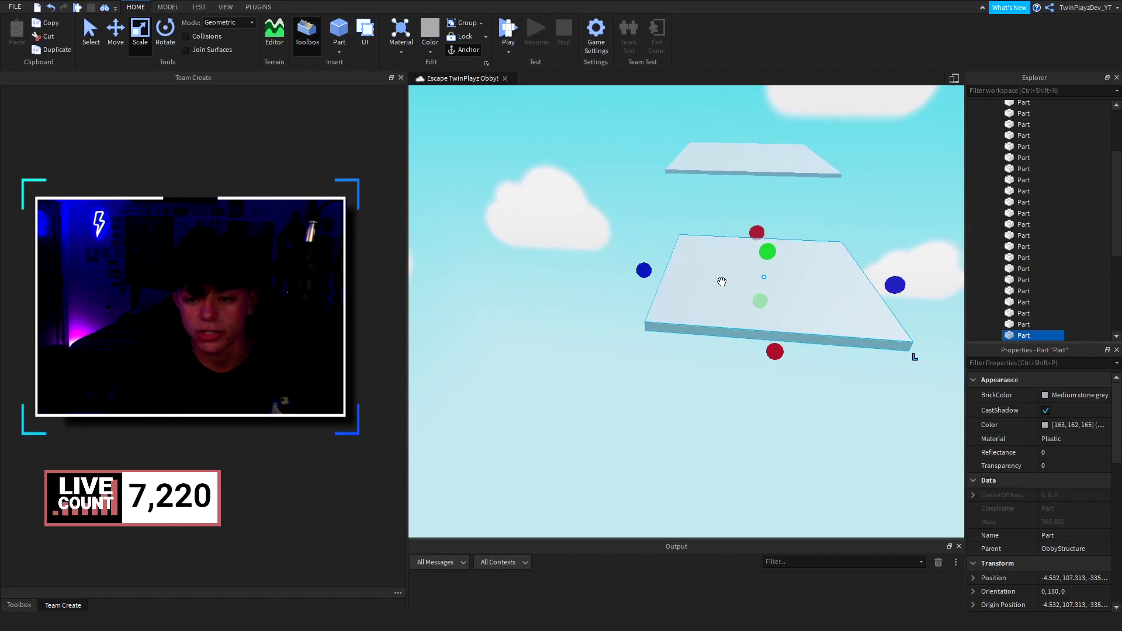
{"action": "key", "text": "w"}
{"action": "key", "text": "d"}
{"action": "right_click_drag", "start_coordinate": [871, 284], "coordinate": [827, 270]}
{"action": "key", "text": "s"}
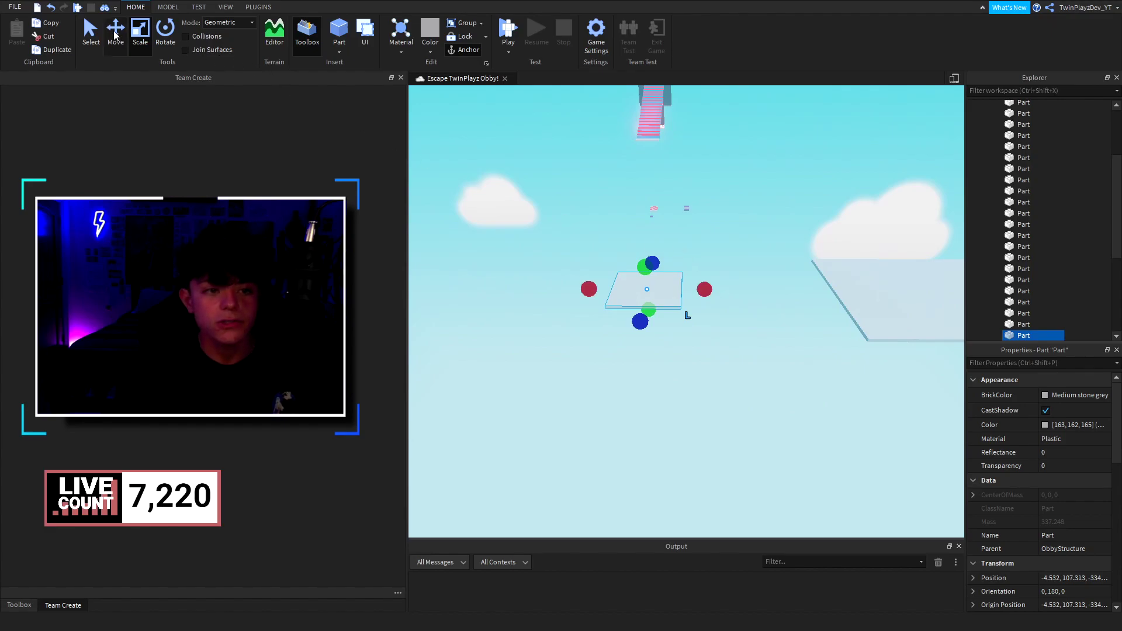
Duplicate the small platform and move the copy along X to about 73
{"action": "key", "text": "a"}
{"action": "left_click_drag", "start_coordinate": [698, 290], "coordinate": [633, 288]}
{"action": "right_click_drag", "start_coordinate": [633, 287], "coordinate": [633, 287]}
{"action": "key", "text": "s"}
{"action": "left_click_drag", "start_coordinate": [646, 263], "coordinate": [655, 262]}
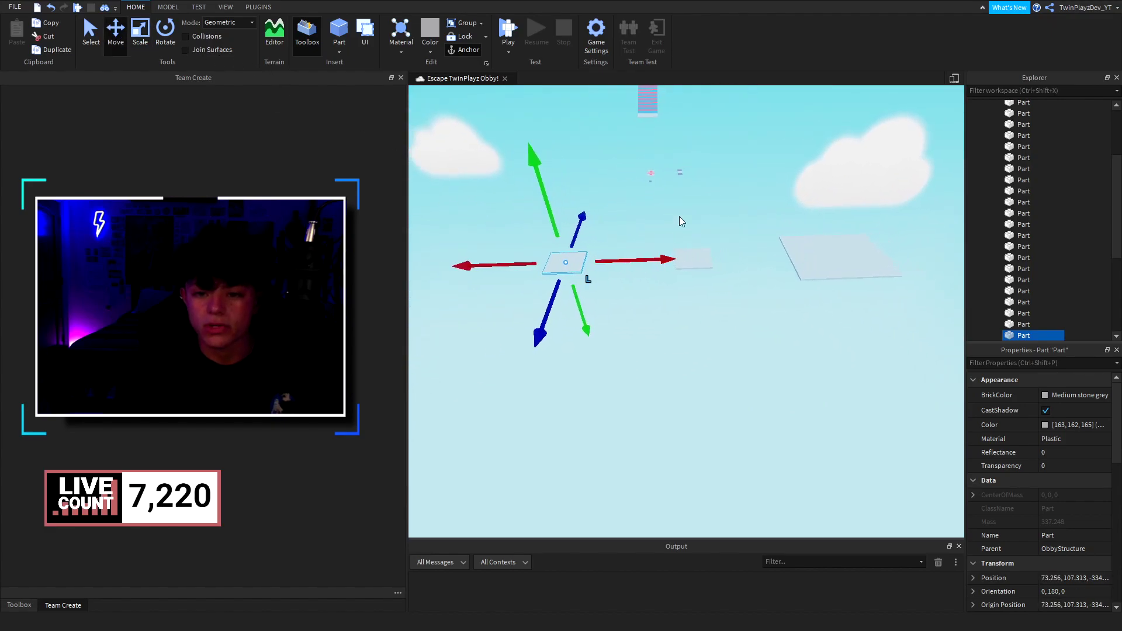
Duplicate the second small platform and place the copy farther along the row at X about 171
{"action": "left_click", "coordinate": [681, 213]}
{"action": "right_click_drag", "start_coordinate": [686, 206], "coordinate": [686, 205]}
{"action": "key", "text": "w"}
{"action": "key", "text": "d"}
{"action": "left_click", "coordinate": [783, 284]}
{"action": "left_click", "coordinate": [683, 286]}
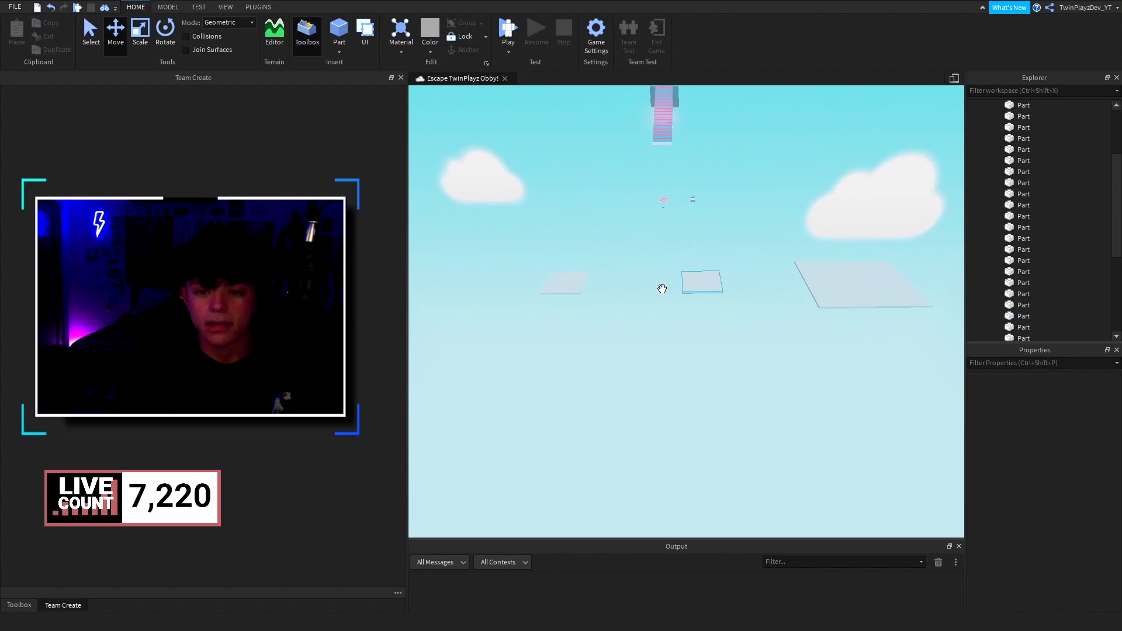
{"action": "left_click", "coordinate": [642, 285]}
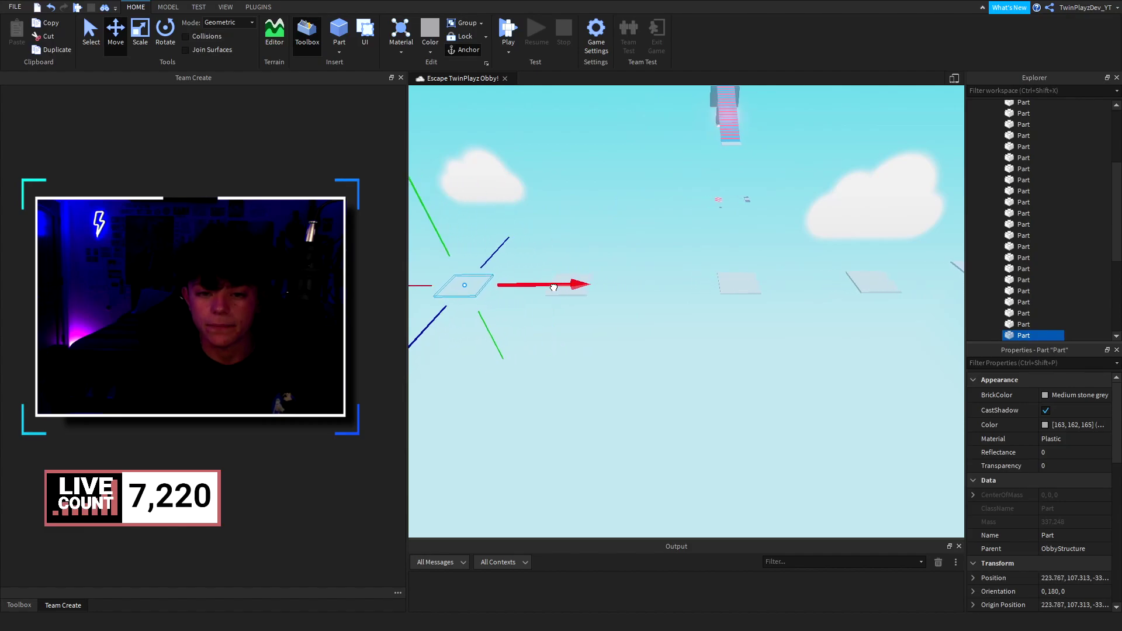
{"action": "key", "text": "a"}
{"action": "right_click_drag", "start_coordinate": [585, 256], "coordinate": [586, 256]}
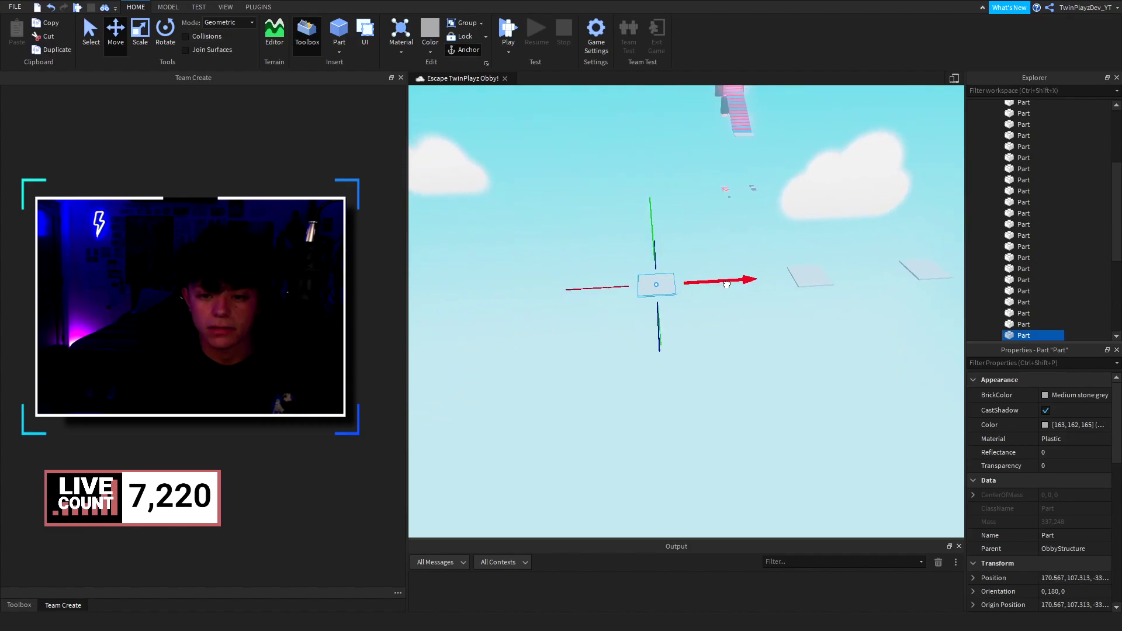
Duplicate the third small platform and move the copy along Z to start a second row at X about 169
{"action": "left_click_drag", "start_coordinate": [659, 341], "coordinate": [675, 292]}
{"action": "key", "text": "a"}
{"action": "right_click_drag", "start_coordinate": [675, 292], "coordinate": [695, 303]}
{"action": "key", "text": "a"}
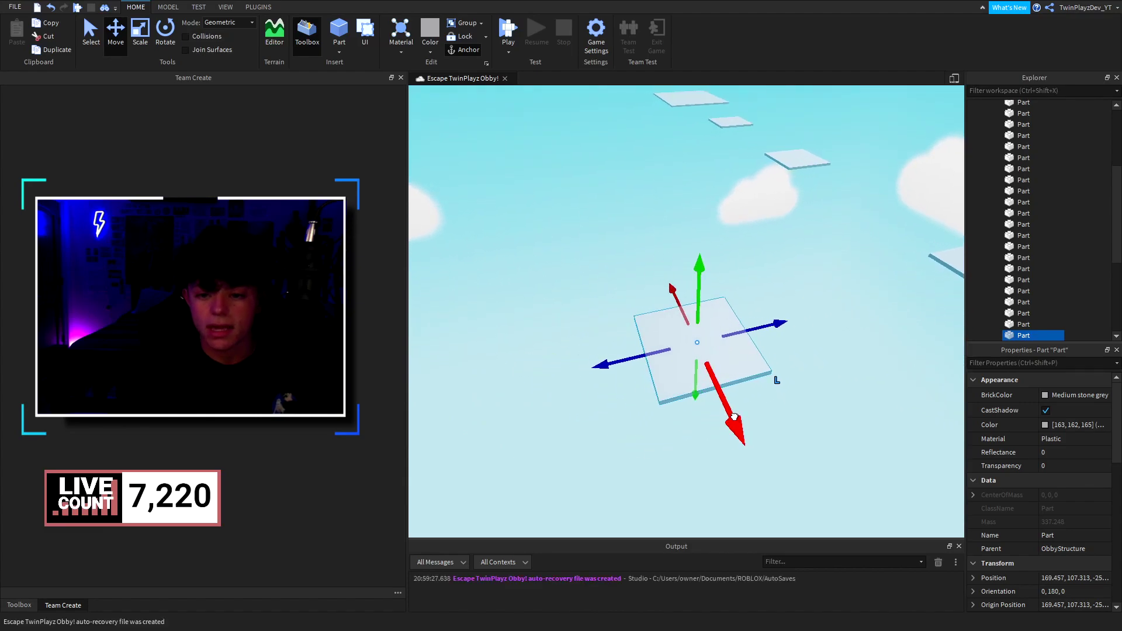
Duplicate the first platform of the second row and move the copy along X to about 72.5
{"action": "left_click_drag", "start_coordinate": [734, 418], "coordinate": [714, 371]}
{"action": "right_click_drag", "start_coordinate": [713, 371], "coordinate": [713, 371]}
{"action": "left_click_drag", "start_coordinate": [713, 371], "coordinate": [714, 370]}
{"action": "right_click_drag", "start_coordinate": [714, 371], "coordinate": [714, 370]}
{"action": "left_click_drag", "start_coordinate": [714, 371], "coordinate": [715, 371]}
{"action": "right_click_drag", "start_coordinate": [713, 370], "coordinate": [715, 371]}
{"action": "left_click_drag", "start_coordinate": [715, 372], "coordinate": [713, 370]}
{"action": "right_click_drag", "start_coordinate": [714, 372], "coordinate": [714, 371]}
{"action": "left_click_drag", "start_coordinate": [714, 371], "coordinate": [714, 369]}
{"action": "right_click_drag", "start_coordinate": [714, 370], "coordinate": [714, 368]}
{"action": "left_click_drag", "start_coordinate": [713, 368], "coordinate": [758, 369]}
{"action": "right_click_drag", "start_coordinate": [713, 369], "coordinate": [759, 369]}
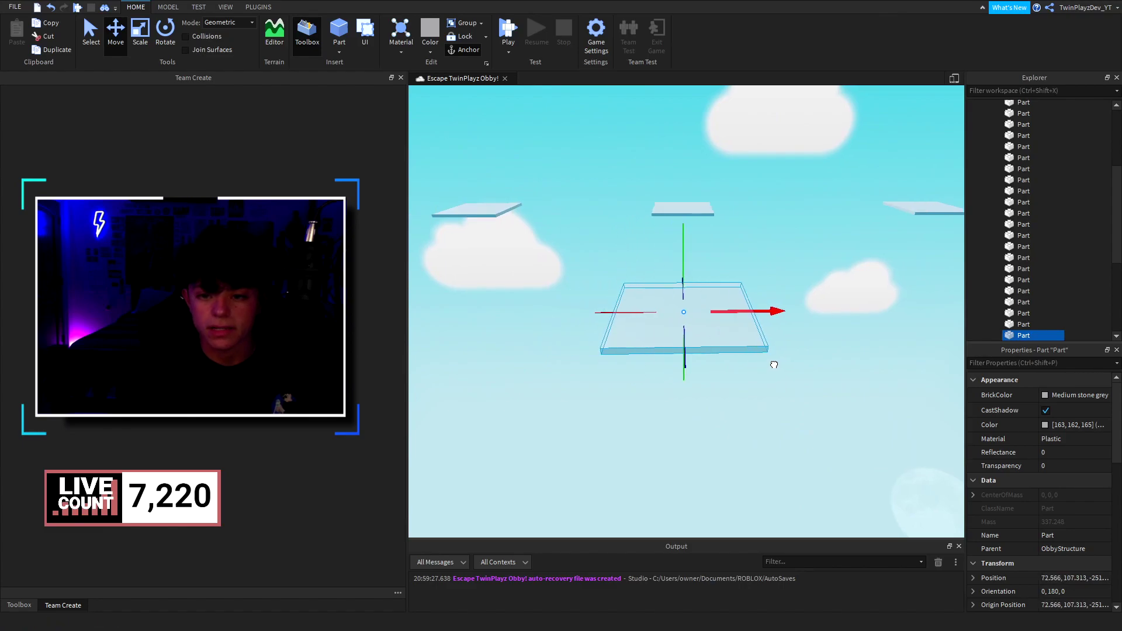
{"action": "left_click_drag", "start_coordinate": [774, 364], "coordinate": [773, 364]}
{"action": "right_click_drag", "start_coordinate": [774, 365], "coordinate": [774, 364]}
Duplicate the second row's middle platform and move the copy along X to complete a second row of three
{"action": "left_click", "coordinate": [163, 7]}
{"action": "right_click_drag", "start_coordinate": [525, 255], "coordinate": [526, 255]}
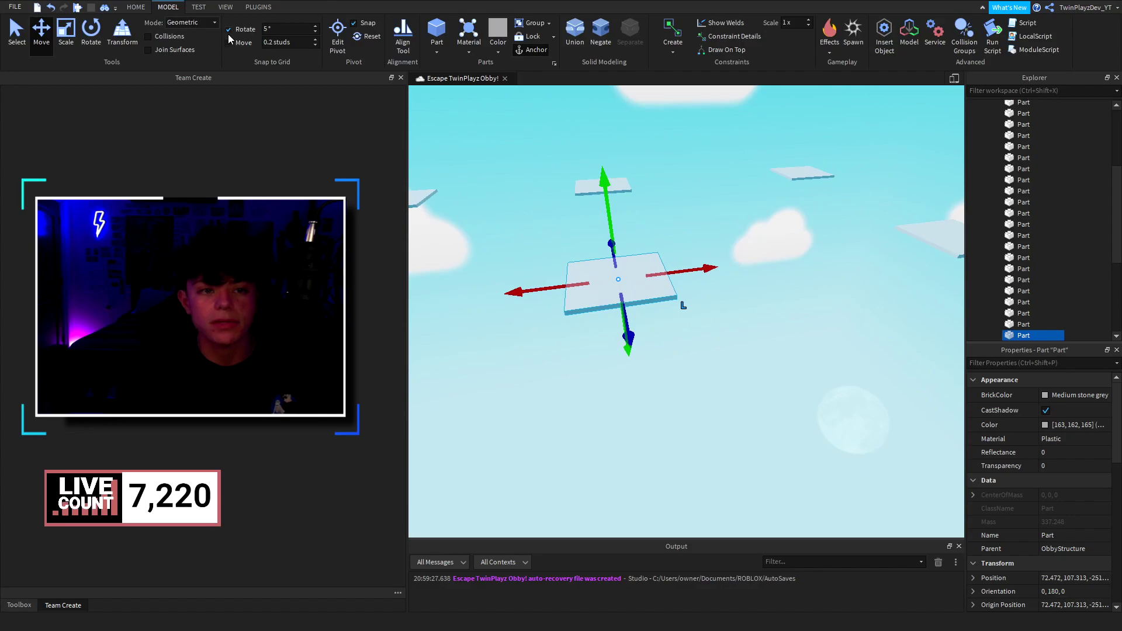
{"action": "right_click_drag", "start_coordinate": [660, 208], "coordinate": [659, 208]}
{"action": "key", "text": "w"}
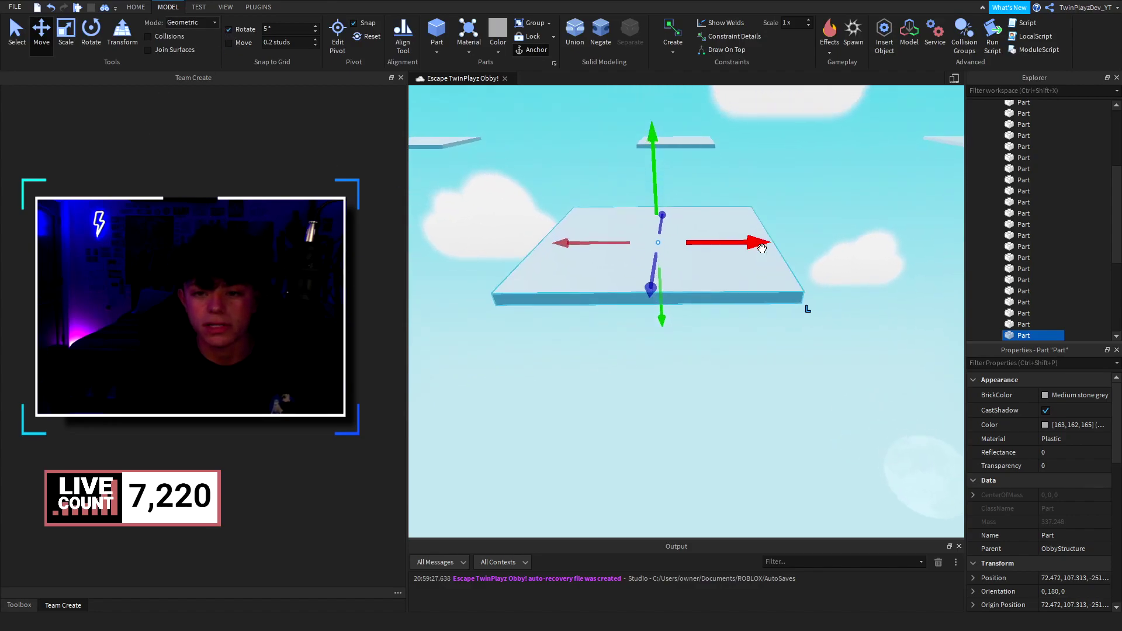
{"action": "right_click_drag", "start_coordinate": [762, 249], "coordinate": [762, 249]}
{"action": "key", "text": "w"}
{"action": "left_click_drag", "start_coordinate": [745, 277], "coordinate": [749, 274]}
{"action": "key", "text": "s"}
{"action": "right_click_drag", "start_coordinate": [748, 274], "coordinate": [748, 275]}
{"action": "left_click_drag", "start_coordinate": [740, 261], "coordinate": [679, 263]}
{"action": "right_click_drag", "start_coordinate": [679, 264], "coordinate": [679, 263]}
{"action": "key", "text": "a"}
{"action": "left_click_drag", "start_coordinate": [679, 264], "coordinate": [751, 268]}
Duplicate the two rows of six small platforms together and move the copies along Z to extend the grid toward the slide
{"action": "left_click", "coordinate": [762, 227]}
{"action": "right_click_drag", "start_coordinate": [762, 227], "coordinate": [762, 227]}
{"action": "key", "text": "s"}
{"action": "left_click_drag", "start_coordinate": [774, 134], "coordinate": [501, 315]}
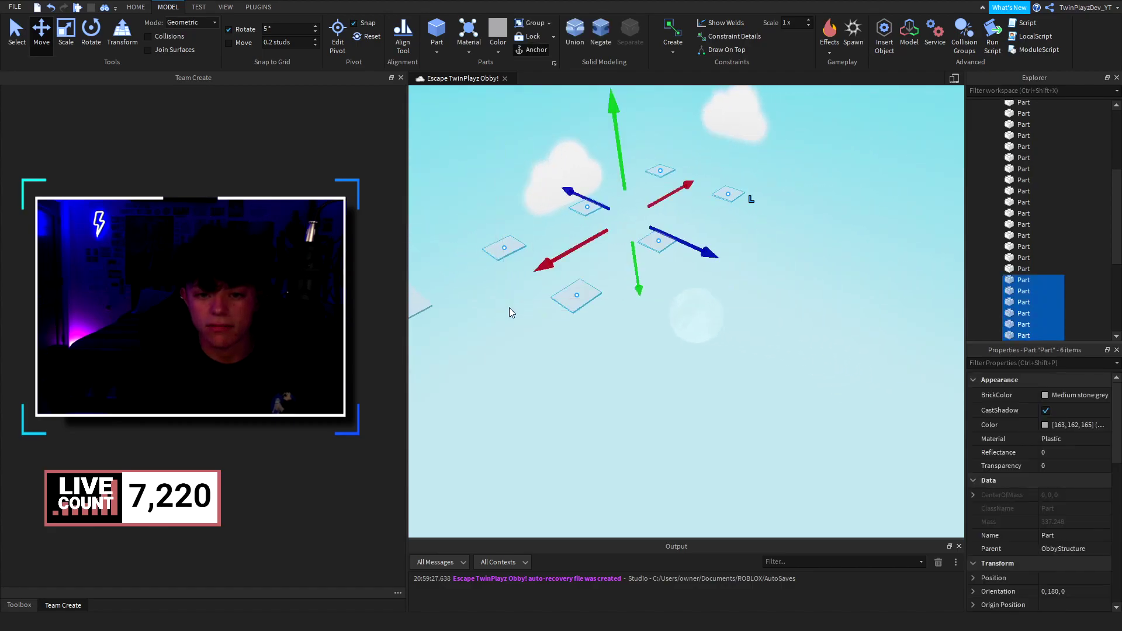
{"action": "left_click_drag", "start_coordinate": [694, 246], "coordinate": [696, 250]}
{"action": "right_click_drag", "start_coordinate": [694, 247], "coordinate": [697, 251]}
{"action": "left_click_drag", "start_coordinate": [696, 250], "coordinate": [736, 253]}
{"action": "right_click_drag", "start_coordinate": [696, 250], "coordinate": [736, 253]}
{"action": "left_click_drag", "start_coordinate": [737, 253], "coordinate": [771, 259]}
{"action": "key", "text": "a"}
{"action": "right_click_drag", "start_coordinate": [771, 256], "coordinate": [712, 251]}
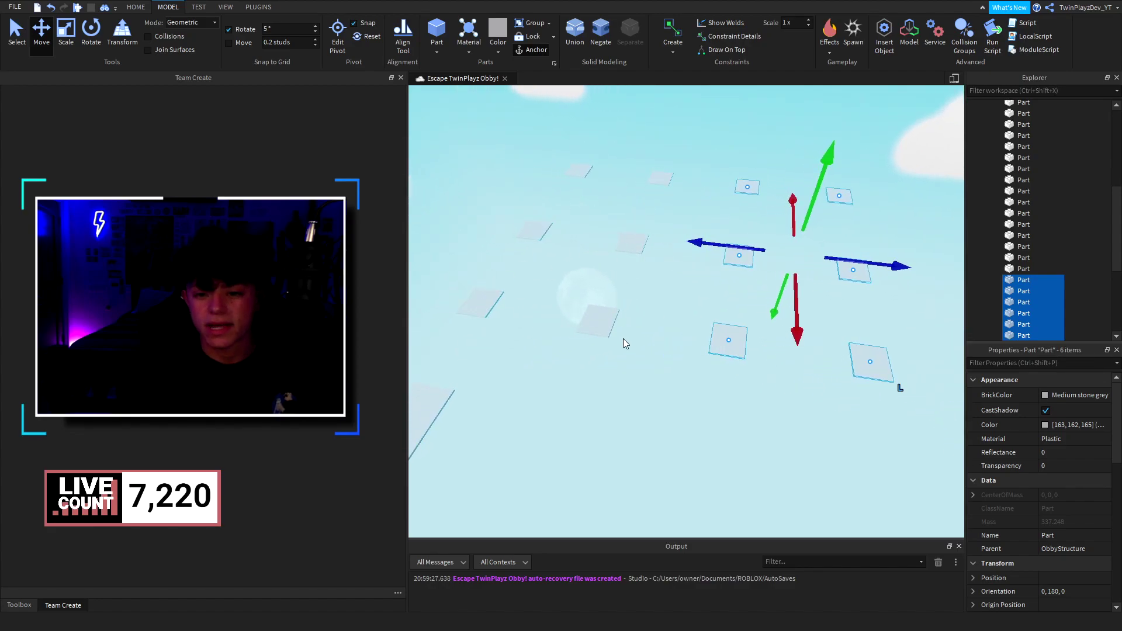
Duplicate the newly copied six platforms and place this further set along Z beside the kill-brick slide
{"action": "right_click_drag", "start_coordinate": [758, 188], "coordinate": [750, 187]}
{"action": "key", "text": "d"}
{"action": "left_click_drag", "start_coordinate": [743, 234], "coordinate": [885, 255]}
{"action": "right_click_drag", "start_coordinate": [882, 255], "coordinate": [825, 192]}
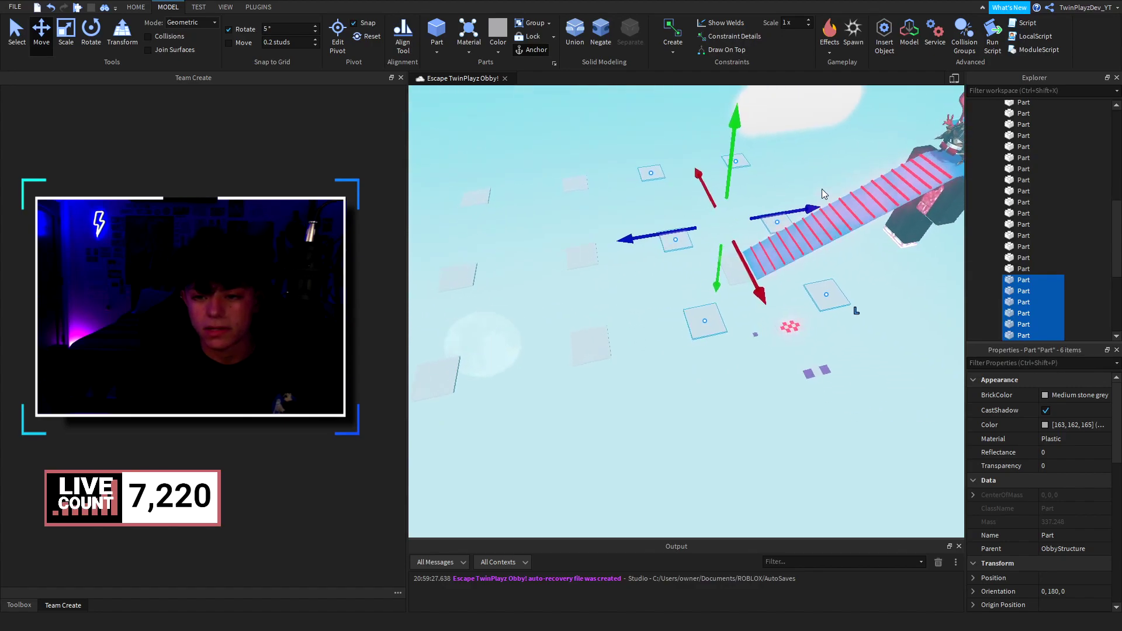
Delete the three extra platforms in the outermost line of the grid, closest to the kill-brick slide
{"action": "left_click", "coordinate": [825, 191]}
{"action": "left_click", "coordinate": [820, 305]}
{"action": "key", "text": "Delete"}
{"action": "left_click", "coordinate": [773, 224]}
{"action": "key", "text": "Delete"}
{"action": "left_click", "coordinate": [737, 159]}
{"action": "key", "text": "Delete"}
Select the slide with its kill bricks and end platform together and move them along Z to adjust the gap before the platform grid
{"action": "right_click_drag", "start_coordinate": [728, 212], "coordinate": [729, 235]}
{"action": "key", "text": "a"}
{"action": "right_click_drag", "start_coordinate": [688, 186], "coordinate": [746, 185]}
{"action": "key", "text": "w"}
{"action": "key", "text": "s"}
{"action": "right_click_drag", "start_coordinate": [536, 163], "coordinate": [539, 180]}
{"action": "left_click_drag", "start_coordinate": [522, 159], "coordinate": [819, 406]}
{"action": "key", "text": "s"}
{"action": "right_click_drag", "start_coordinate": [772, 342], "coordinate": [773, 341]}
{"action": "left_click_drag", "start_coordinate": [762, 177], "coordinate": [719, 180]}
{"action": "right_click_drag", "start_coordinate": [737, 179], "coordinate": [756, 200]}
{"action": "key", "text": "w"}
{"action": "key", "text": "s"}
{"action": "scroll", "coordinate": [756, 200], "scroll_direction": "down", "scroll_amount": 3}
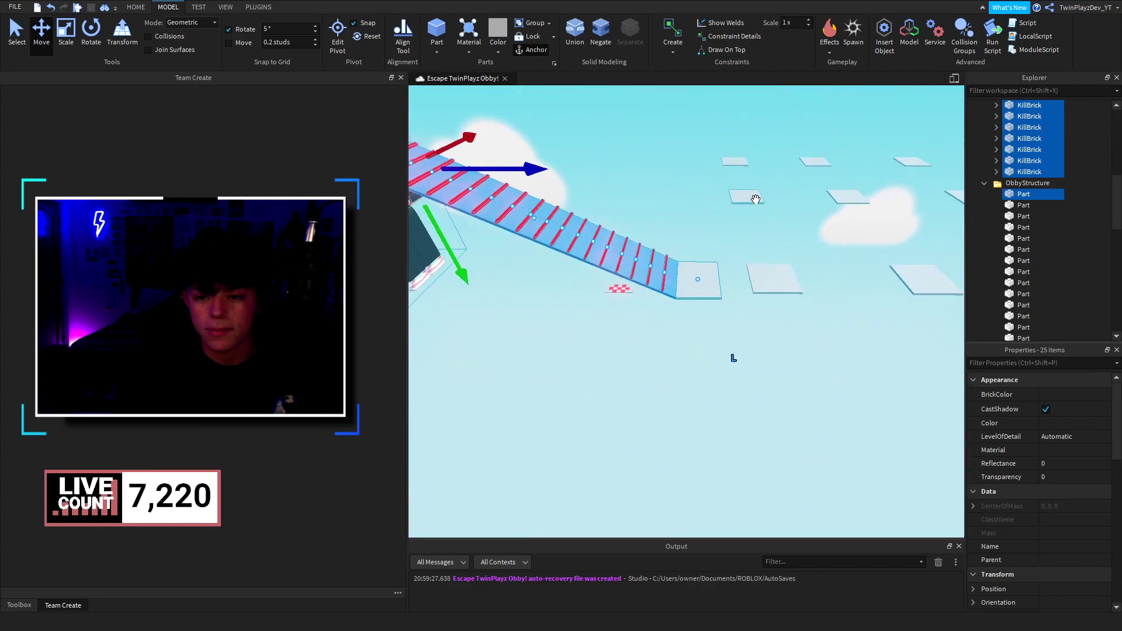
{"action": "key", "text": "a"}
{"action": "left_click_drag", "start_coordinate": [614, 201], "coordinate": [550, 203]}
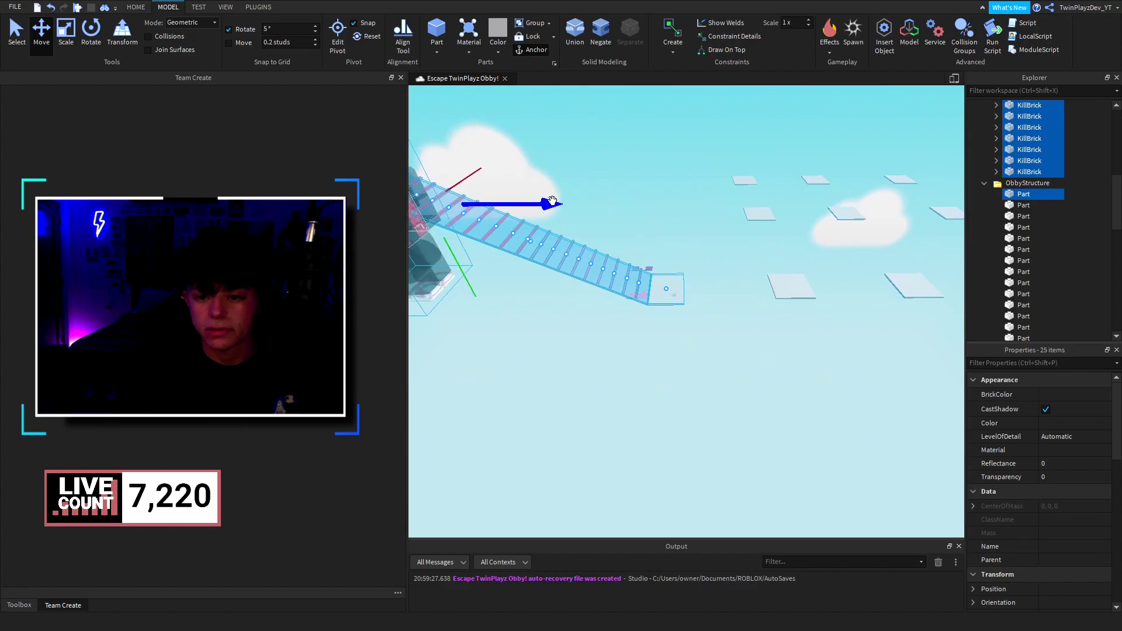
Clear the output log and collapse the ObbyStructure and KillBricks folders in the object tree
{"action": "right_click_drag", "start_coordinate": [667, 323], "coordinate": [667, 323]}
{"action": "key", "text": "d"}
{"action": "left_click", "coordinate": [675, 310]}
{"action": "left_click", "coordinate": [938, 561]}
{"action": "key", "text": "d"}
{"action": "right_click_drag", "start_coordinate": [795, 367], "coordinate": [795, 366]}
{"action": "right_click_drag", "start_coordinate": [787, 240], "coordinate": [787, 240]}
{"action": "key", "text": "w"}
{"action": "key", "text": "d"}
{"action": "key", "text": "d"}
{"action": "left_click", "coordinate": [984, 183]}
{"action": "scroll", "coordinate": [983, 191], "scroll_direction": "up", "scroll_amount": 8}
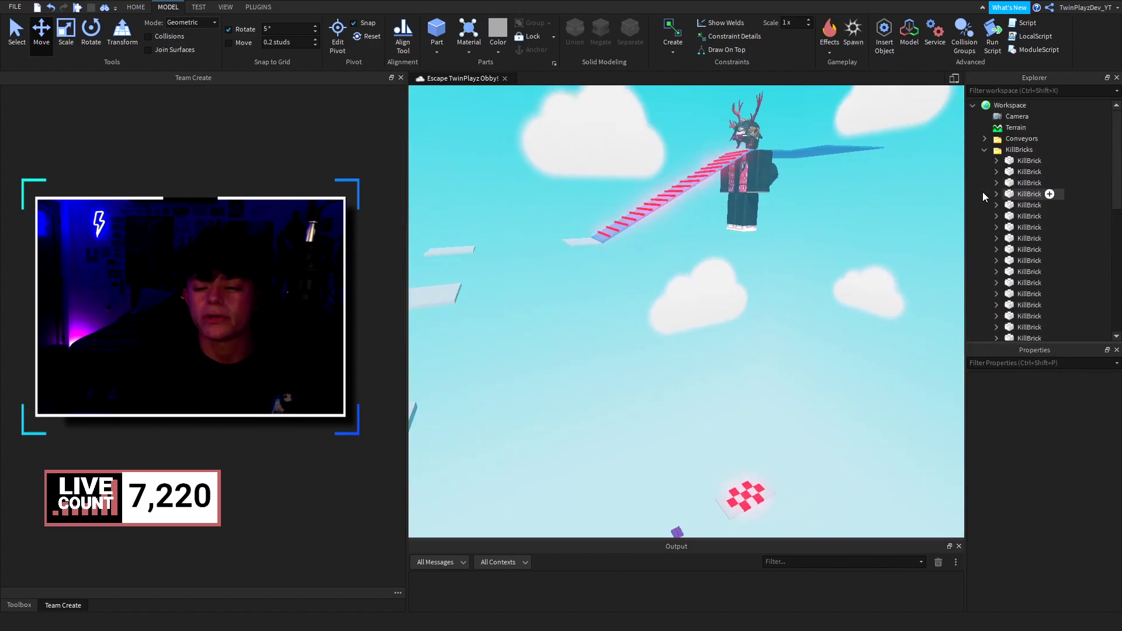
{"action": "left_click", "coordinate": [985, 150]}
{"action": "left_click", "coordinate": [1004, 150]}
{"action": "key", "text": "f"}
{"action": "left_click", "coordinate": [751, 243]}
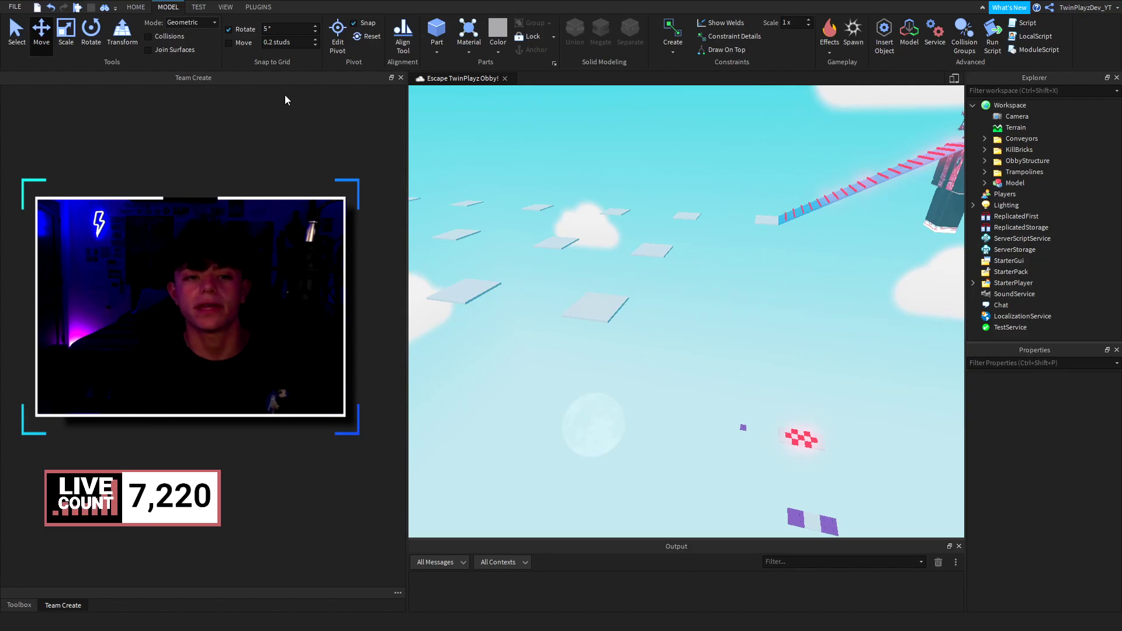
Check which objects in the scene belong to the Model and to the ObbyStructure, KillBricks, Trampolines and Conveyors folders
{"action": "left_click", "coordinate": [136, 7]}
{"action": "right_click_drag", "start_coordinate": [552, 248], "coordinate": [859, 244]}
{"action": "key", "text": "d"}
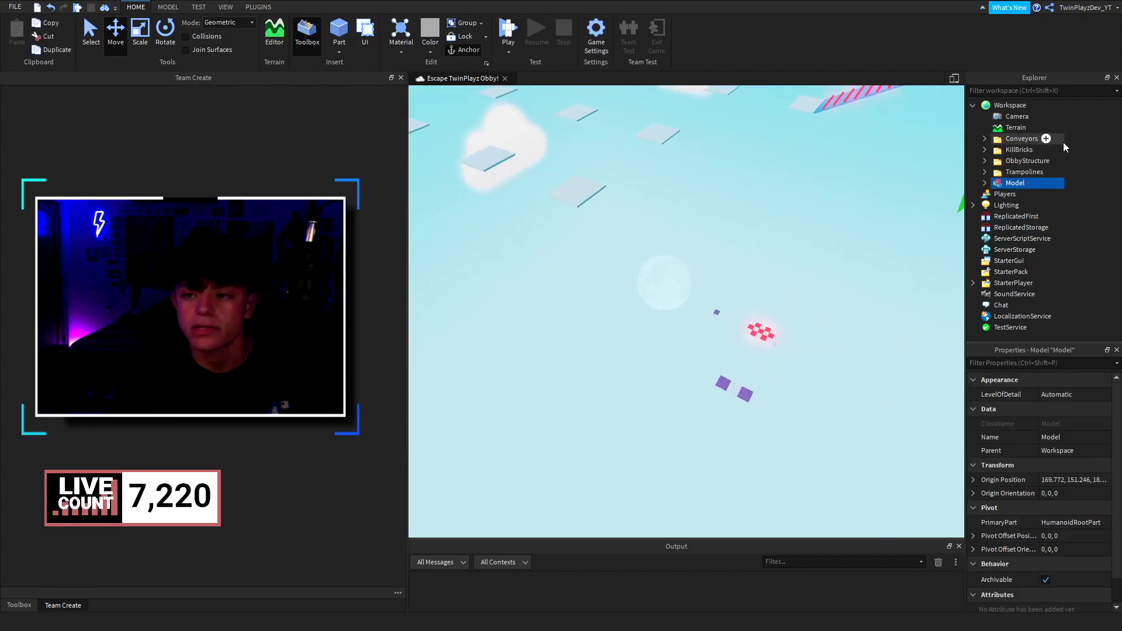
{"action": "left_click", "coordinate": [1017, 162]}
{"action": "right_click_drag", "start_coordinate": [872, 184], "coordinate": [870, 195]}
{"action": "key", "text": "d"}
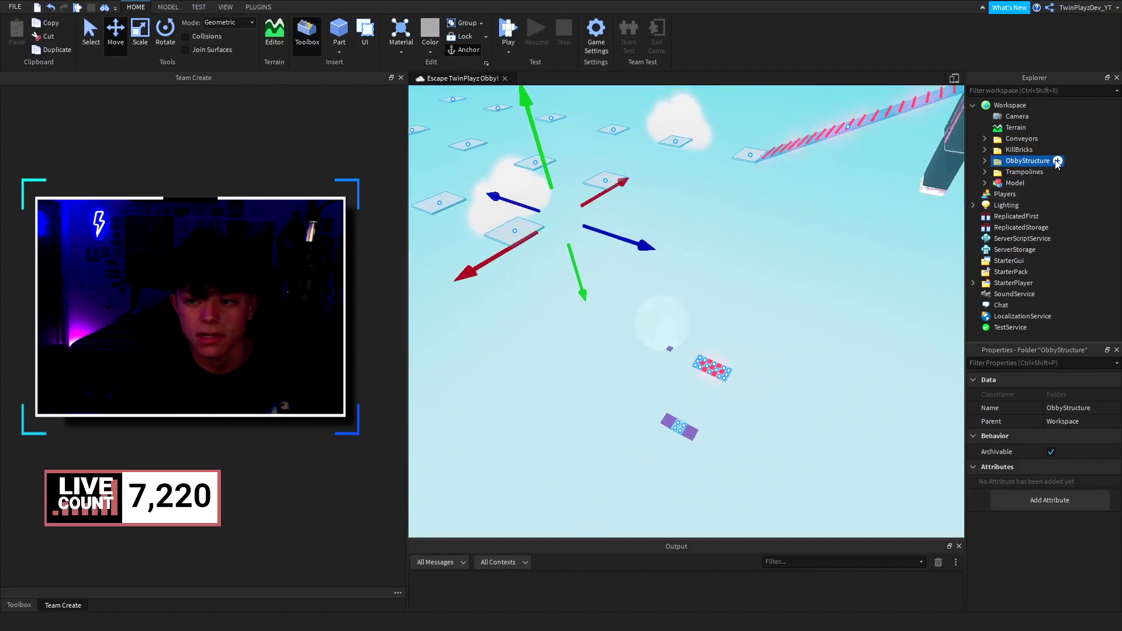
{"action": "left_click", "coordinate": [1020, 150]}
{"action": "left_click", "coordinate": [1020, 173]}
{"action": "left_click", "coordinate": [1085, 189]}
{"action": "left_click", "coordinate": [1014, 140]}
{"action": "left_click", "coordinate": [1087, 207]}
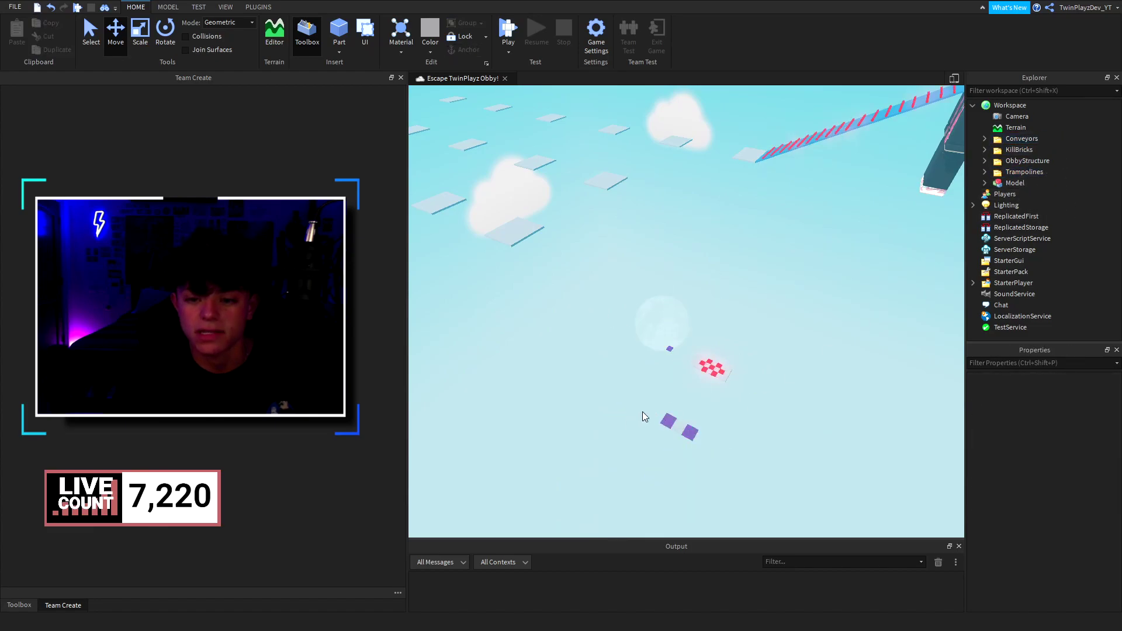
Move the loose character Model into the ObbyStructure folder and collapse that folder
{"action": "left_click_drag", "start_coordinate": [1003, 185], "coordinate": [1020, 162]}
{"action": "left_click", "coordinate": [1082, 178]}
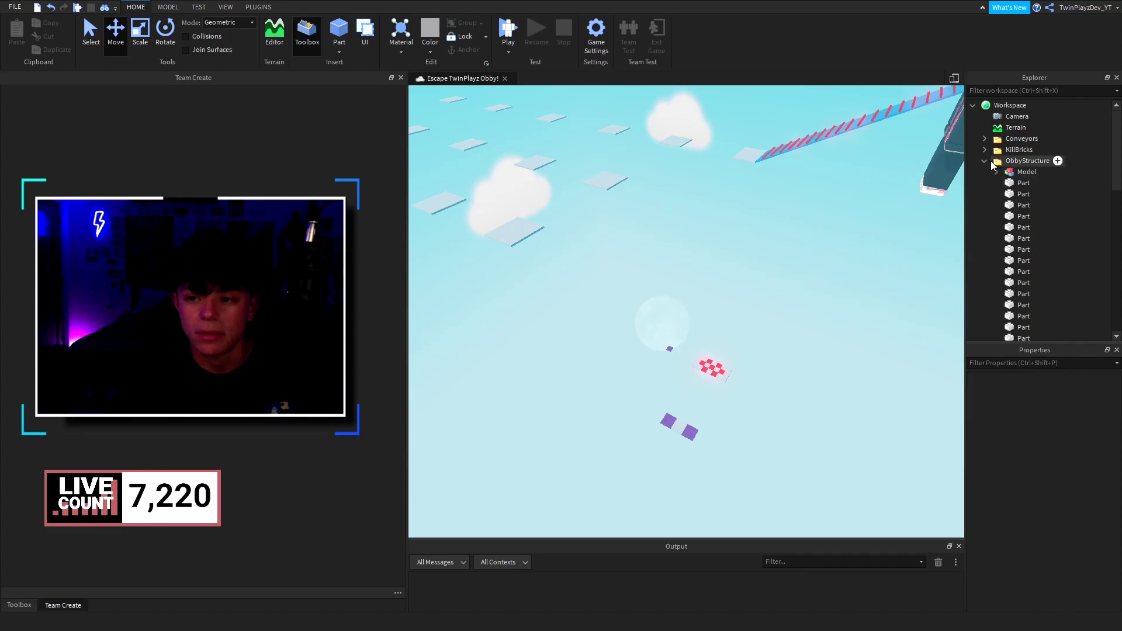
{"action": "left_click", "coordinate": [997, 161]}
{"action": "left_click", "coordinate": [984, 161]}
{"action": "left_click", "coordinate": [1105, 196]}
Save the Escape TwinPlayz Obby! place to Roblox
{"action": "right_click_drag", "start_coordinate": [690, 281], "coordinate": [418, 100]}
{"action": "key", "text": "a"}
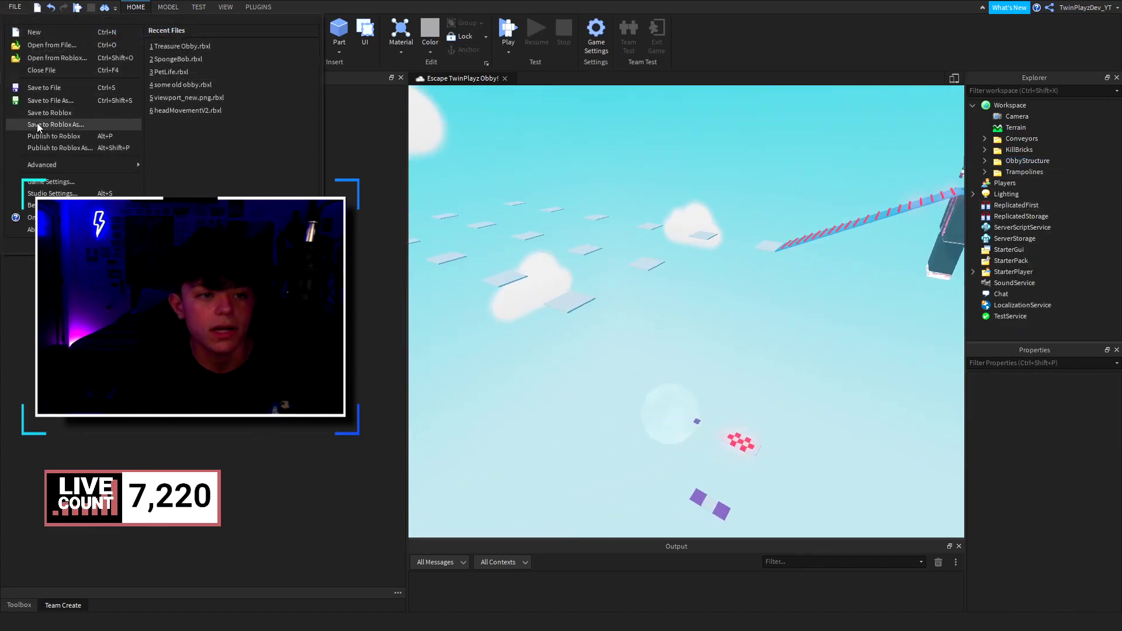
{"action": "left_click", "coordinate": [37, 119]}
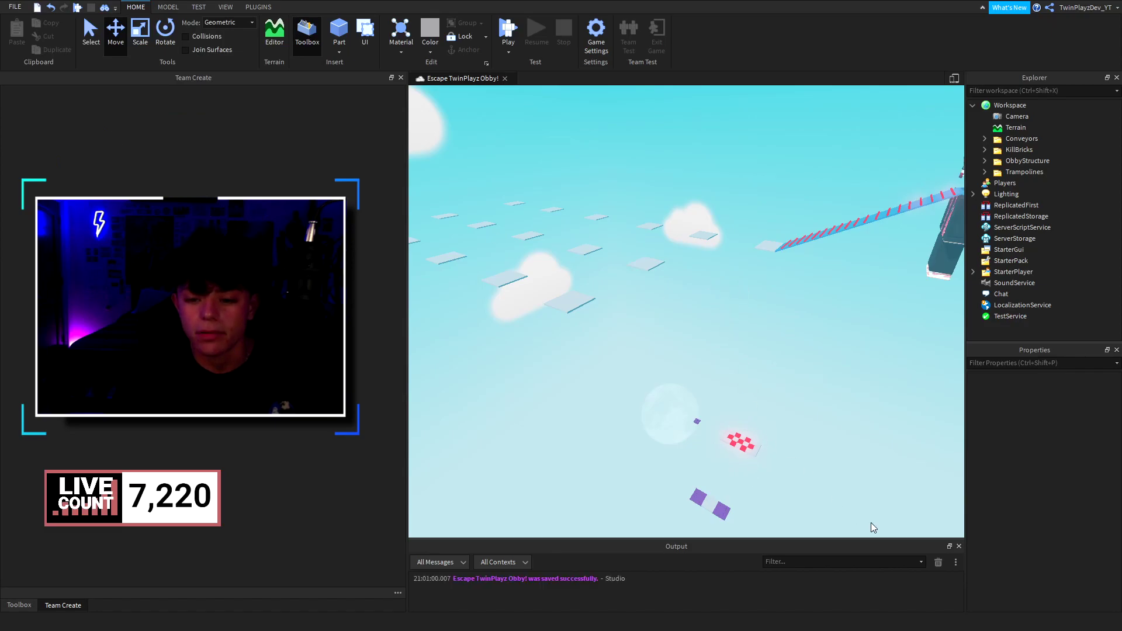
{"action": "key", "text": "a"}
{"action": "right_click_drag", "start_coordinate": [725, 335], "coordinate": [729, 341]}
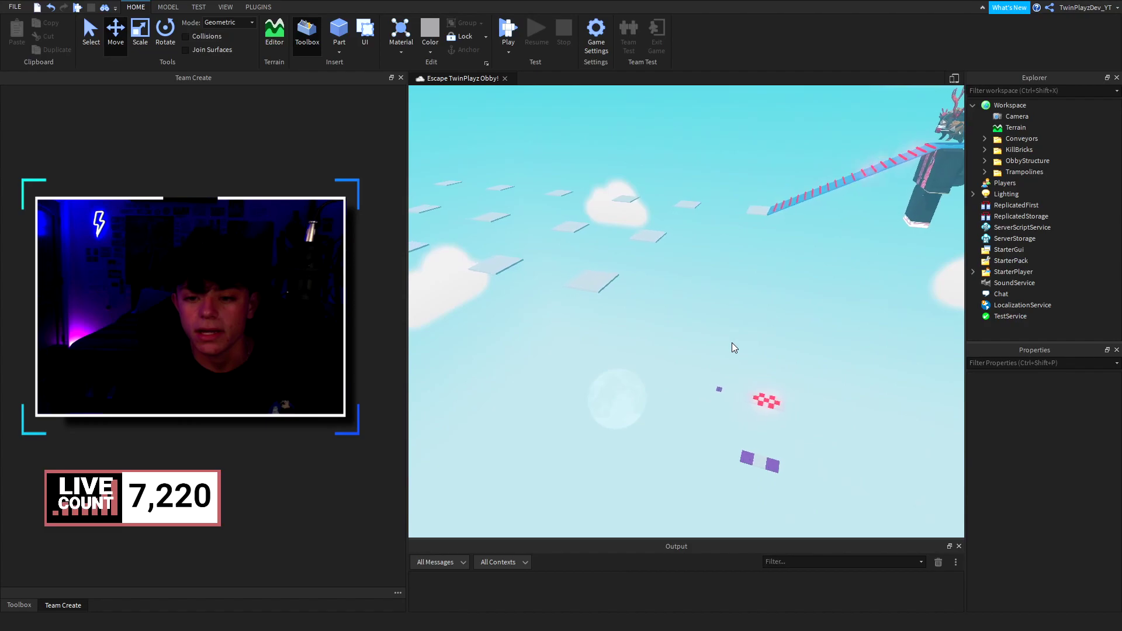
{"action": "key", "text": "d"}
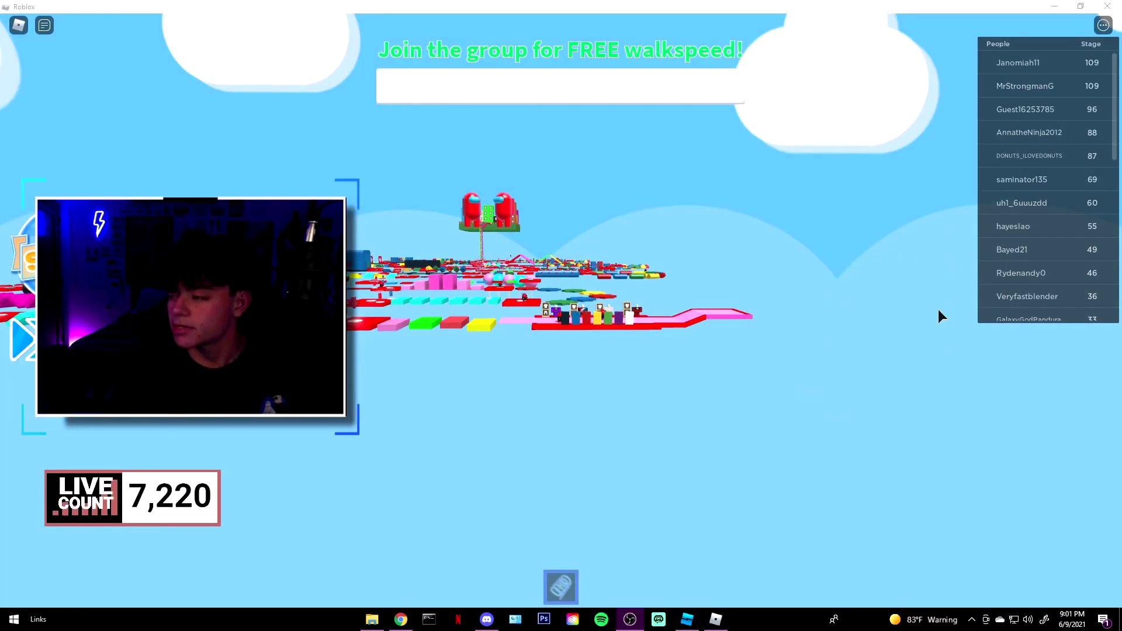
Examine the stage and checkpoint layout of the reference obby in the Roblox player from several angles, dismissing the Skip Stage purchase offer
{"action": "right_click_drag", "start_coordinate": [749, 232], "coordinate": [693, 235]}
{"action": "scroll", "coordinate": [693, 235], "scroll_direction": "down", "scroll_amount": 3}
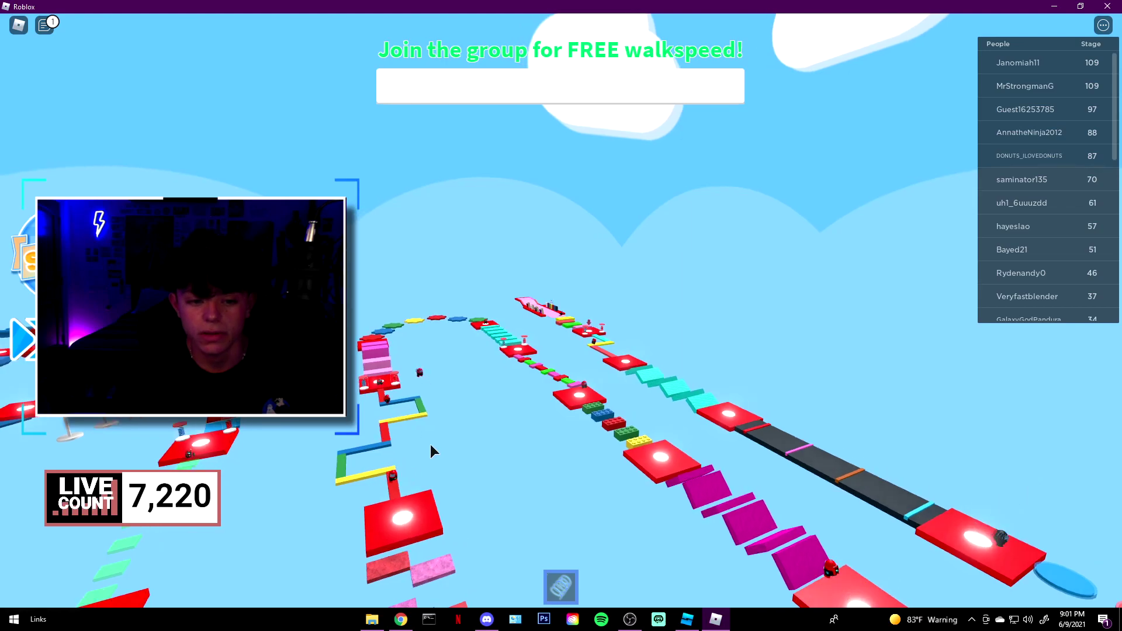
{"action": "right_click_drag", "start_coordinate": [431, 446], "coordinate": [374, 474]}
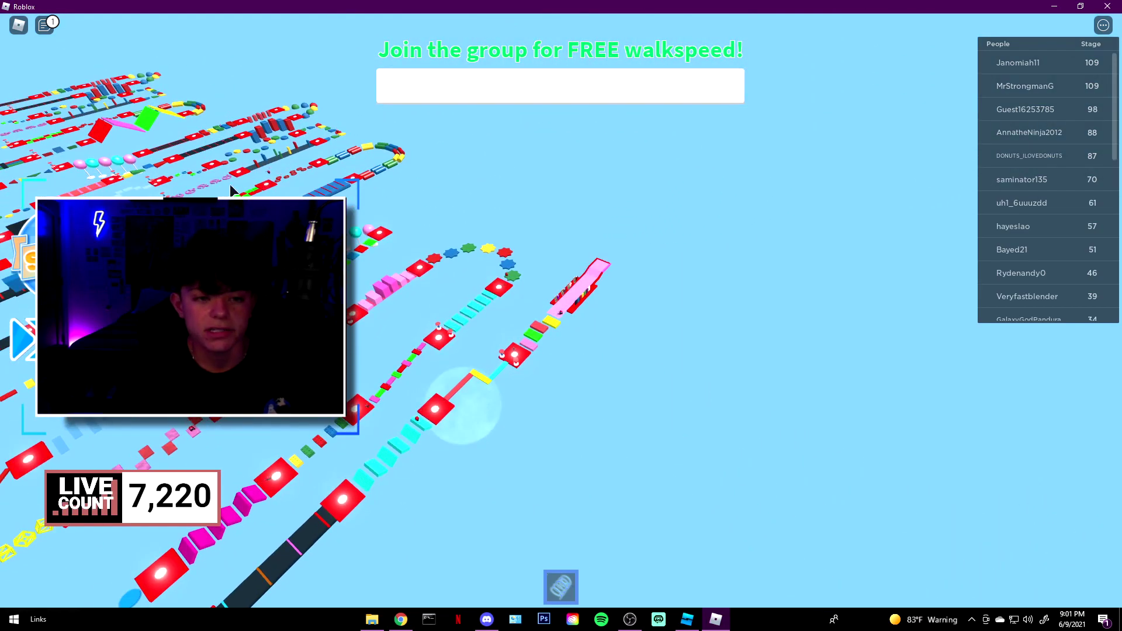
{"action": "right_click_drag", "start_coordinate": [209, 173], "coordinate": [208, 173]}
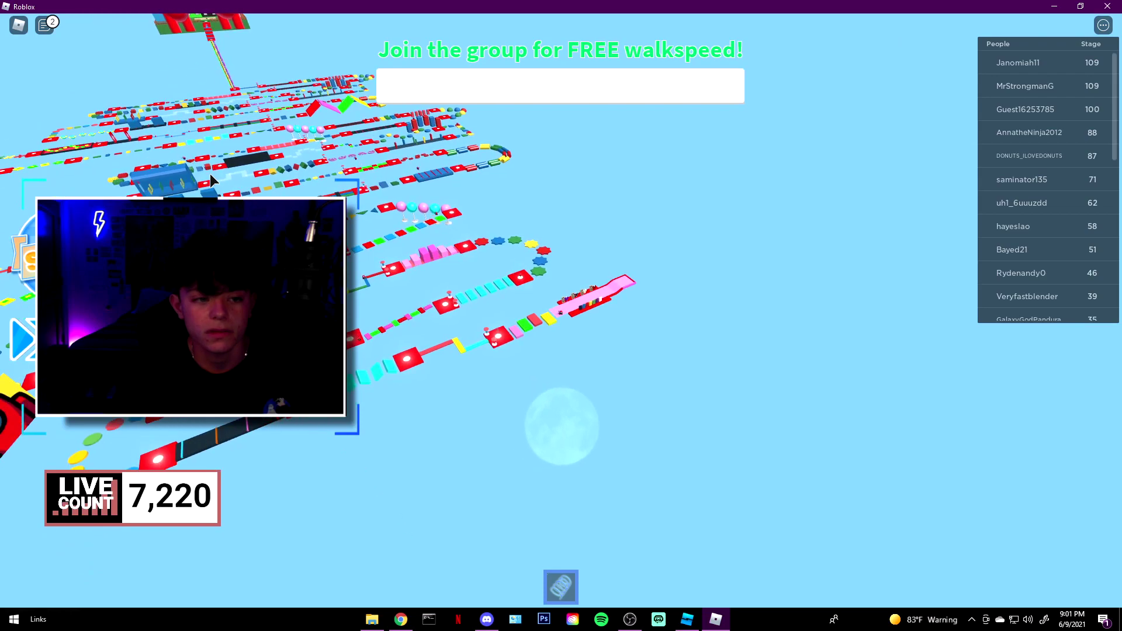
{"action": "right_click_drag", "start_coordinate": [177, 114], "coordinate": [155, 113]}
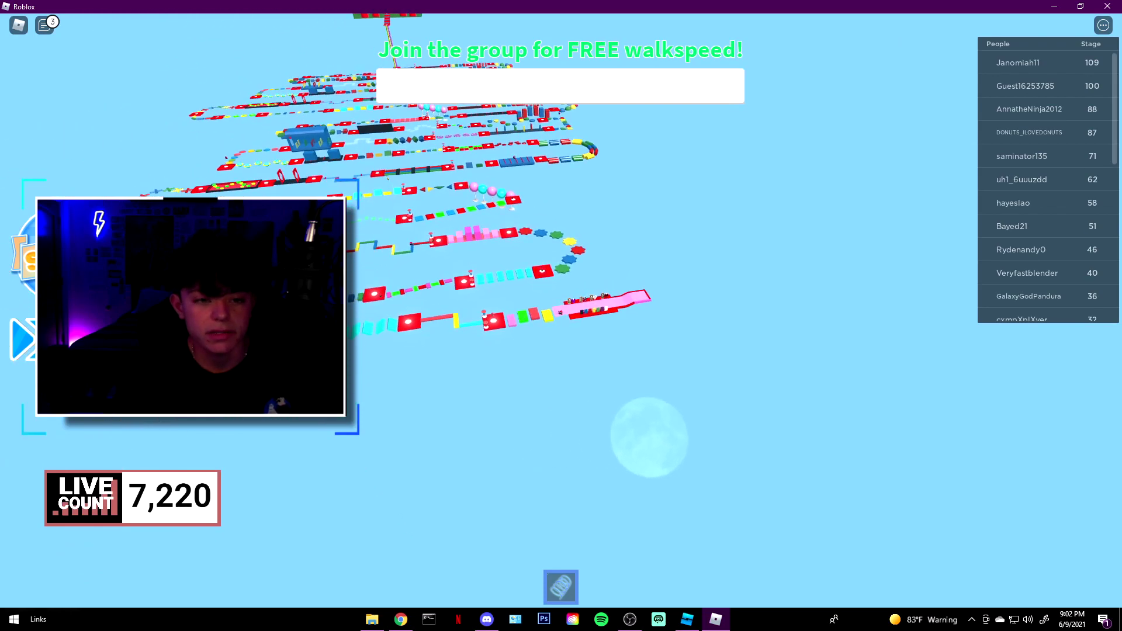
{"action": "right_click_drag", "start_coordinate": [372, 274], "coordinate": [372, 272]}
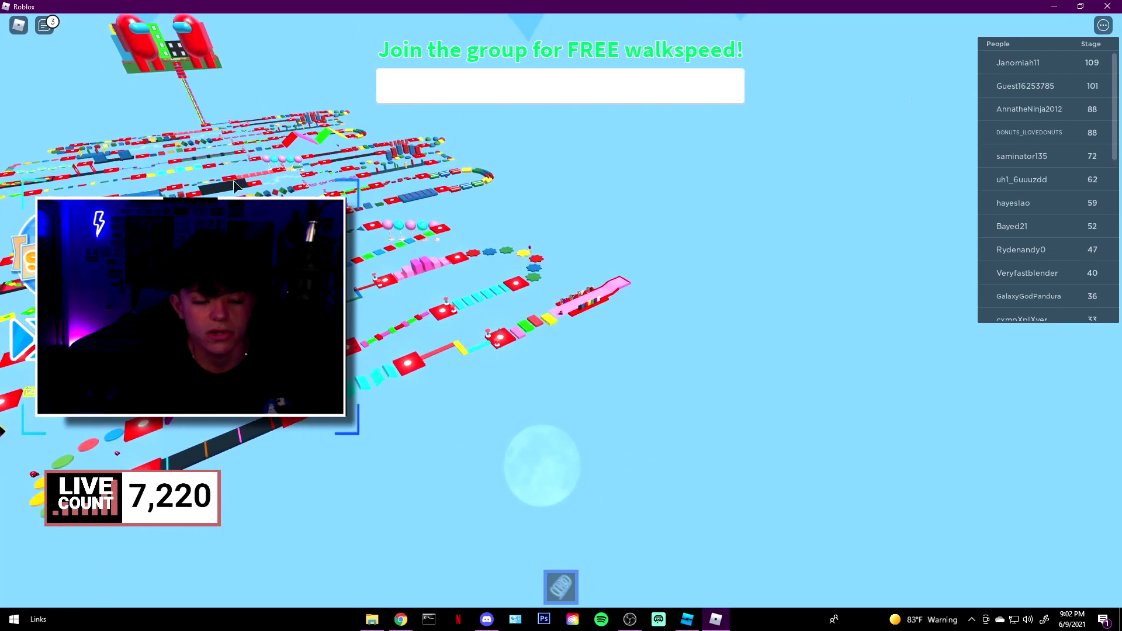
{"action": "right_click_drag", "start_coordinate": [448, 297], "coordinate": [449, 299]}
{"action": "scroll", "coordinate": [448, 299], "scroll_direction": "up", "scroll_amount": 6}
{"action": "scroll", "coordinate": [576, 234], "scroll_direction": "down", "scroll_amount": 10}
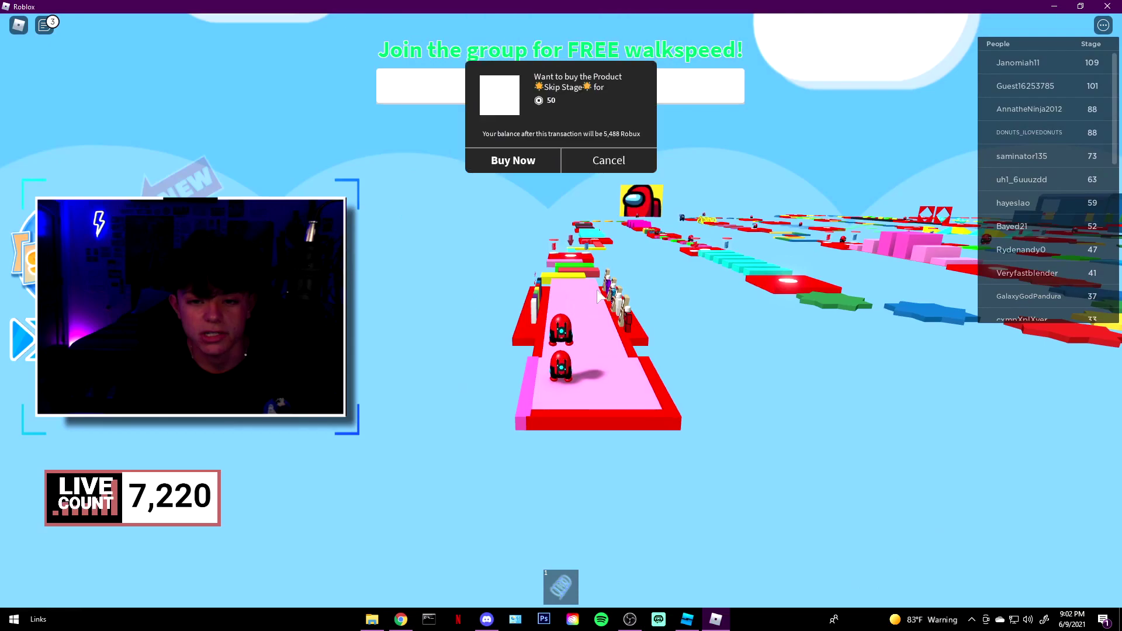
{"action": "right_click_drag", "start_coordinate": [610, 308], "coordinate": [611, 308]}
{"action": "left_click", "coordinate": [633, 352]}
{"action": "scroll", "coordinate": [647, 325], "scroll_direction": "down", "scroll_amount": 8}
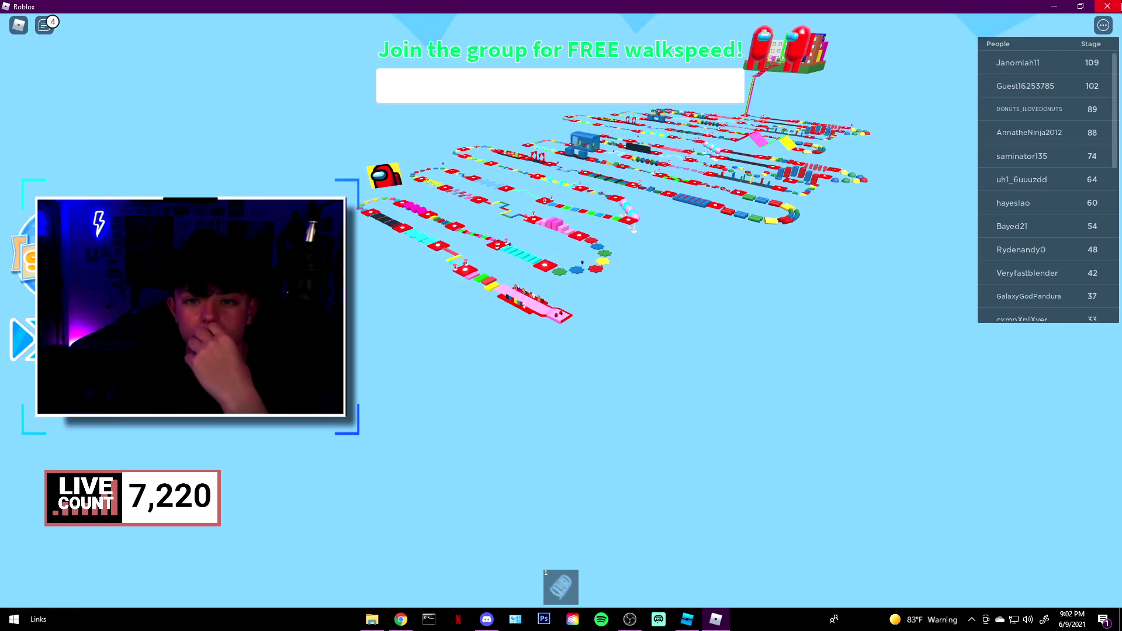
Close the Roblox game, look over the experiences on the profile page and switch back to Roblox Studio
{"action": "left_click", "coordinate": [1121, 5]}
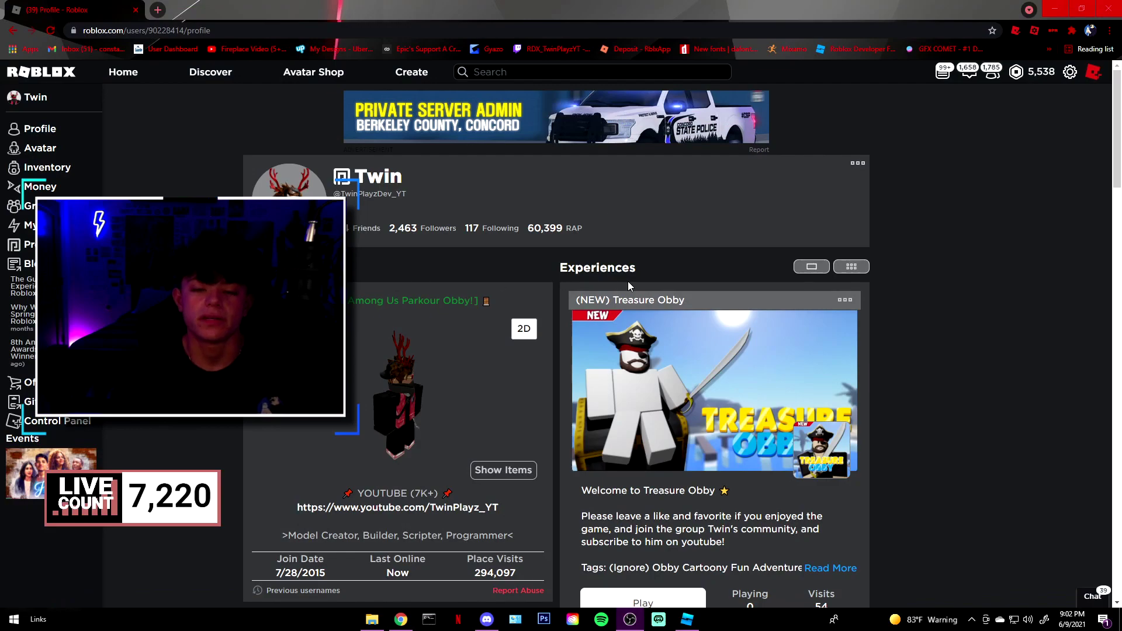
{"action": "left_click", "coordinate": [723, 520]}
{"action": "scroll", "coordinate": [723, 521], "scroll_direction": "down", "scroll_amount": 4}
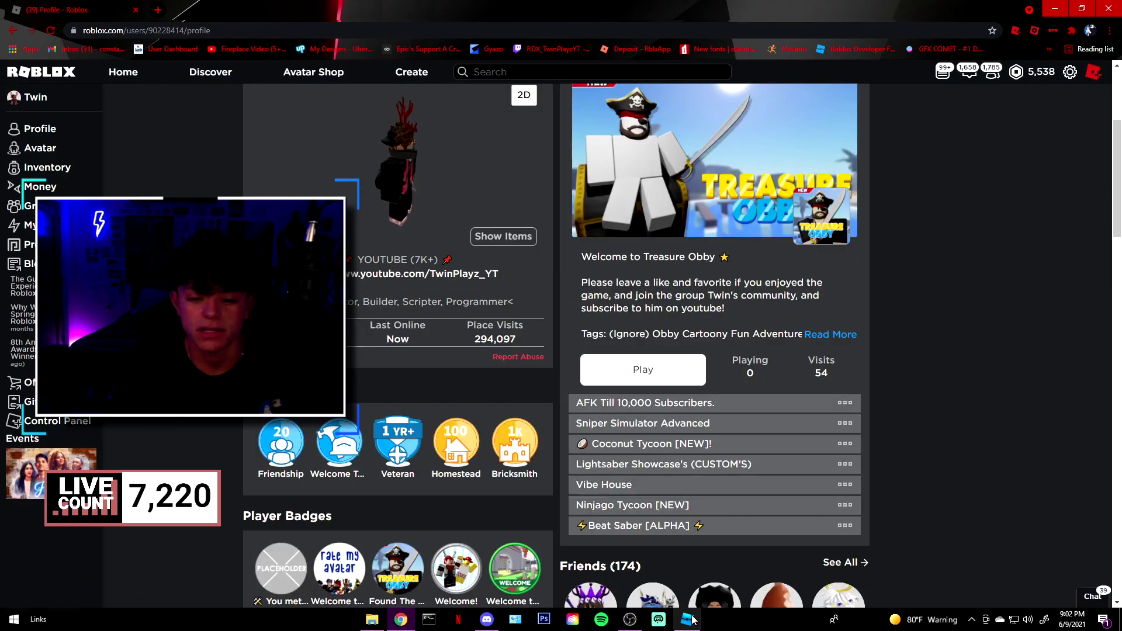
{"action": "left_click", "coordinate": [688, 619]}
Select all small platforms of the grid plus the slide's end platform and set their BrickColor to Electric blue
{"action": "right_click_drag", "start_coordinate": [674, 295], "coordinate": [718, 254]}
{"action": "key", "text": "w"}
{"action": "key", "text": "w"}
{"action": "key", "text": "s"}
{"action": "key", "text": "a"}
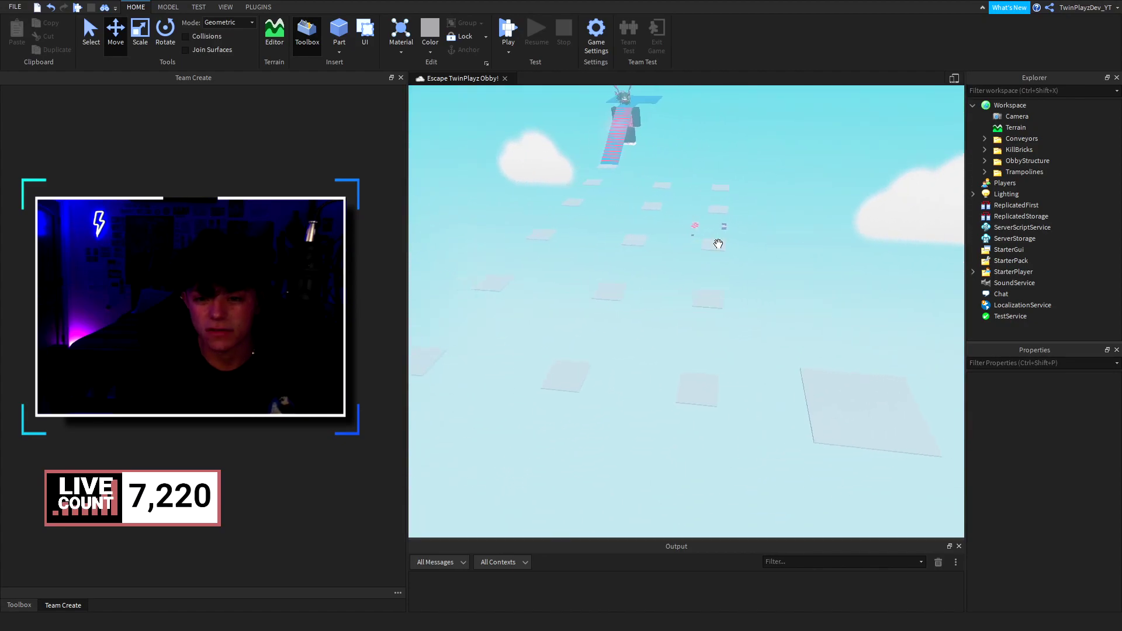
{"action": "left_click", "coordinate": [735, 187]}
{"action": "left_click", "coordinate": [815, 211]}
{"action": "key", "text": "a"}
{"action": "right_click_drag", "start_coordinate": [814, 211], "coordinate": [784, 237]}
{"action": "left_click", "coordinate": [769, 376]}
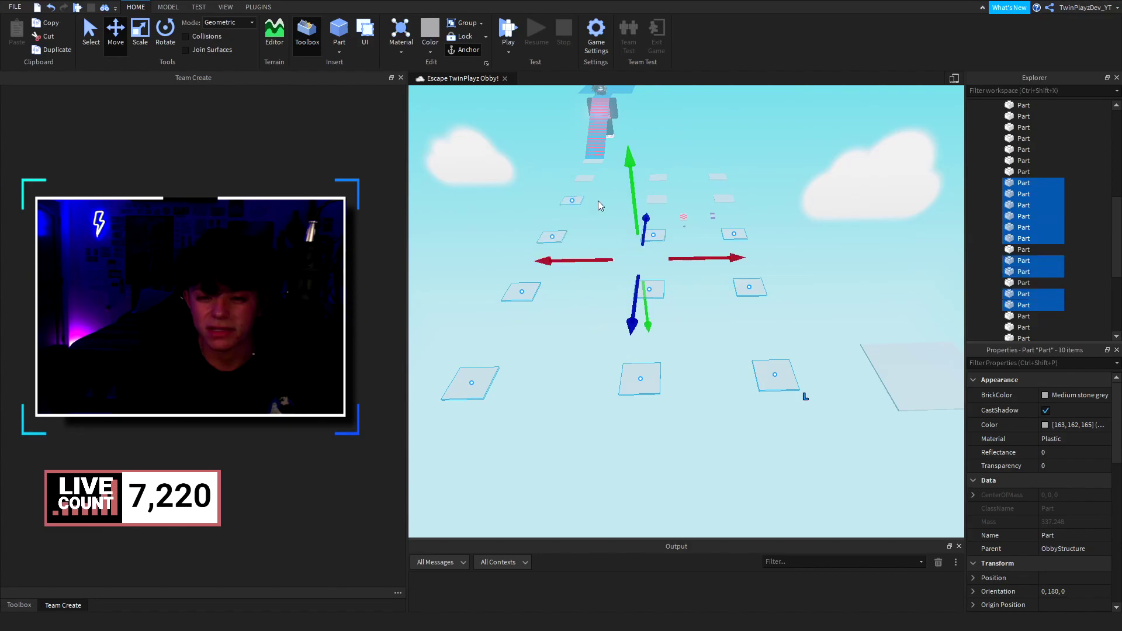
{"action": "left_click", "coordinate": [720, 177], "text": "ctrl"}
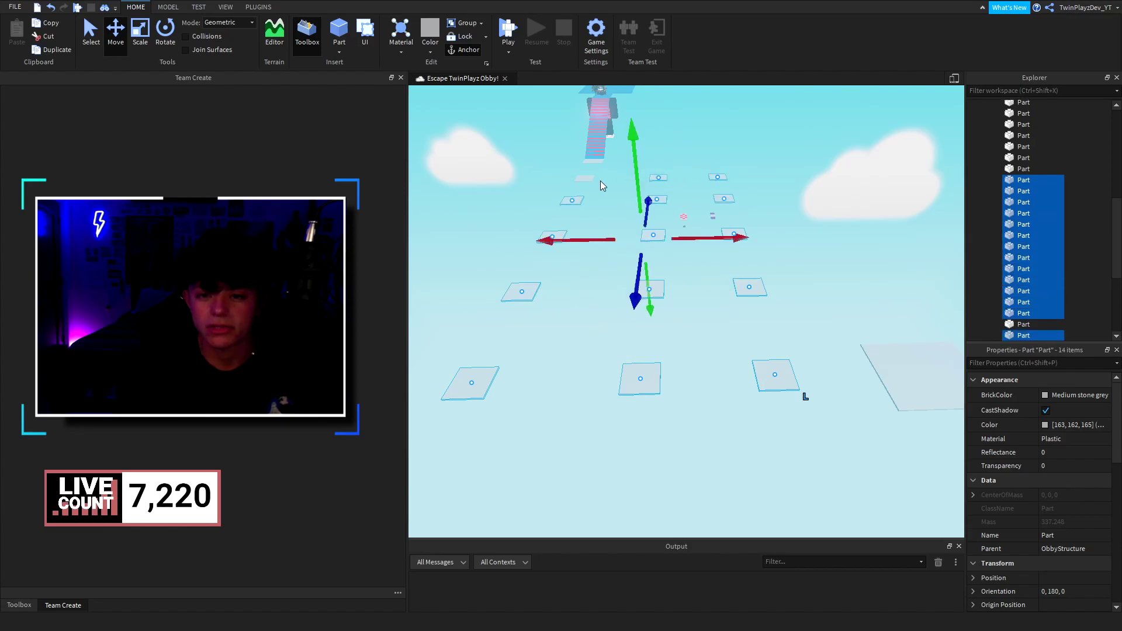
{"action": "left_click", "coordinate": [1047, 395]}
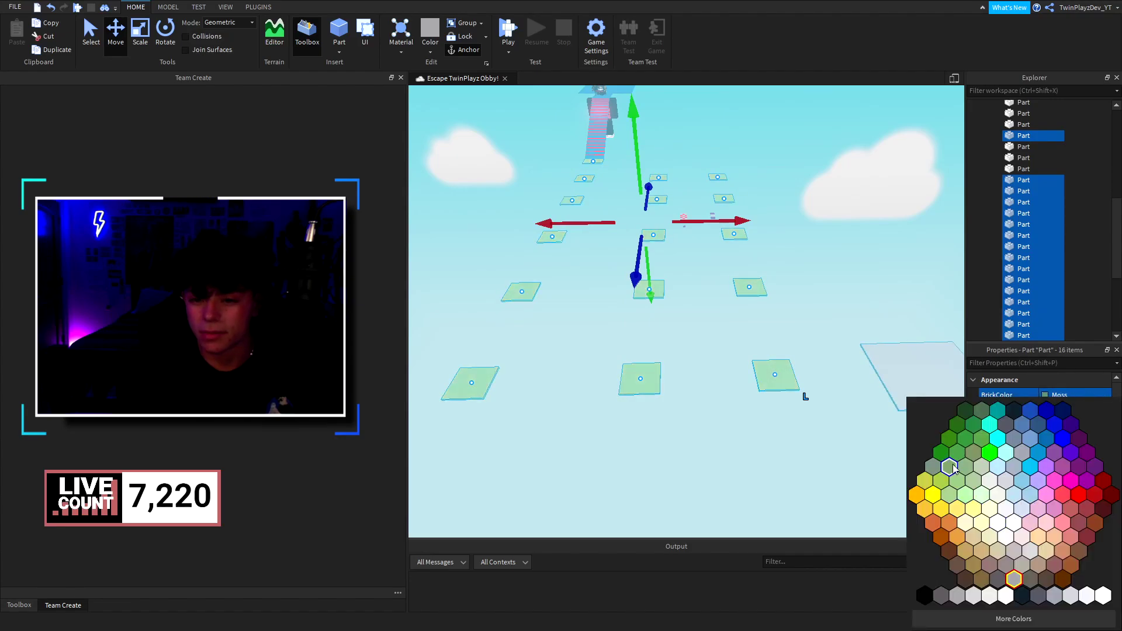
{"action": "left_click", "coordinate": [1039, 453]}
Set the BrickColor of the large checkpoint platform beyond the grid to Electric blue
{"action": "right_click_drag", "start_coordinate": [770, 317], "coordinate": [770, 317]}
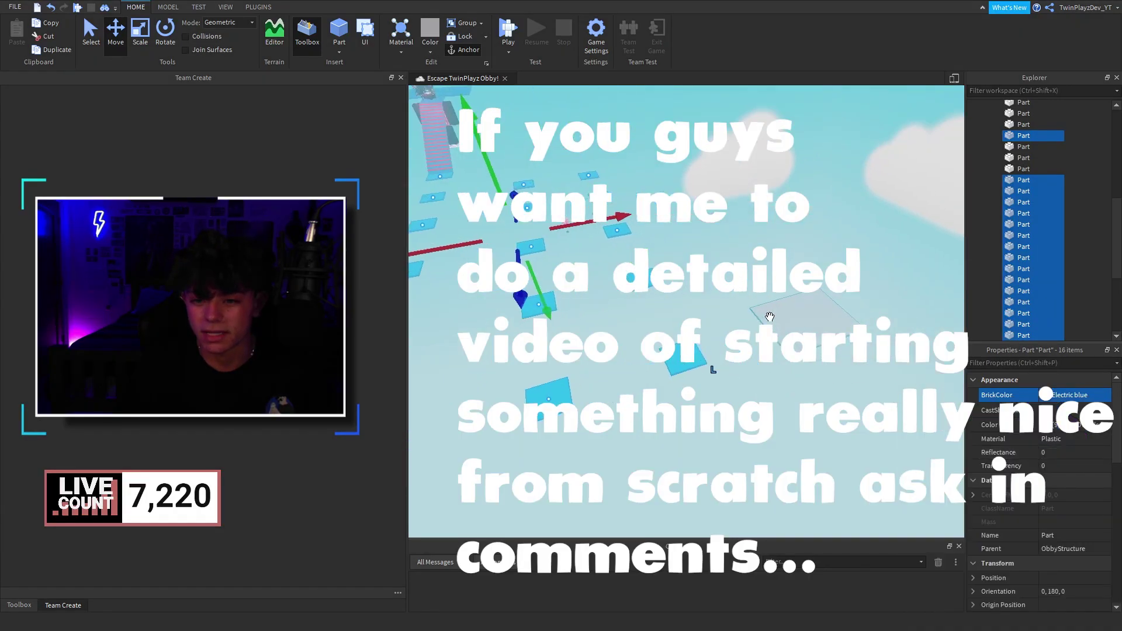
{"action": "left_click", "coordinate": [770, 316]}
{"action": "left_click", "coordinate": [1075, 395]}
{"action": "left_click", "coordinate": [1031, 466]}
{"action": "left_click", "coordinate": [1059, 398]}
{"action": "left_click", "coordinate": [1041, 451]}
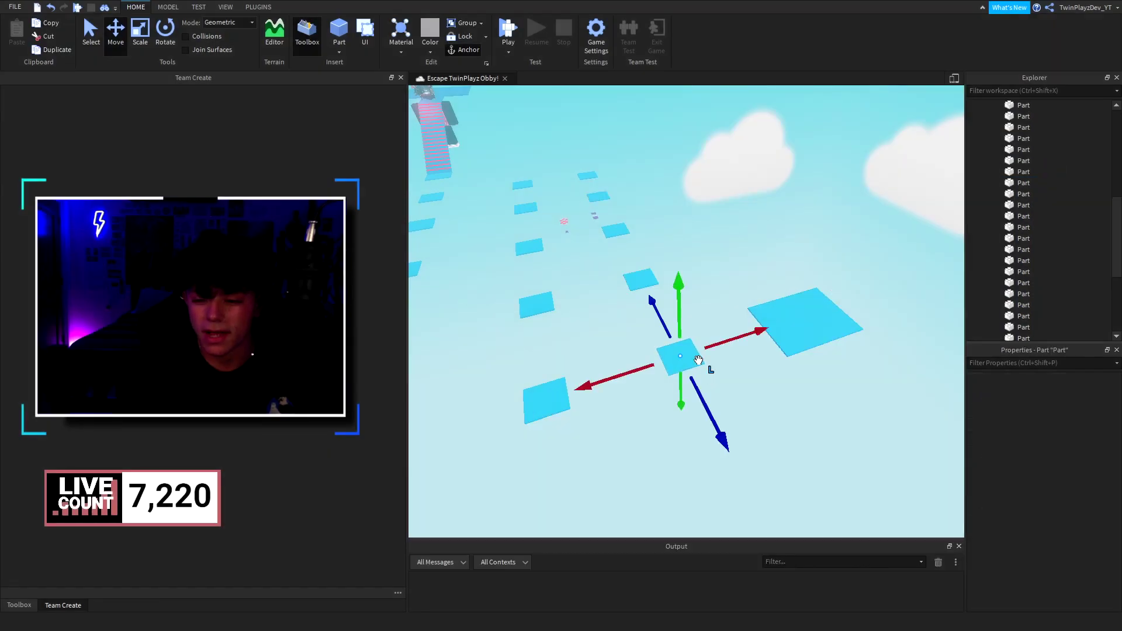
Shorten the large blue checkpoint platform along X with the Scale tool so its centre lies at X about -88.9
{"action": "left_click", "coordinate": [694, 245]}
{"action": "scroll", "coordinate": [705, 243], "scroll_direction": "up", "scroll_amount": 6}
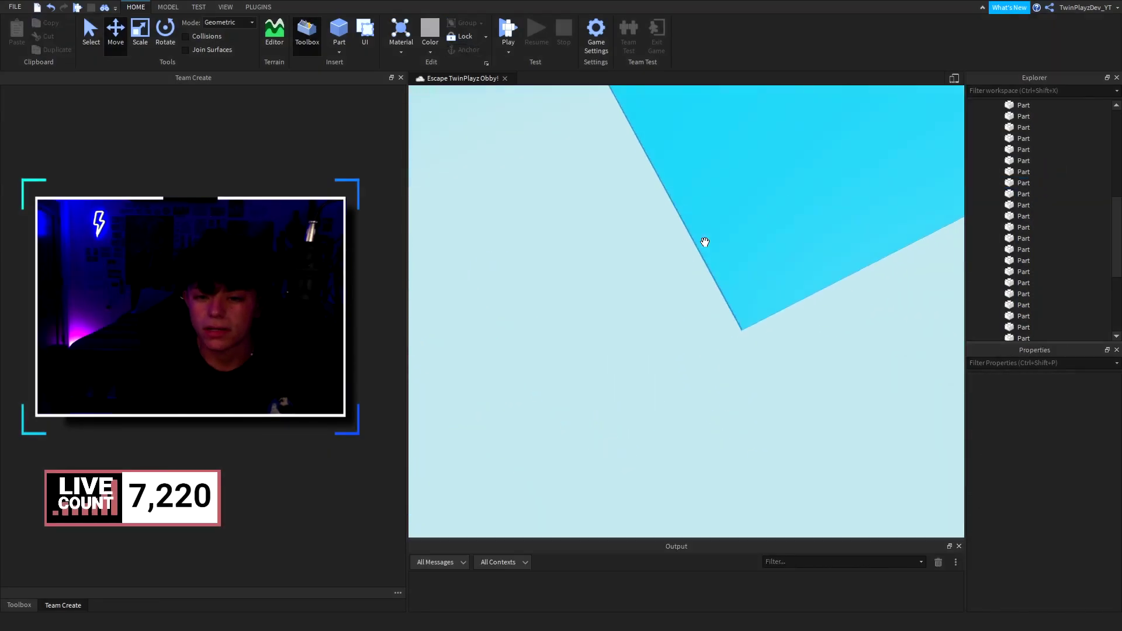
{"action": "scroll", "coordinate": [706, 243], "scroll_direction": "down", "scroll_amount": 6}
{"action": "left_click", "coordinate": [689, 300]}
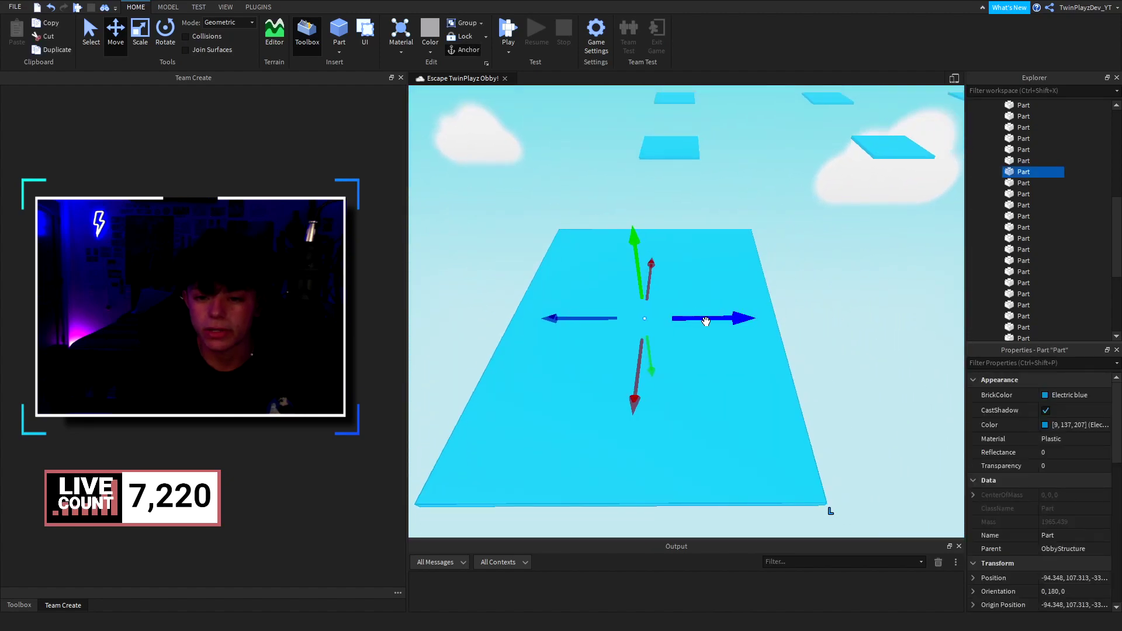
{"action": "left_click_drag", "start_coordinate": [706, 321], "coordinate": [721, 318]}
{"action": "key", "text": "a"}
{"action": "left_click", "coordinate": [142, 41]}
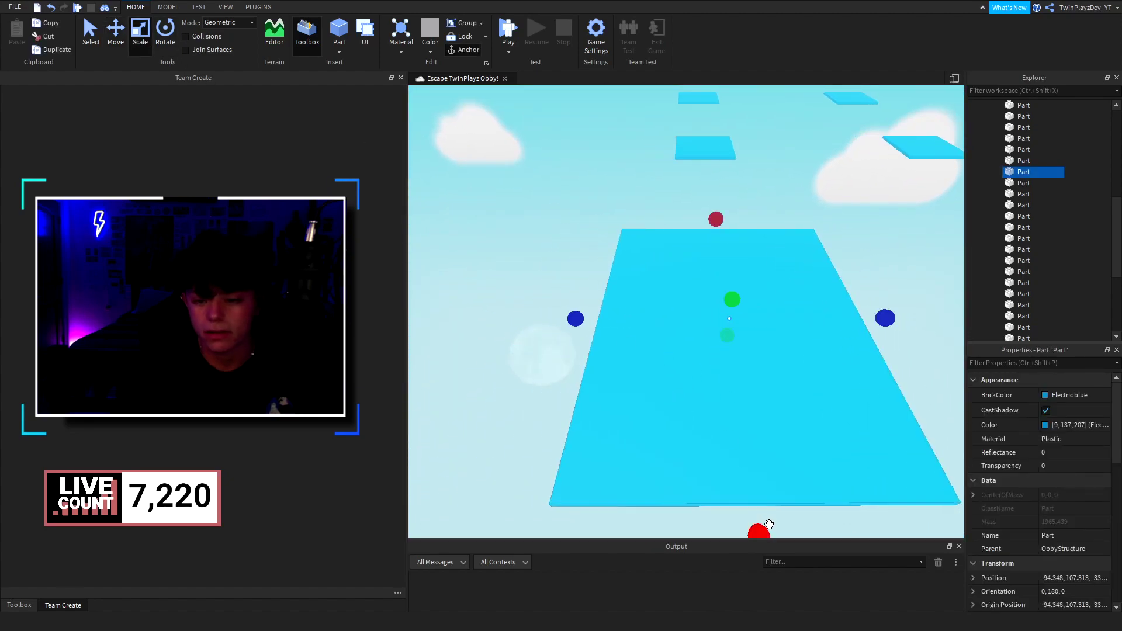
{"action": "left_click_drag", "start_coordinate": [764, 529], "coordinate": [763, 471]}
{"action": "key", "text": "d"}
{"action": "right_click_drag", "start_coordinate": [763, 471], "coordinate": [794, 327]}
{"action": "left_click_drag", "start_coordinate": [777, 303], "coordinate": [762, 305]}
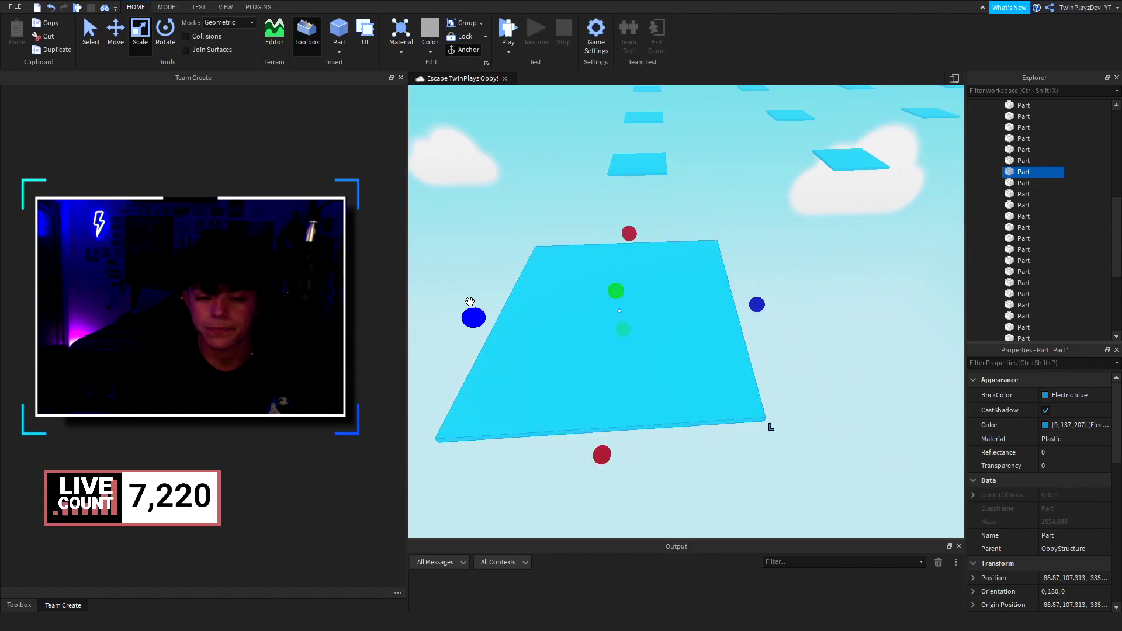
{"action": "left_click", "coordinate": [791, 279]}
{"action": "scroll", "coordinate": [790, 276], "scroll_direction": "up", "scroll_amount": 5}
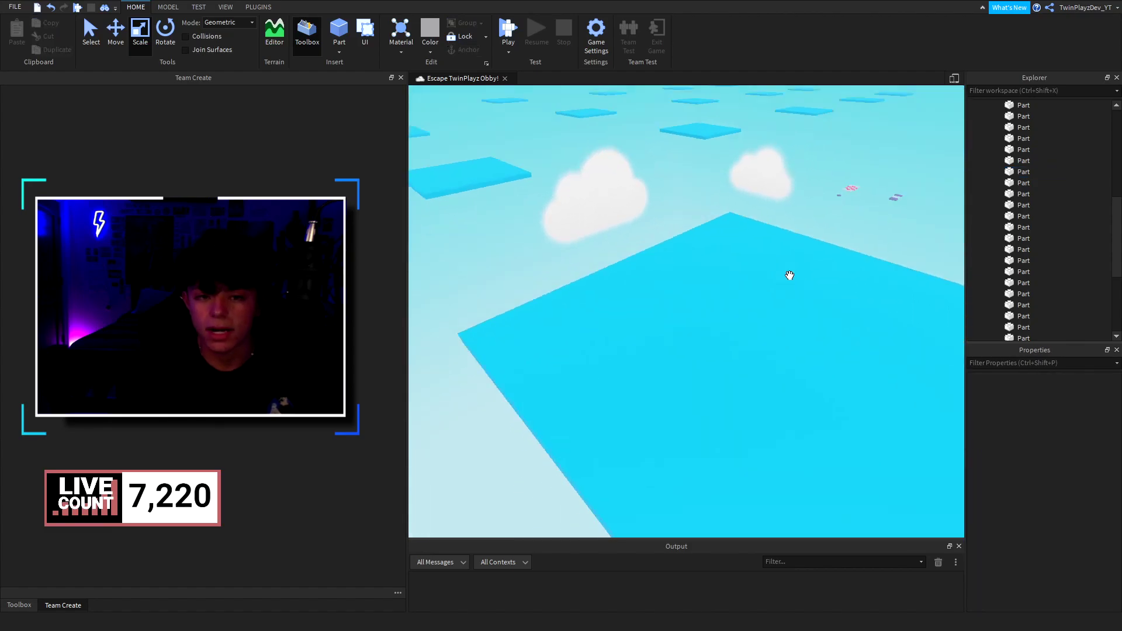
Insert the Noob model from the Toolbox marketplace onto the large blue checkpoint platform
{"action": "right_click_drag", "start_coordinate": [790, 276], "coordinate": [819, 276]}
{"action": "key", "text": "d"}
{"action": "left_click", "coordinate": [19, 605]}
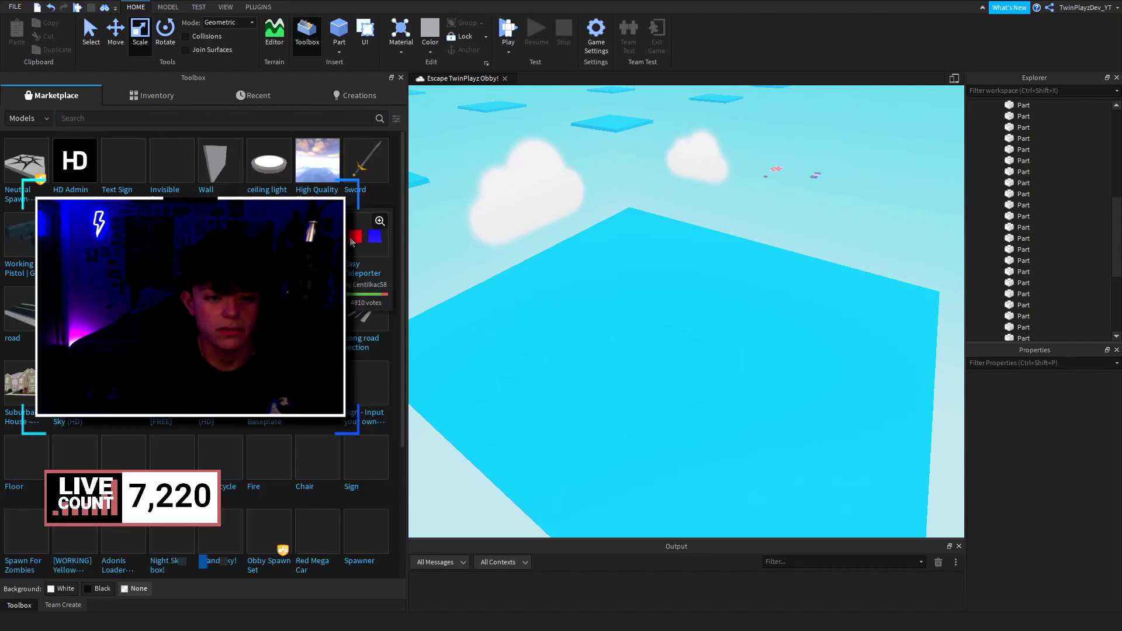
{"action": "left_click", "coordinate": [353, 243]}
{"action": "key", "text": "Delete"}
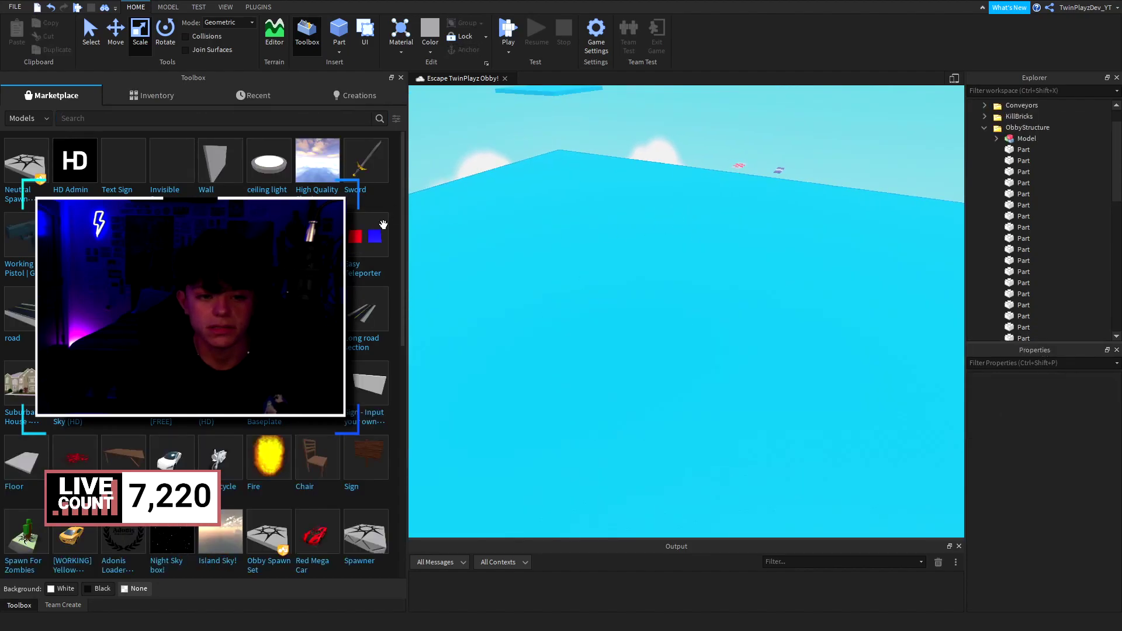
{"action": "left_click", "coordinate": [237, 297]}
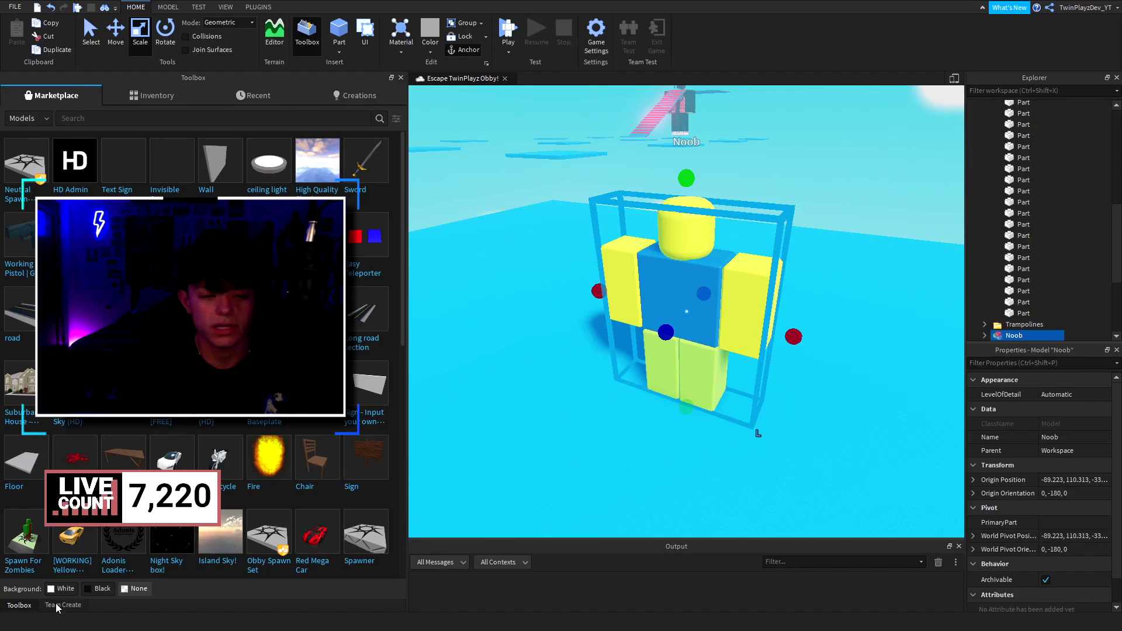
{"action": "left_click", "coordinate": [57, 608]}
Rotate the Noob model and move it to the edge of the large blue checkpoint platform
{"action": "scroll", "coordinate": [574, 250], "scroll_direction": "down", "scroll_amount": 10}
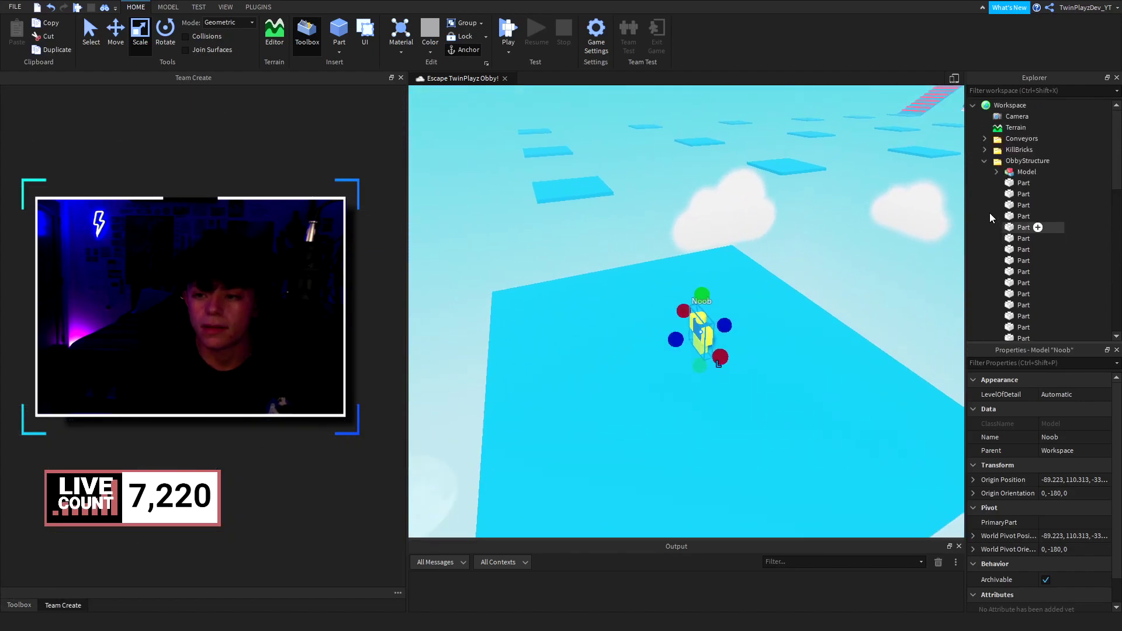
{"action": "right_click_drag", "start_coordinate": [709, 338], "coordinate": [789, 320]}
{"action": "key", "text": "ctrl+r"}
{"action": "left_click_drag", "start_coordinate": [789, 320], "coordinate": [681, 301]}
{"action": "right_click_drag", "start_coordinate": [681, 301], "coordinate": [682, 301]}
{"action": "scroll", "coordinate": [680, 302], "scroll_direction": "up", "scroll_amount": 5}
{"action": "left_click_drag", "start_coordinate": [765, 330], "coordinate": [807, 330]}
{"action": "left_click", "coordinate": [843, 292]}
{"action": "scroll", "coordinate": [843, 293], "scroll_direction": "down", "scroll_amount": 3}
{"action": "right_click_drag", "start_coordinate": [843, 293], "coordinate": [838, 291]}
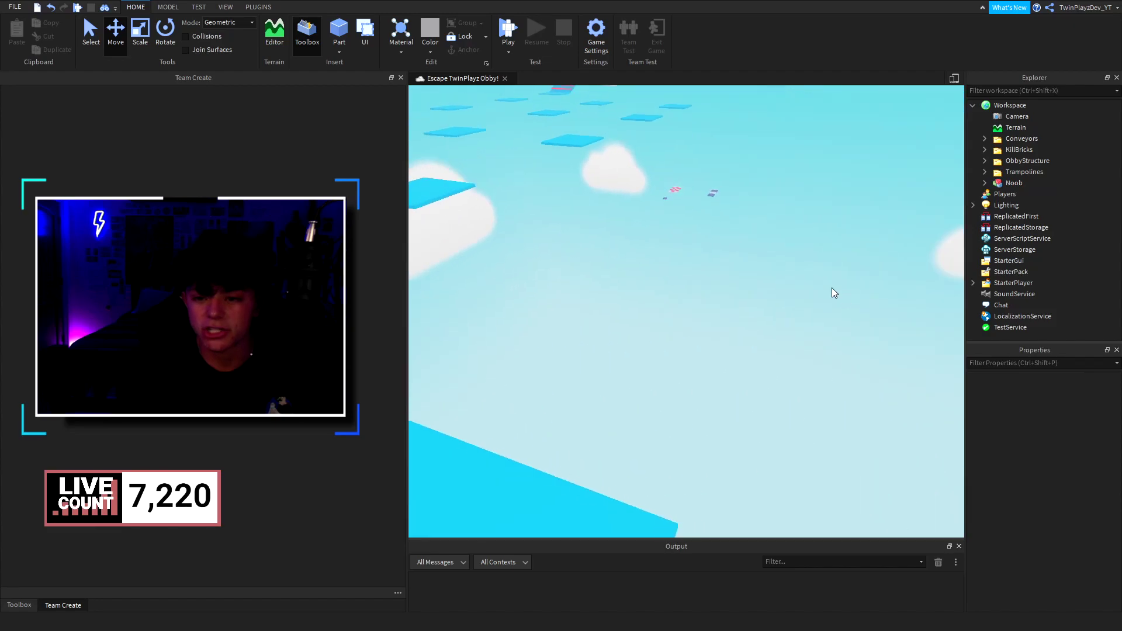
Select the 21 parts of the red-and-white checkered section and move them along Z between the blue platforms
{"action": "scroll", "coordinate": [694, 185], "scroll_direction": "up", "scroll_amount": 3}
{"action": "left_click_drag", "start_coordinate": [670, 197], "coordinate": [670, 199]}
{"action": "key", "text": "f"}
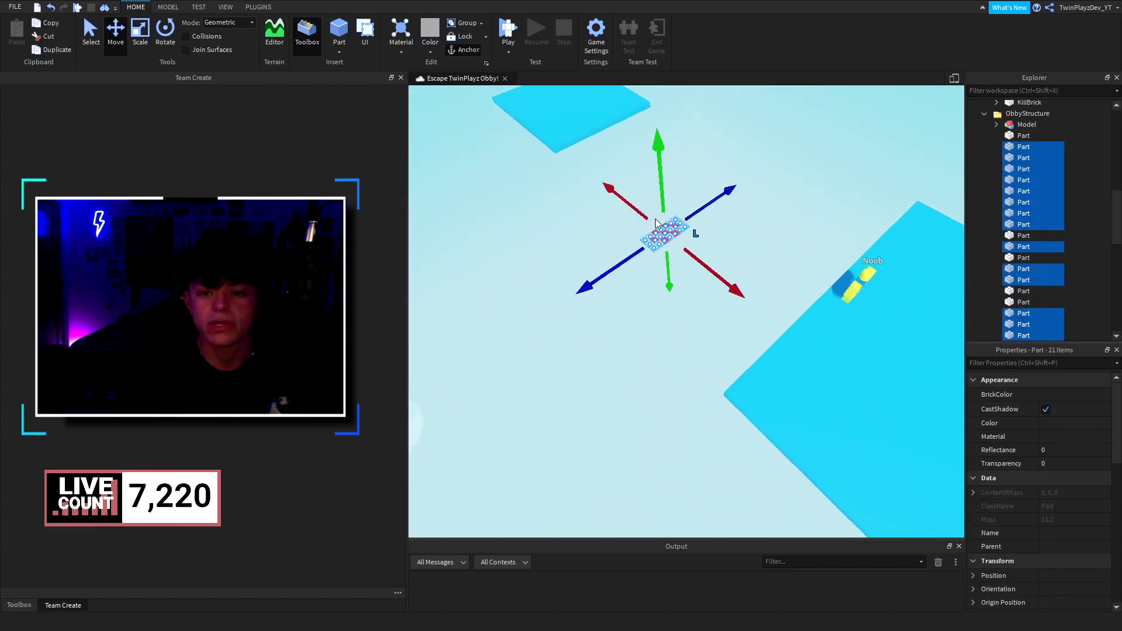
{"action": "scroll", "coordinate": [668, 196], "scroll_direction": "down", "scroll_amount": 5}
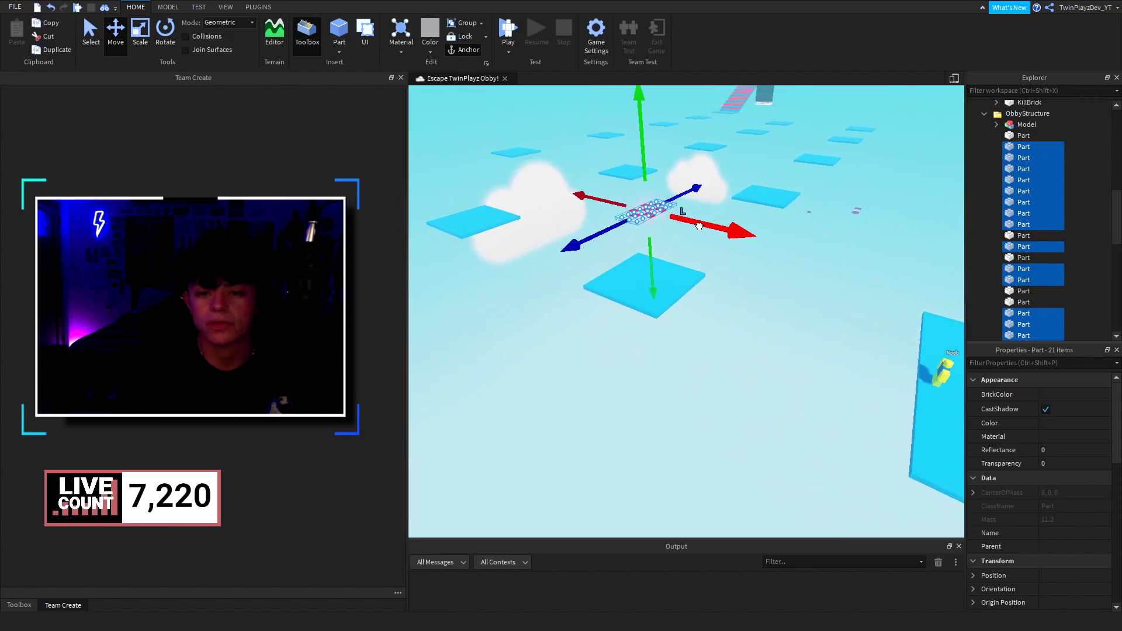
{"action": "right_click_drag", "start_coordinate": [700, 225], "coordinate": [680, 230]}
{"action": "left_click_drag", "start_coordinate": [612, 280], "coordinate": [616, 325]}
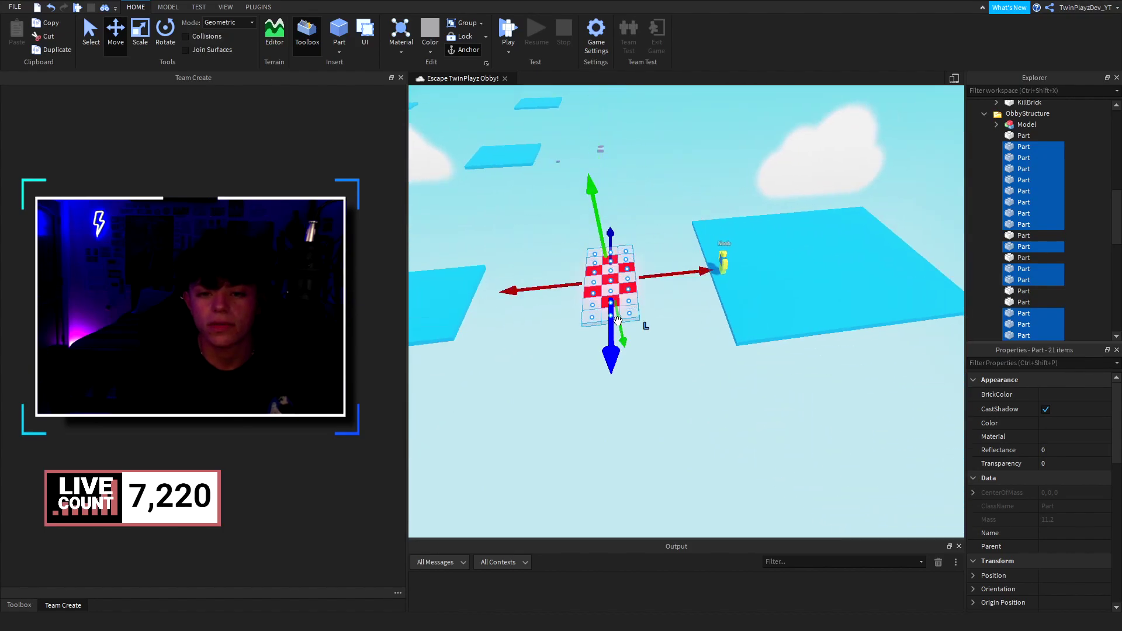
Turn the checkered section lengthwise and move it into the gap between the two mid-sized blue platforms
{"action": "key", "text": "a"}
{"action": "left_click_drag", "start_coordinate": [672, 273], "coordinate": [657, 276]}
{"action": "key", "text": "w"}
{"action": "right_click_drag", "start_coordinate": [657, 276], "coordinate": [655, 239]}
{"action": "left_click_drag", "start_coordinate": [602, 251], "coordinate": [589, 250]}
{"action": "key", "text": "s"}
{"action": "left_click_drag", "start_coordinate": [619, 203], "coordinate": [618, 155]}
{"action": "left_click_drag", "start_coordinate": [572, 232], "coordinate": [544, 250]}
{"action": "key", "text": "d"}
{"action": "right_click_drag", "start_coordinate": [544, 250], "coordinate": [544, 250]}
{"action": "key", "text": "s"}
Align the checkered section with the edge and height of the adjoining blue platform
{"action": "left_click_drag", "start_coordinate": [755, 237], "coordinate": [717, 236]}
{"action": "key", "text": "s"}
{"action": "right_click_drag", "start_coordinate": [717, 236], "coordinate": [717, 236]}
{"action": "left_click_drag", "start_coordinate": [719, 182], "coordinate": [718, 161]}
{"action": "key", "text": "a"}
{"action": "right_click_drag", "start_coordinate": [718, 161], "coordinate": [717, 162]}
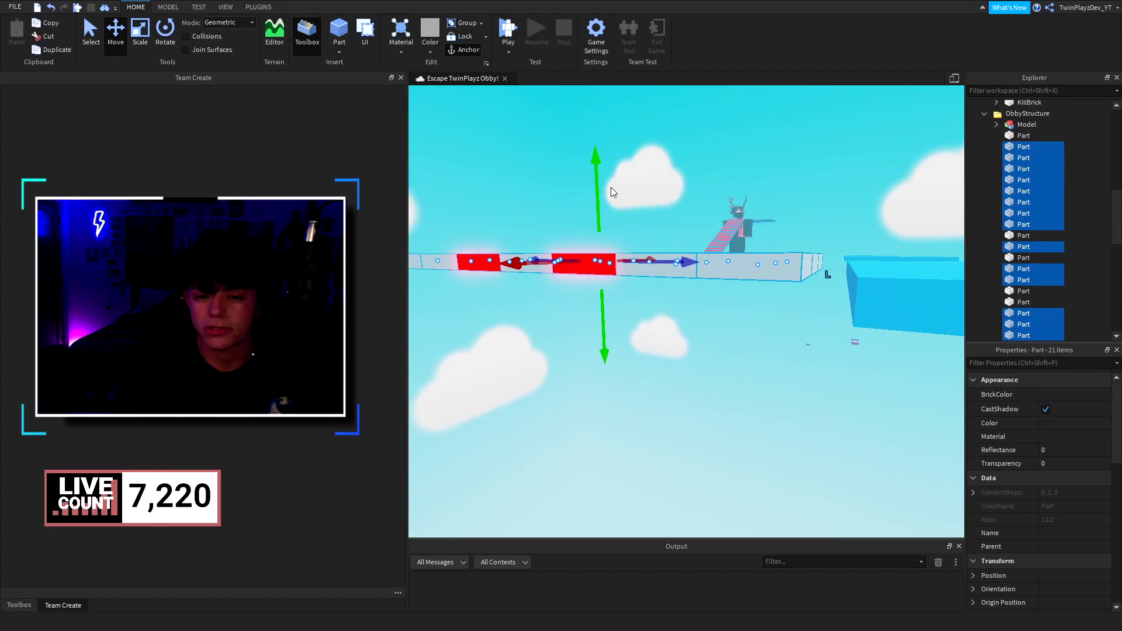
{"action": "left_click_drag", "start_coordinate": [596, 186], "coordinate": [604, 195]}
{"action": "key", "text": "f"}
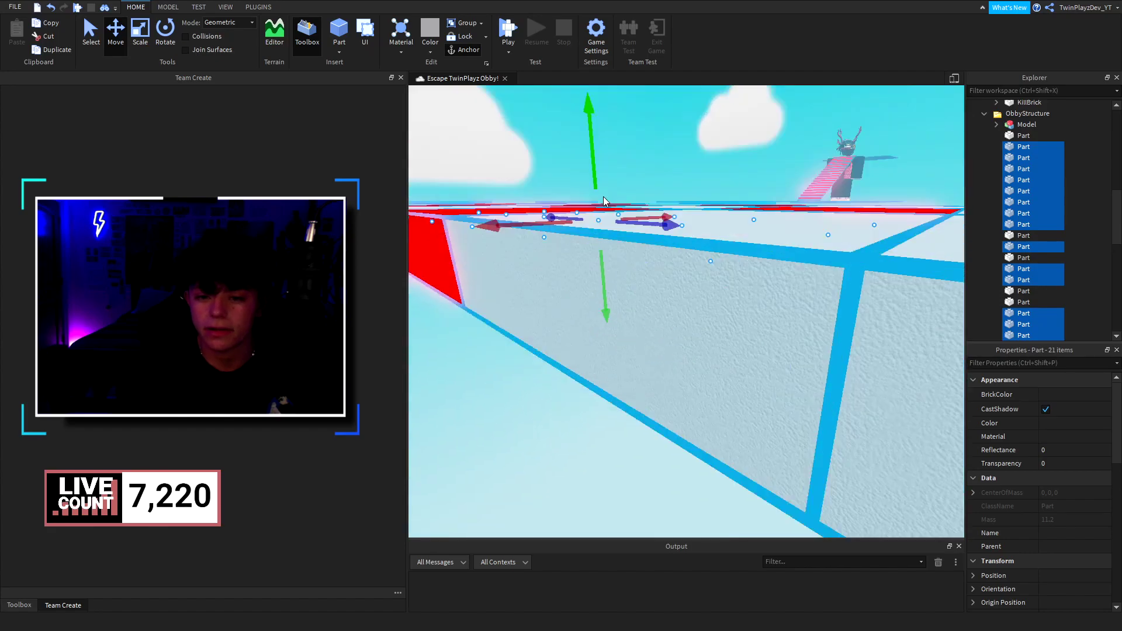
Extend the checkered path with a second matching section so it spans the gap between the two blue platforms
{"action": "left_click_drag", "start_coordinate": [759, 226], "coordinate": [745, 224]}
{"action": "key", "text": "a"}
{"action": "key", "text": "s"}
{"action": "left_click", "coordinate": [762, 176]}
{"action": "key", "text": "d"}
{"action": "right_click_drag", "start_coordinate": [642, 250], "coordinate": [641, 250]}
{"action": "key", "text": "d"}
{"action": "right_click_drag", "start_coordinate": [657, 253], "coordinate": [657, 252]}
{"action": "key", "text": "w"}
{"action": "key", "text": "s"}
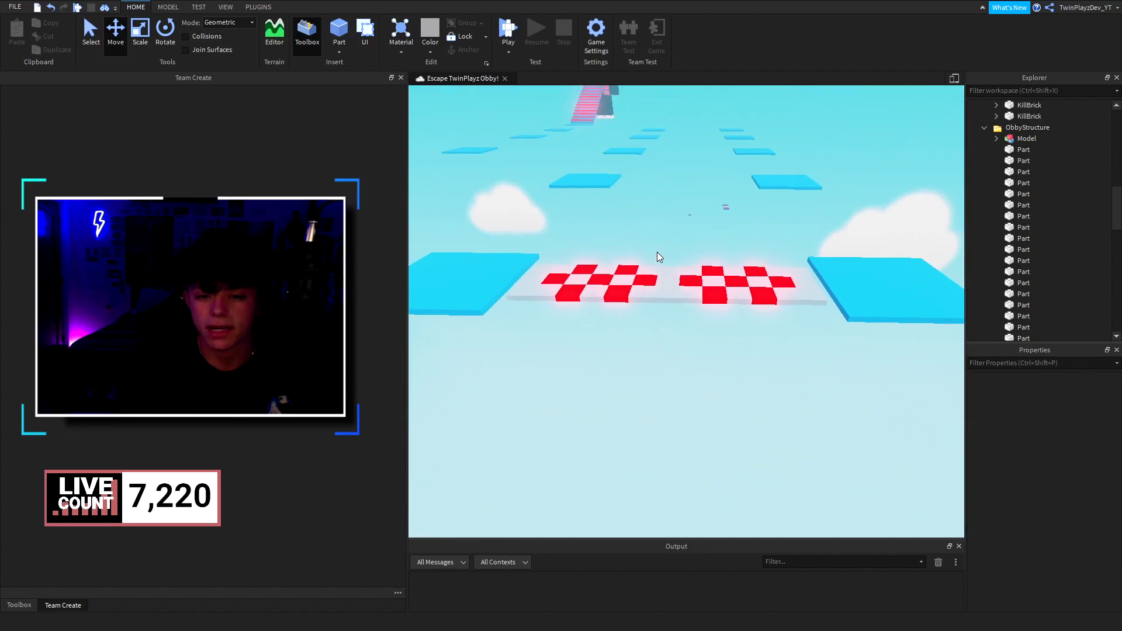
Search the Toolbox marketplace models for "obby" and insert Rainbow Platforms For A Obby beside the Noob
{"action": "right_click_drag", "start_coordinate": [806, 317], "coordinate": [804, 318]}
{"action": "key", "text": "w"}
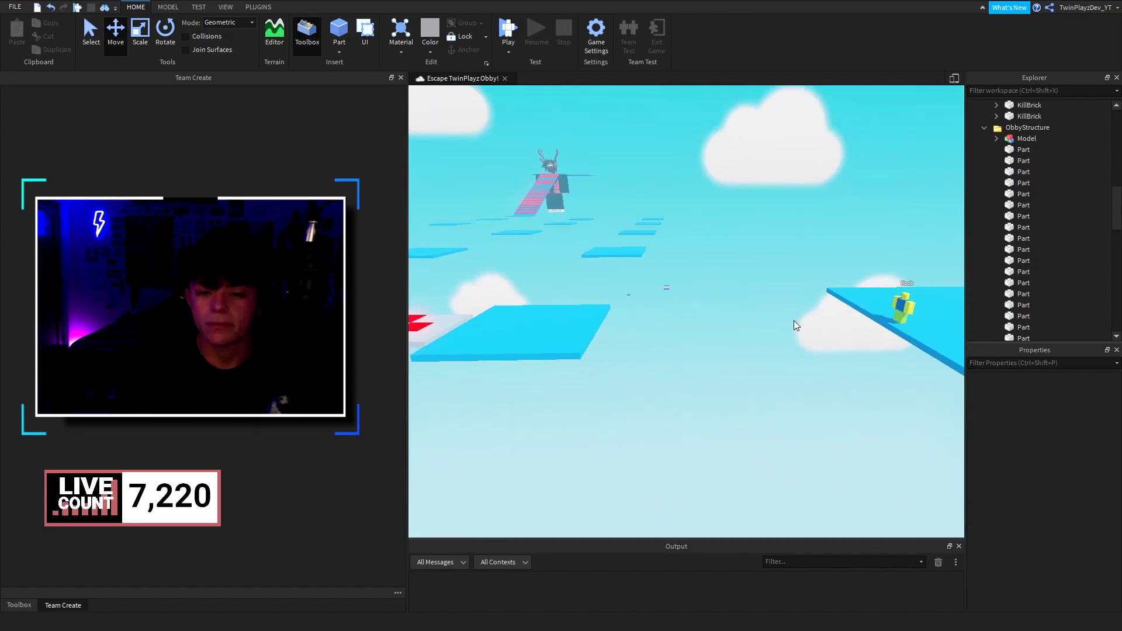
{"action": "left_click", "coordinate": [19, 605]}
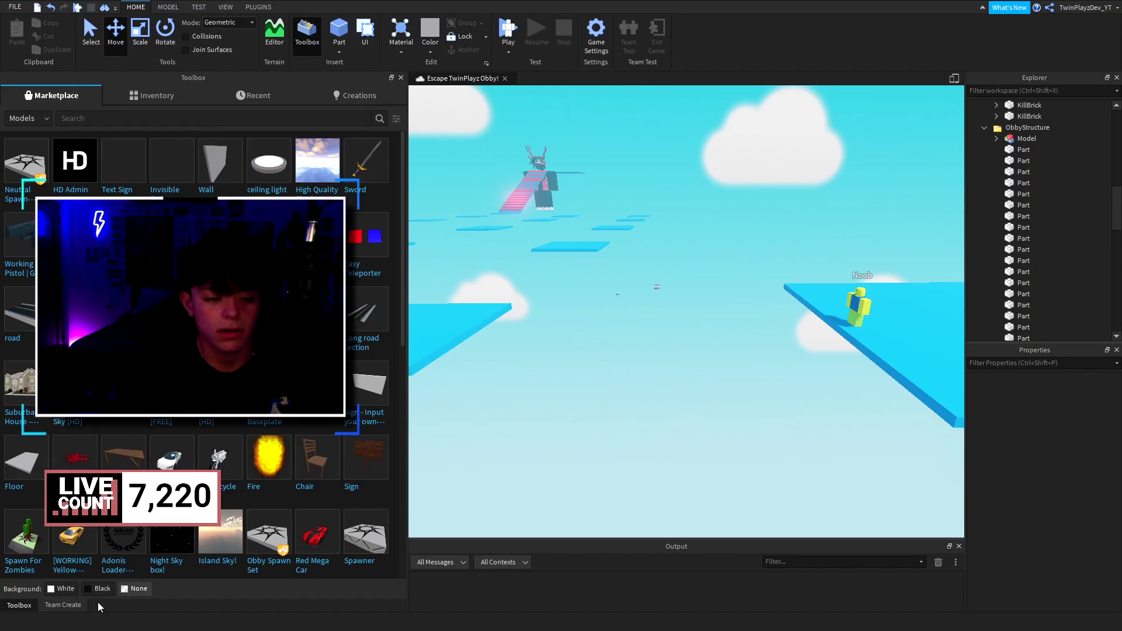
{"action": "left_click", "coordinate": [74, 604]}
{"action": "key", "text": "d"}
{"action": "mouse_move", "coordinate": [533, 271]}
{"action": "right_mouse_down"}
{"action": "mouse_move", "coordinate": [549, 264]}
{"action": "mouse_move", "coordinate": [538, 266]}
{"action": "right_mouse_up"}
{"action": "scroll", "coordinate": [538, 265], "scroll_direction": "down", "scroll_amount": 1}
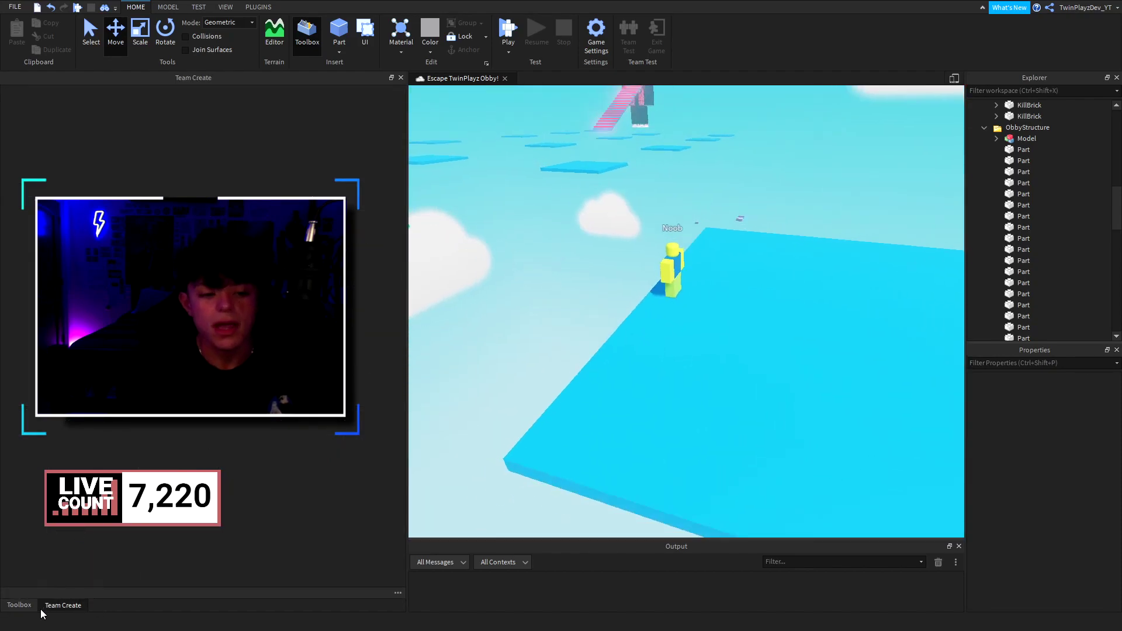
{"action": "left_click", "coordinate": [29, 606]}
{"action": "type", "text": "obby"}
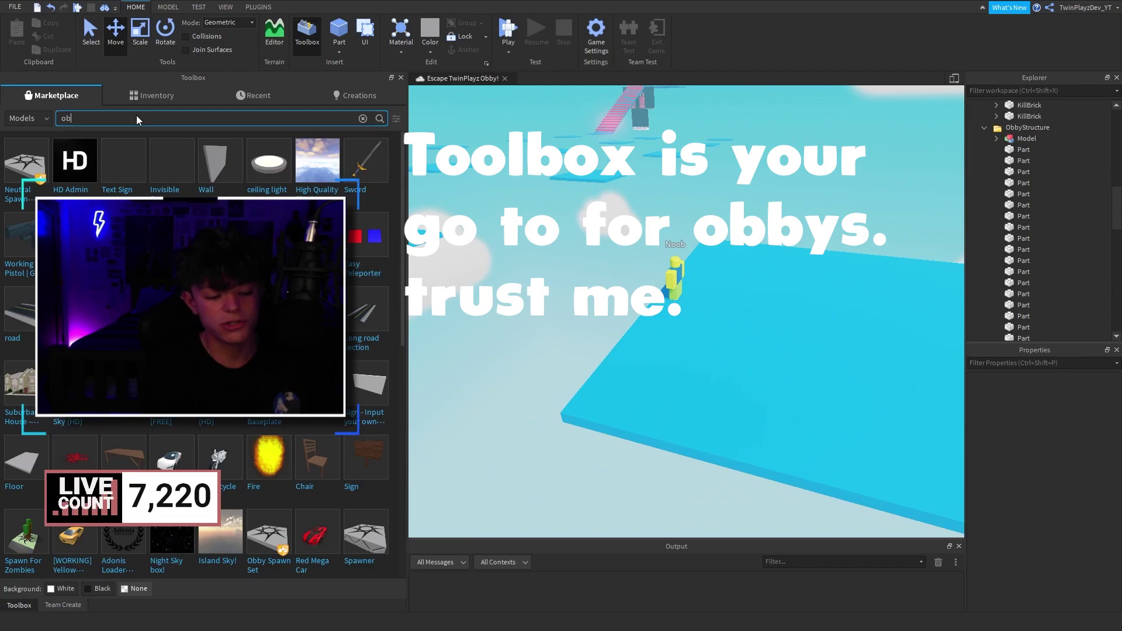
{"action": "key", "text": "Return"}
{"action": "scroll", "coordinate": [518, 231], "scroll_direction": "down", "scroll_amount": 6}
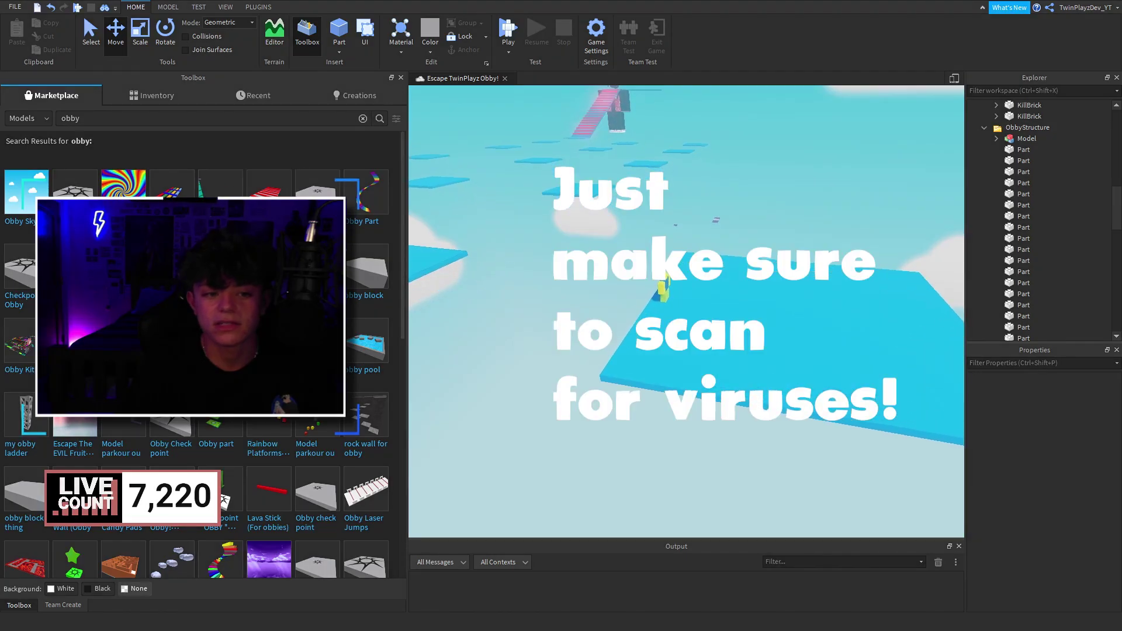
{"action": "scroll", "coordinate": [686, 311], "scroll_direction": "down", "scroll_amount": 2}
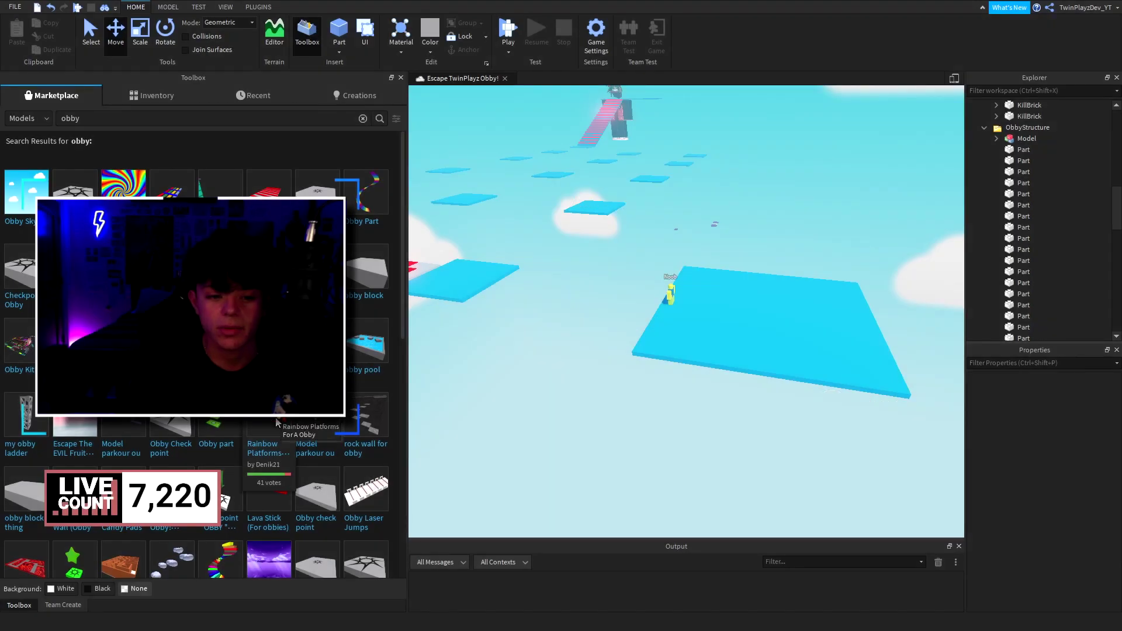
{"action": "left_click", "coordinate": [276, 422]}
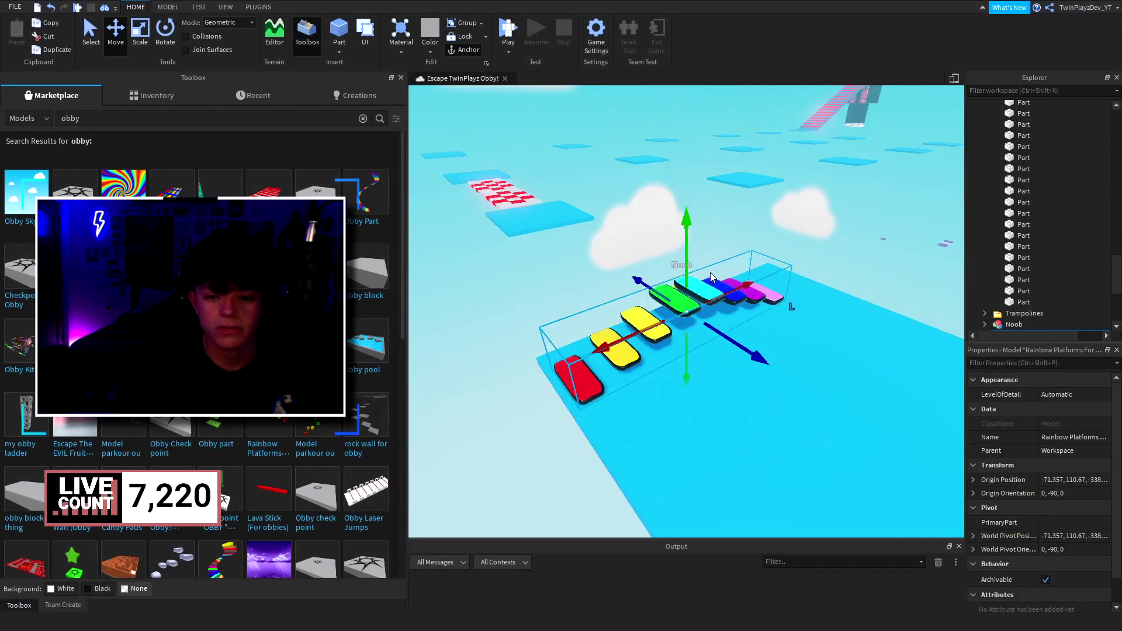
Rotate the rainbow platforms to orientation 0, 0, 0 and move them into the gap before the checkpoint, at X about -46.3
{"action": "left_click_drag", "start_coordinate": [744, 357], "coordinate": [661, 256]}
{"action": "right_click_drag", "start_coordinate": [662, 256], "coordinate": [661, 256]}
{"action": "left_click_drag", "start_coordinate": [680, 241], "coordinate": [689, 242]}
{"action": "key", "text": "a"}
{"action": "right_click_drag", "start_coordinate": [690, 242], "coordinate": [689, 242]}
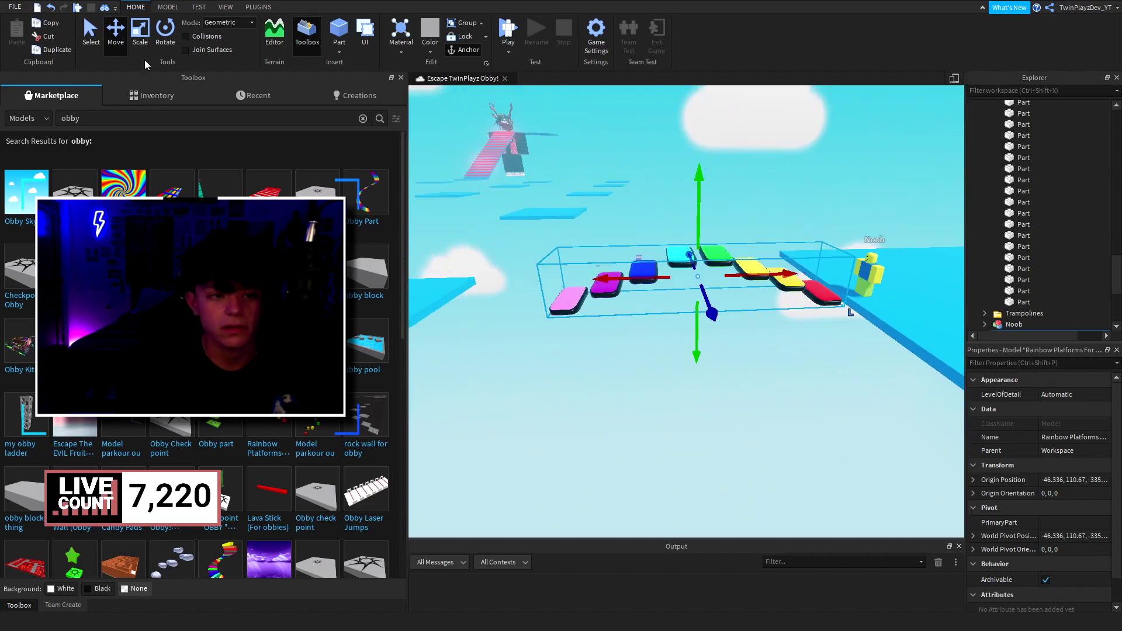
Raise the rainbow platforms to Y about 112 and shift them to X about -40.4 to bridge the gap
{"action": "left_click_drag", "start_coordinate": [696, 221], "coordinate": [702, 197]}
{"action": "right_click_drag", "start_coordinate": [703, 197], "coordinate": [702, 197]}
{"action": "key", "text": "s"}
{"action": "key", "text": "a"}
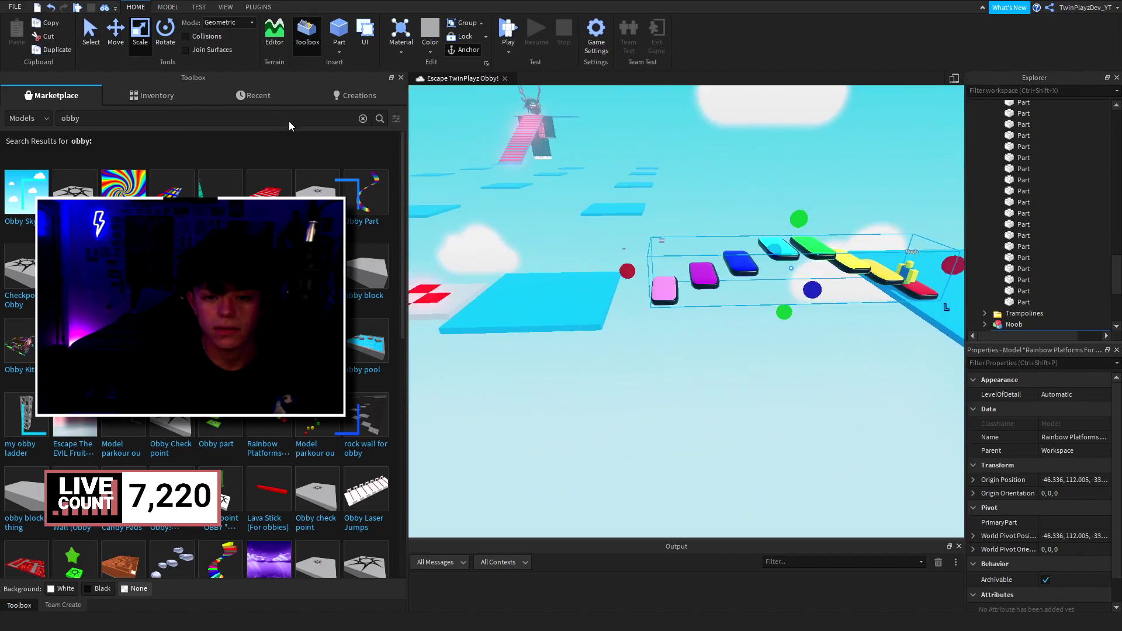
{"action": "left_click_drag", "start_coordinate": [888, 264], "coordinate": [845, 268]}
{"action": "key", "text": "w"}
{"action": "key", "text": "d"}
{"action": "right_click_drag", "start_coordinate": [844, 267], "coordinate": [844, 267]}
{"action": "key", "text": "s"}
Expand the PlatForm groups inside the Rainbow Platforms model and examine what objects they contain
{"action": "scroll", "coordinate": [1034, 263], "scroll_direction": "down", "scroll_amount": 3}
{"action": "scroll", "coordinate": [994, 246], "scroll_direction": "down", "scroll_amount": 2}
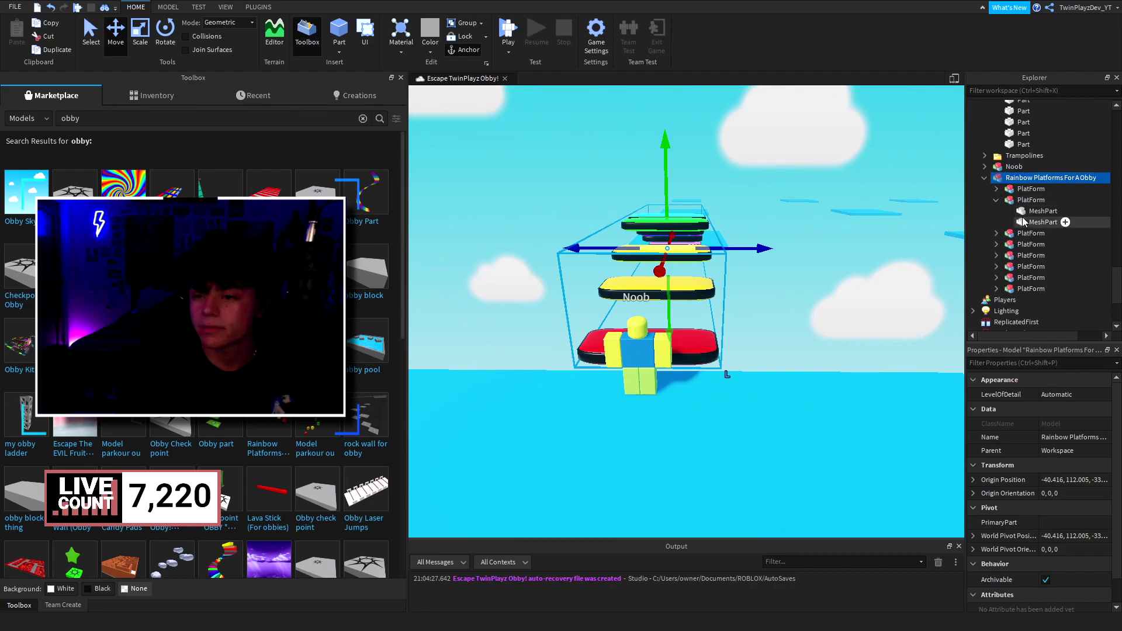
{"action": "left_click", "coordinate": [1024, 222]}
{"action": "left_click", "coordinate": [973, 201]}
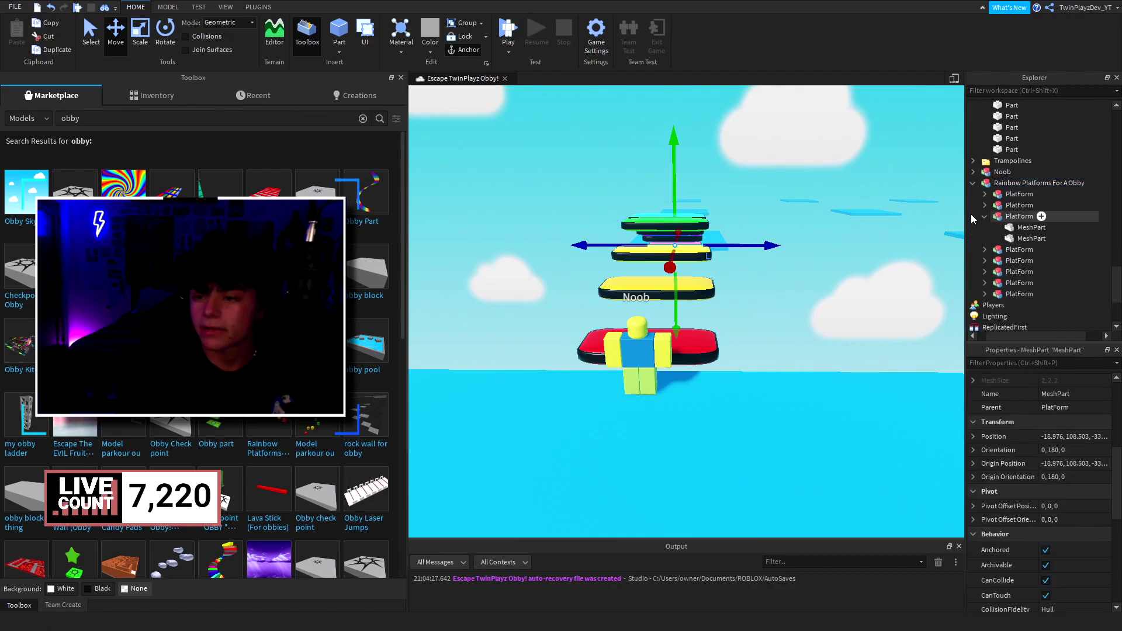
{"action": "left_click", "coordinate": [985, 227]}
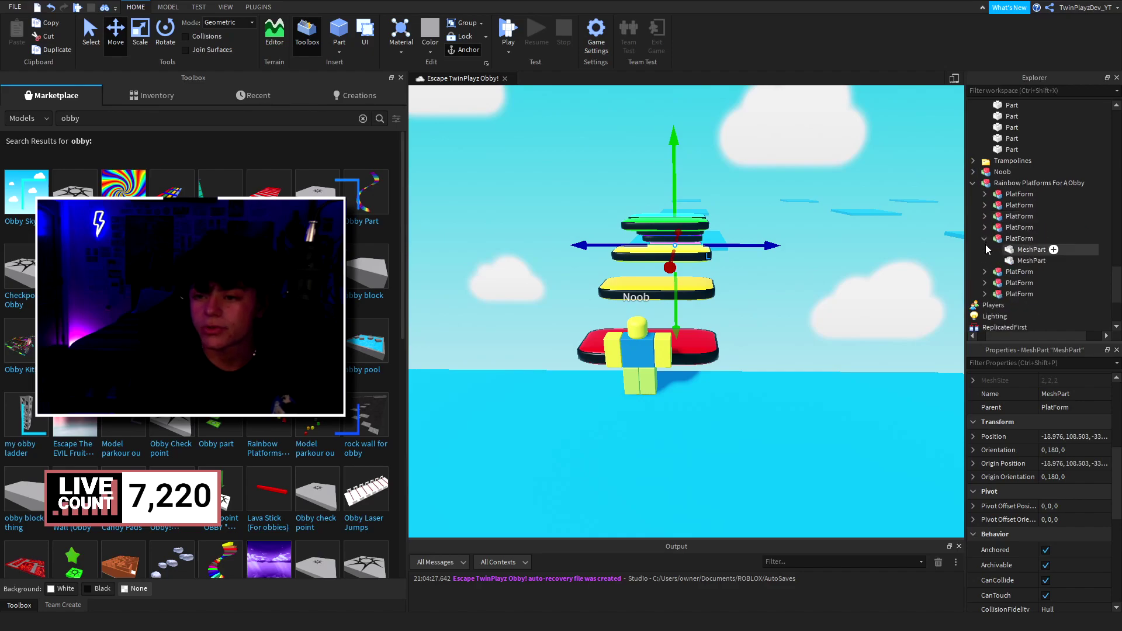
{"action": "left_click", "coordinate": [985, 261]}
{"action": "left_click", "coordinate": [985, 249]}
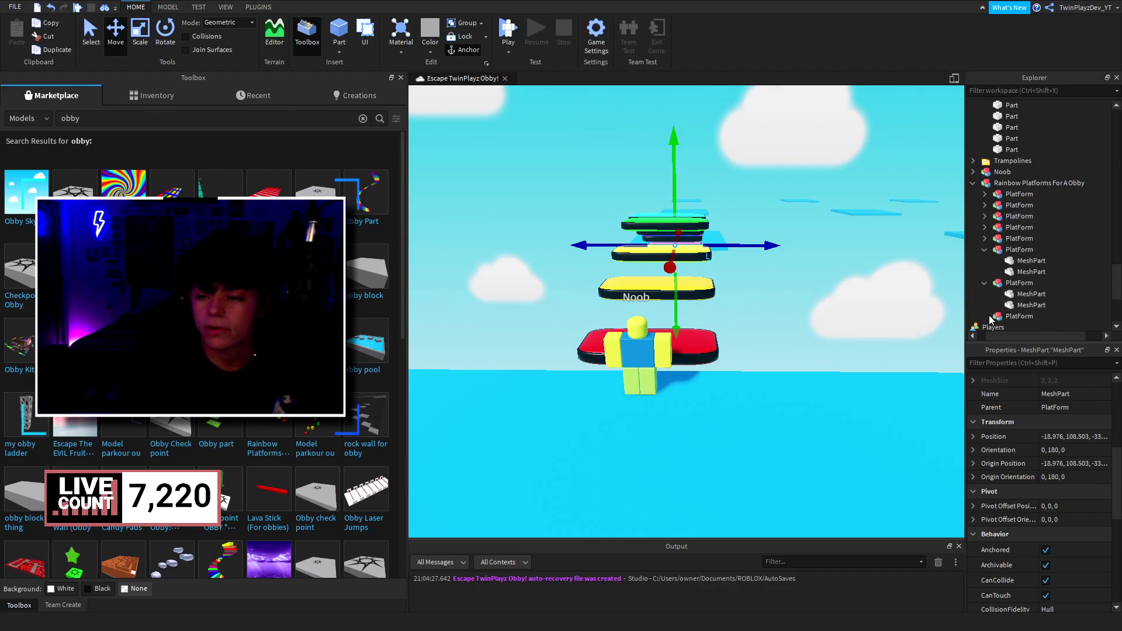
{"action": "left_click", "coordinate": [974, 142]}
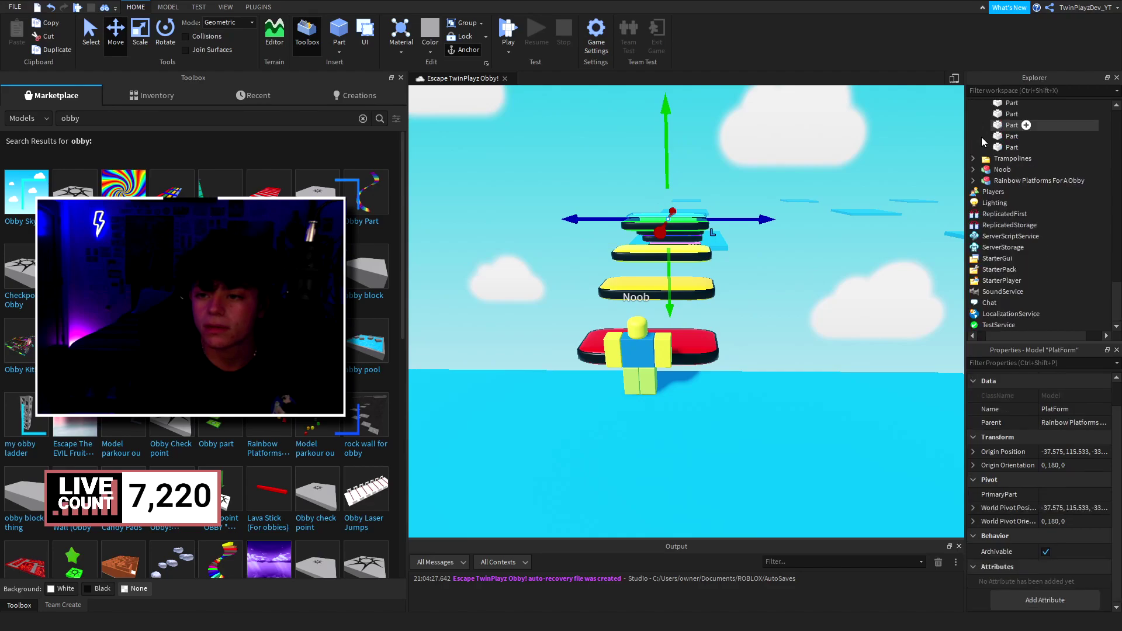
Move the Rainbow Platforms model into the ObbyStructure folder and collapse the folder
{"action": "left_click_drag", "start_coordinate": [1025, 176], "coordinate": [1073, 286]}
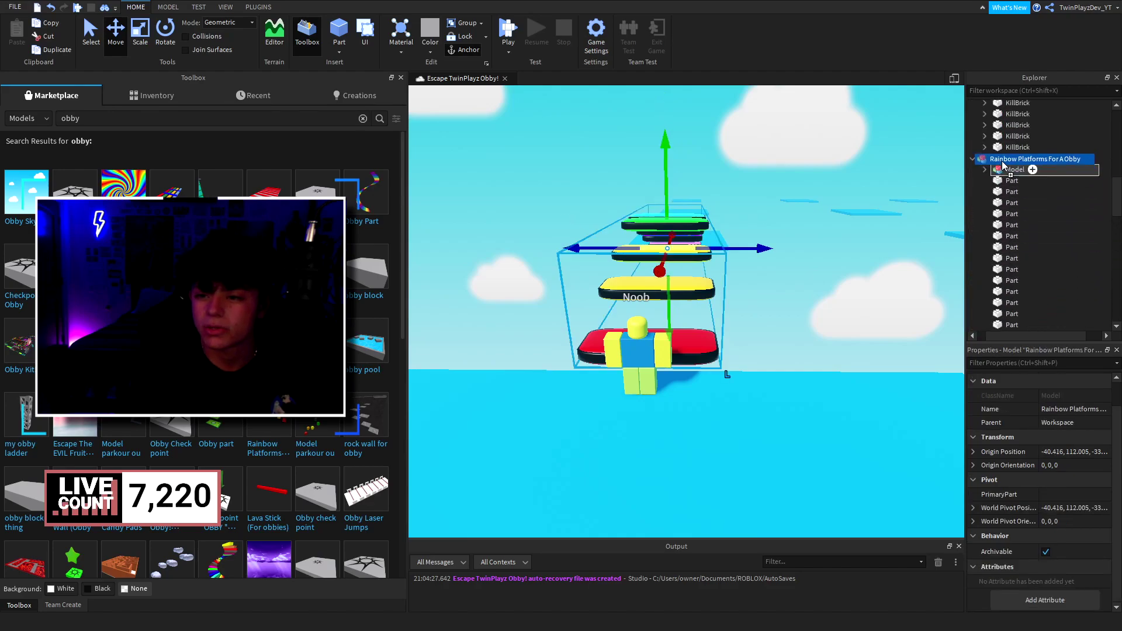
{"action": "key", "text": "a"}
{"action": "right_click_drag", "start_coordinate": [711, 244], "coordinate": [707, 259]}
{"action": "left_click", "coordinate": [832, 265]}
{"action": "key", "text": "d"}
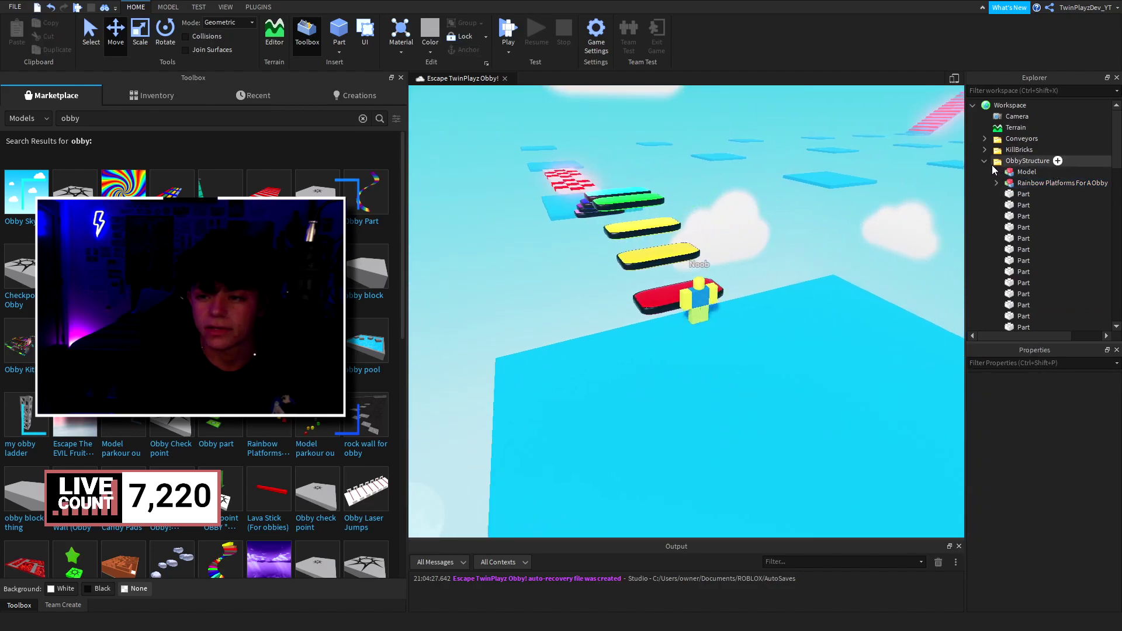
{"action": "left_click", "coordinate": [984, 161]}
Look over the course from the rainbow platforms back to the checkered section
{"action": "key", "text": "a"}
{"action": "right_click_drag", "start_coordinate": [738, 191], "coordinate": [738, 192]}
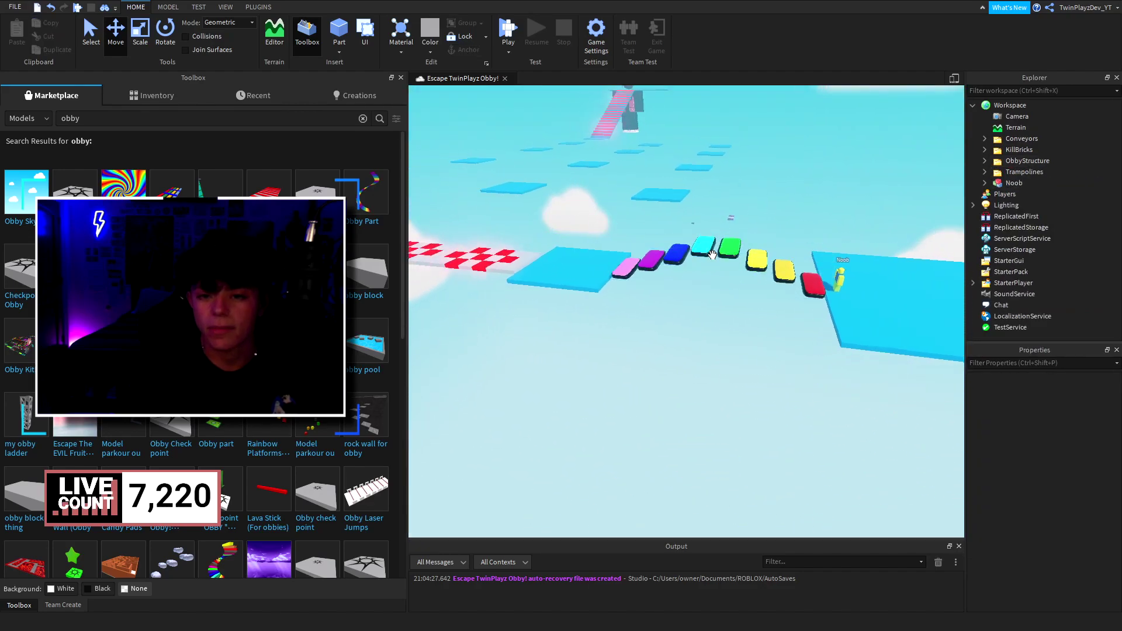
{"action": "right_click_drag", "start_coordinate": [712, 255], "coordinate": [713, 255]}
{"action": "key", "text": "d"}
{"action": "key", "text": "a"}
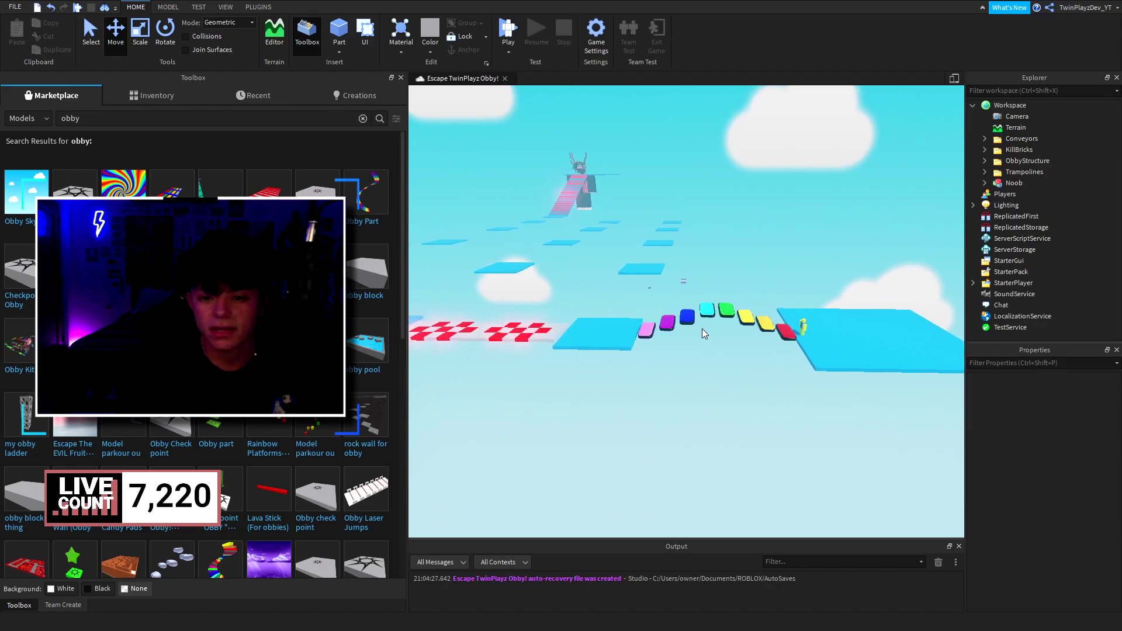
{"action": "key", "text": "a"}
{"action": "key", "text": "w"}
{"action": "right_click_drag", "start_coordinate": [701, 330], "coordinate": [699, 332]}
{"action": "key", "text": "s"}
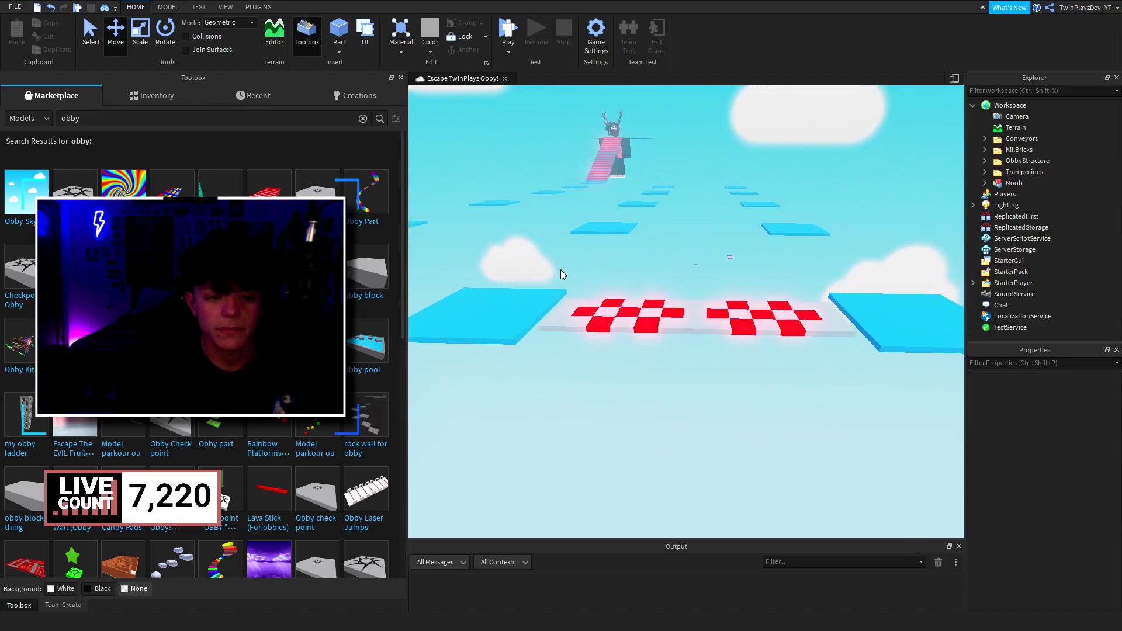
Browse the obby marketplace models and insert the rainbow truss wall at the blue platform at the far end of the checkered path
{"action": "key", "text": "a"}
{"action": "scroll", "coordinate": [264, 442], "scroll_direction": "down", "scroll_amount": 3}
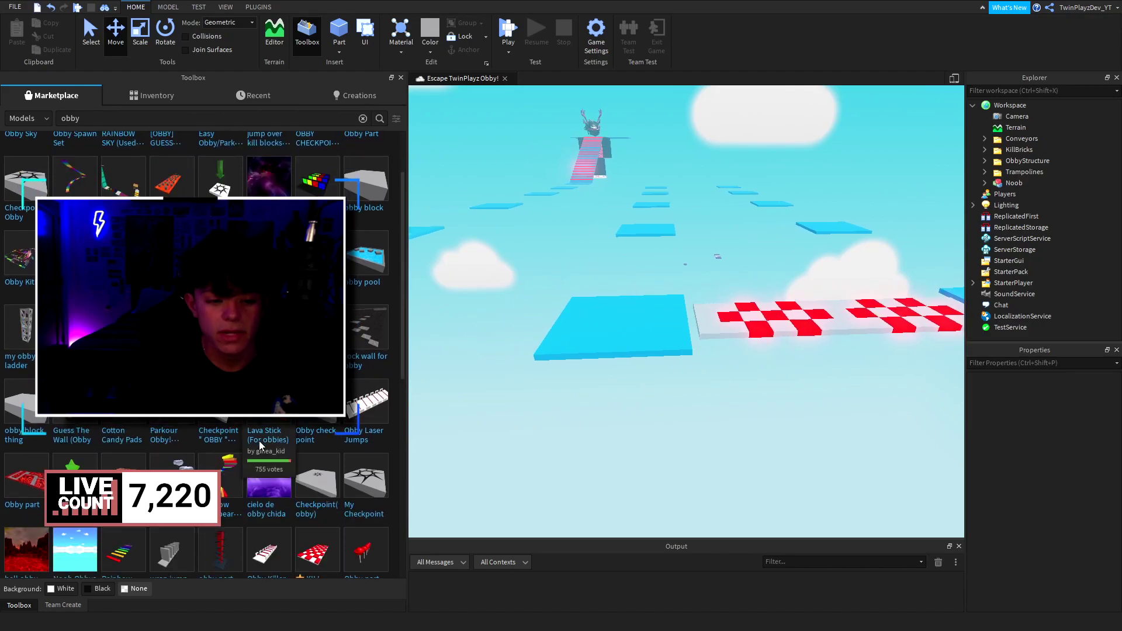
{"action": "scroll", "coordinate": [264, 443], "scroll_direction": "down", "scroll_amount": 3}
{"action": "scroll", "coordinate": [123, 468], "scroll_direction": "down", "scroll_amount": 3}
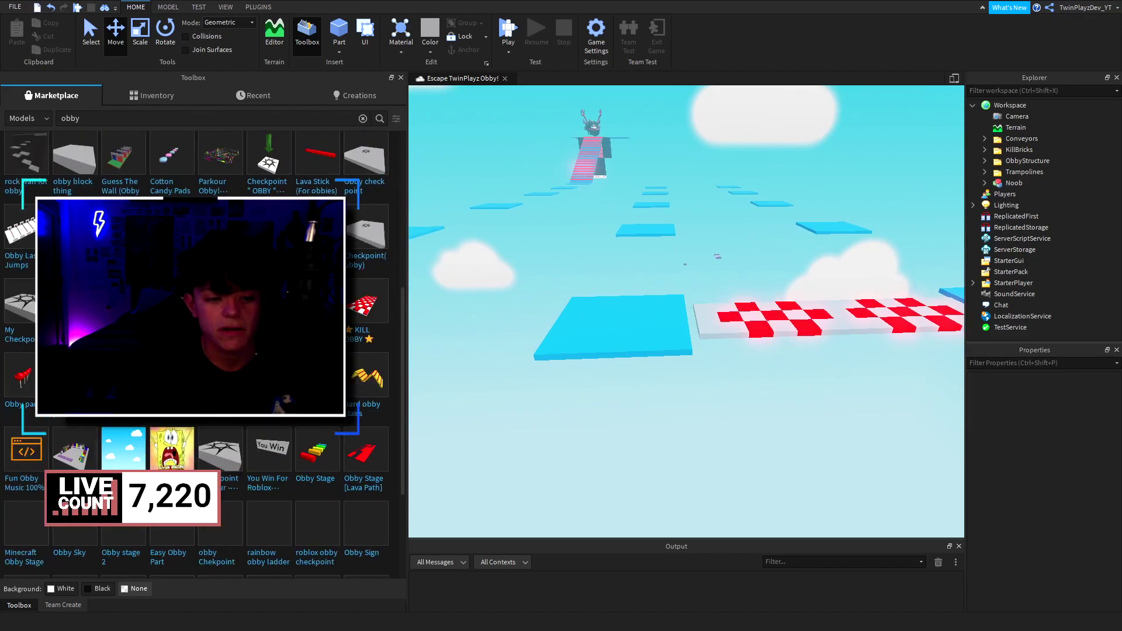
{"action": "key", "text": "a"}
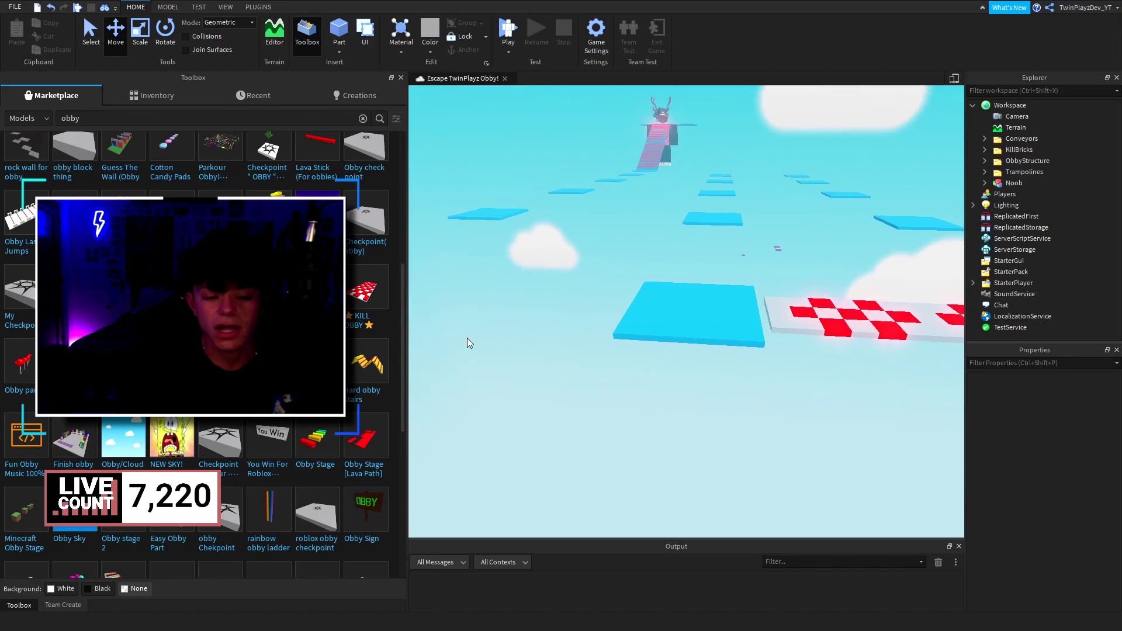
{"action": "key", "text": "d"}
{"action": "scroll", "coordinate": [269, 374], "scroll_direction": "up", "scroll_amount": 10}
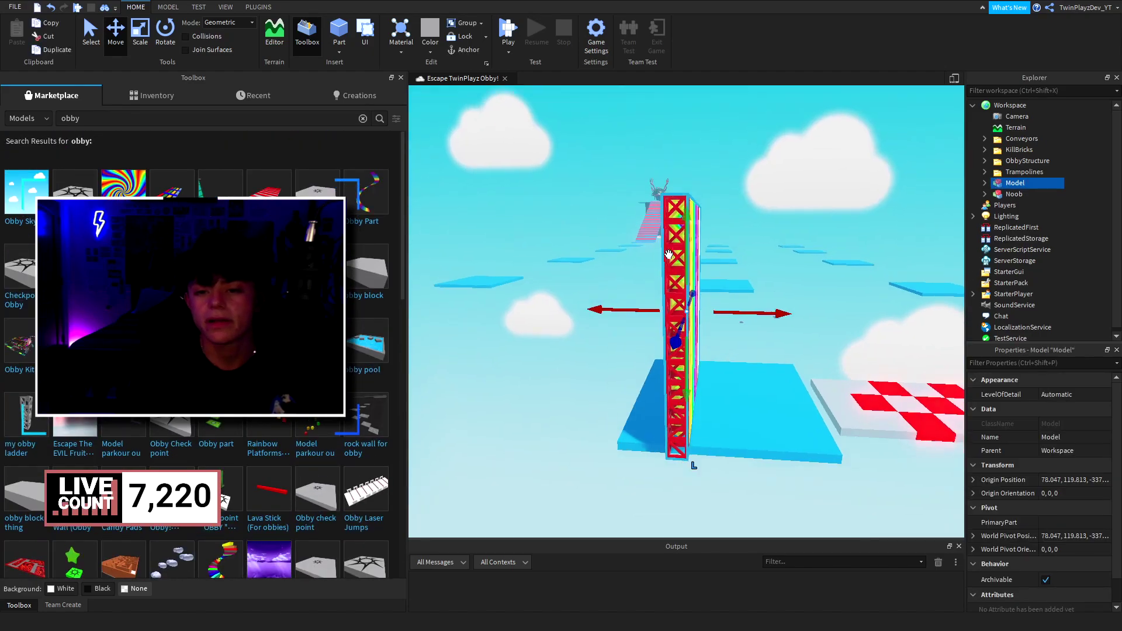
{"action": "right_click_drag", "start_coordinate": [760, 222], "coordinate": [668, 255]}
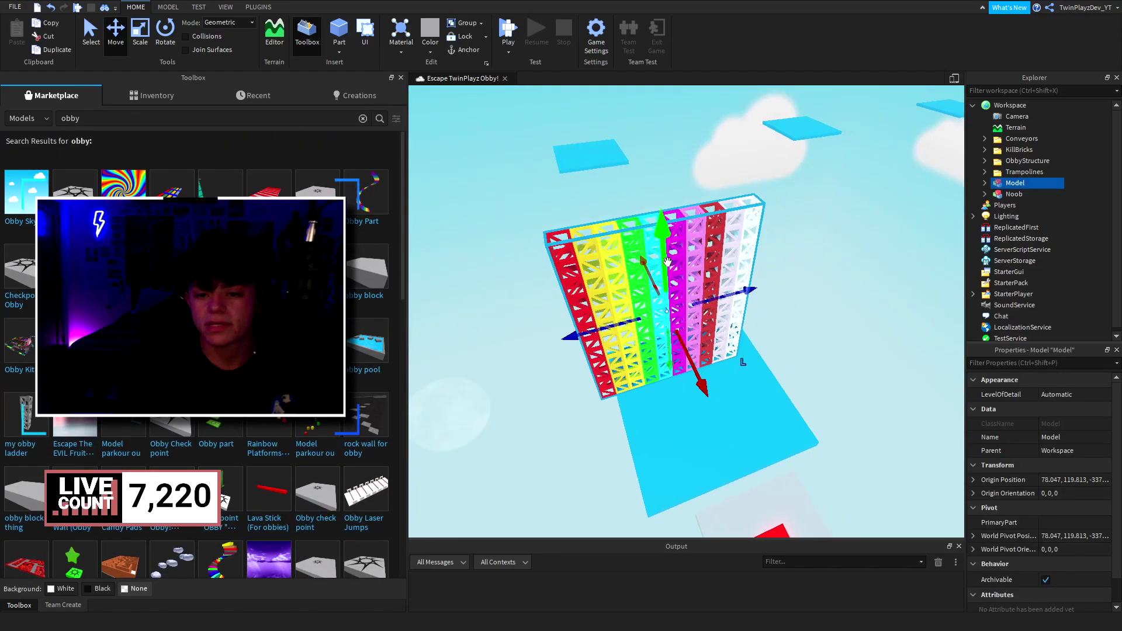
Move the rainbow truss wall off the blue platform into the open gap beyond it
{"action": "left_click_drag", "start_coordinate": [719, 299], "coordinate": [740, 294]}
{"action": "left_click_drag", "start_coordinate": [715, 356], "coordinate": [678, 293]}
{"action": "right_click_drag", "start_coordinate": [701, 292], "coordinate": [751, 288]}
{"action": "left_click_drag", "start_coordinate": [751, 288], "coordinate": [688, 287]}
{"action": "right_click_drag", "start_coordinate": [689, 283], "coordinate": [689, 283]}
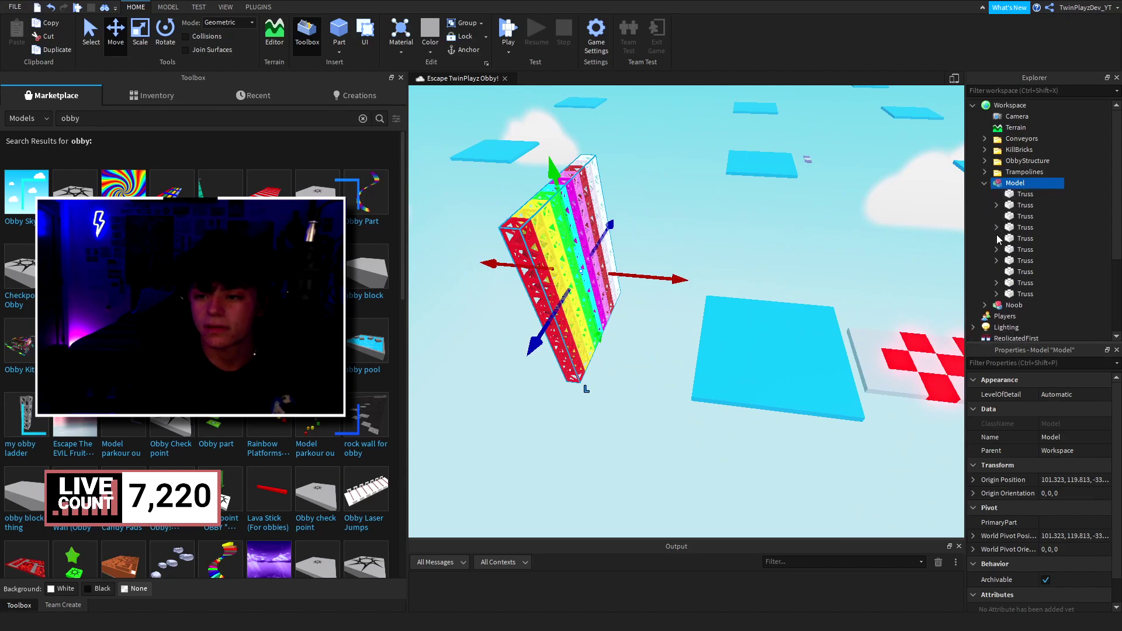
Anchor all the Truss parts inside the rainbow wall model and reselect the whole model
{"action": "left_click", "coordinate": [997, 260]}
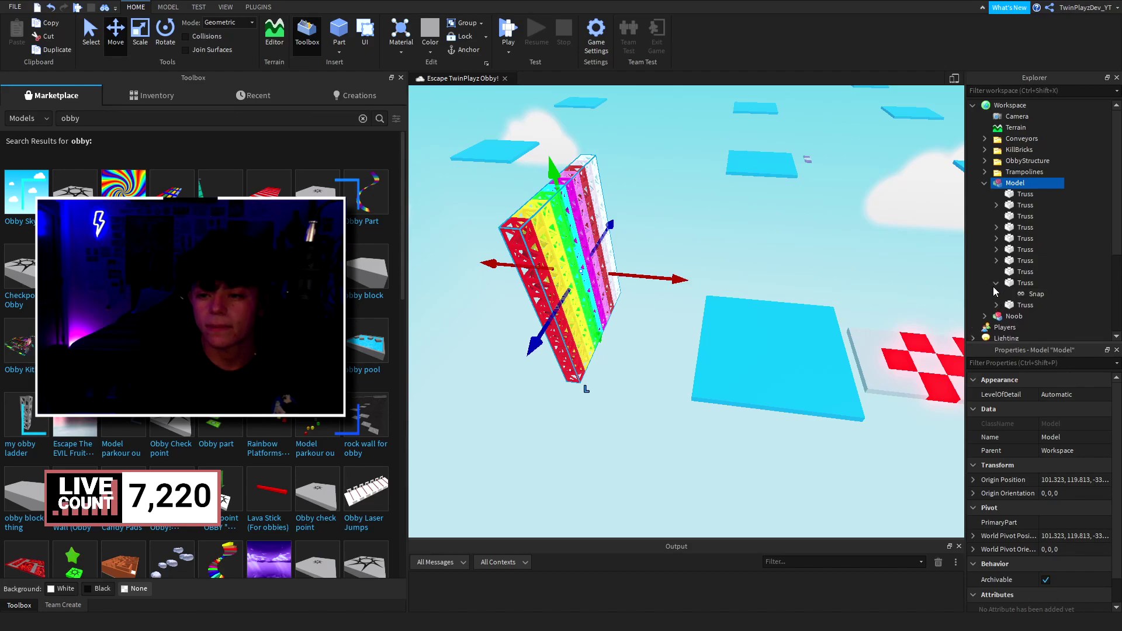
{"action": "left_click", "coordinate": [996, 299]}
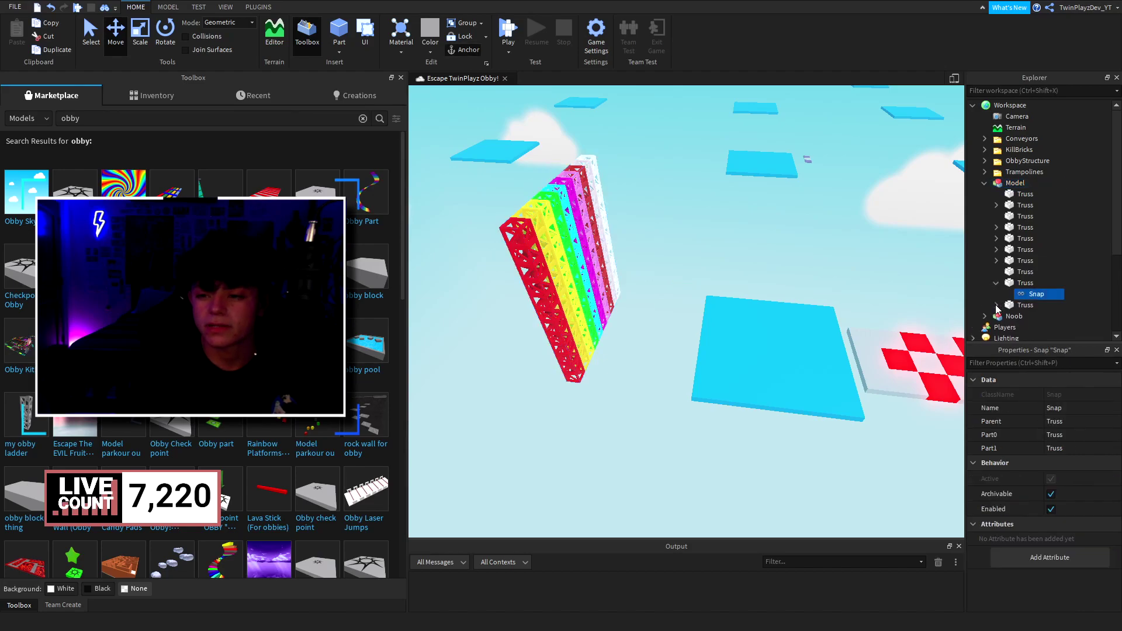
{"action": "left_click", "coordinate": [1022, 183]}
{"action": "left_click", "coordinate": [985, 183]}
{"action": "left_click_drag", "start_coordinate": [1079, 195], "coordinate": [1031, 287]}
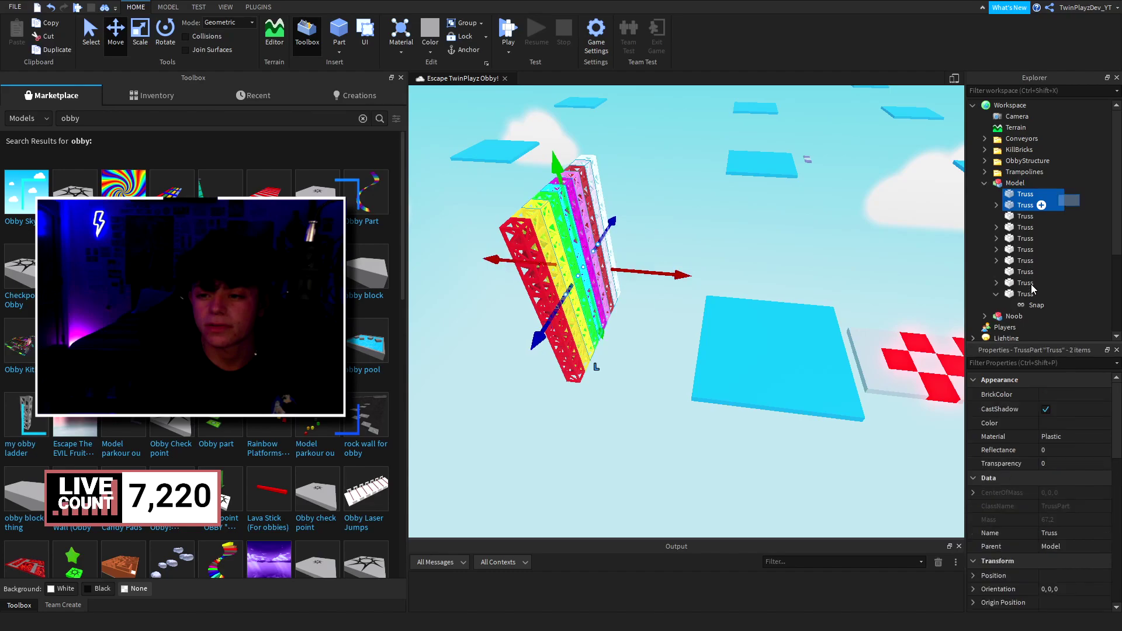
{"action": "scroll", "coordinate": [1085, 426], "scroll_direction": "down", "scroll_amount": 5}
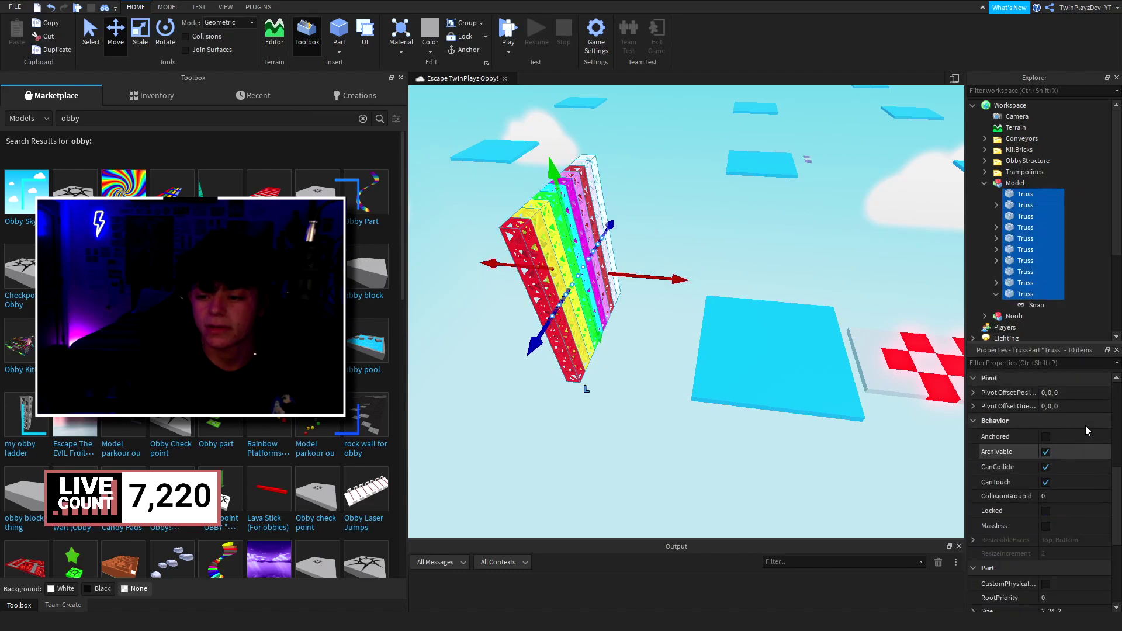
{"action": "left_click", "coordinate": [1104, 298]}
{"action": "left_click", "coordinate": [1010, 186]}
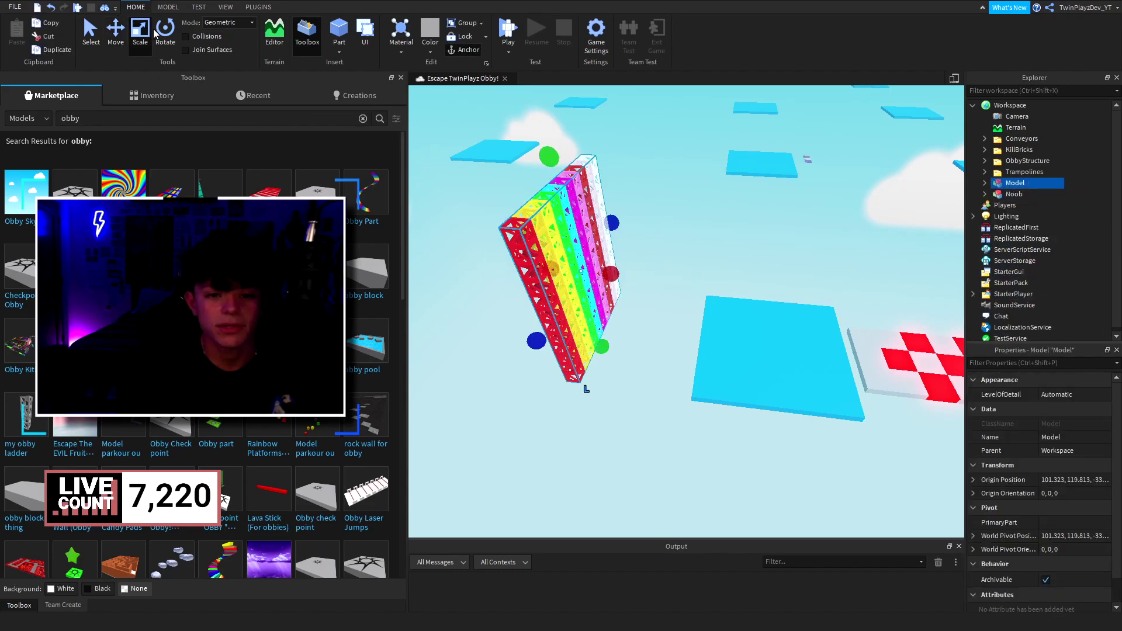
Tilt the truss wall to a Z orientation of -55 and lower it beside the blue platform's edge
{"action": "left_click_drag", "start_coordinate": [583, 205], "coordinate": [465, 187]}
{"action": "left_click_drag", "start_coordinate": [529, 255], "coordinate": [576, 316]}
{"action": "key", "text": "d"}
{"action": "right_click_drag", "start_coordinate": [574, 316], "coordinate": [574, 315]}
{"action": "left_click_drag", "start_coordinate": [662, 300], "coordinate": [685, 301]}
{"action": "key", "text": "a"}
{"action": "right_click_drag", "start_coordinate": [685, 301], "coordinate": [685, 302]}
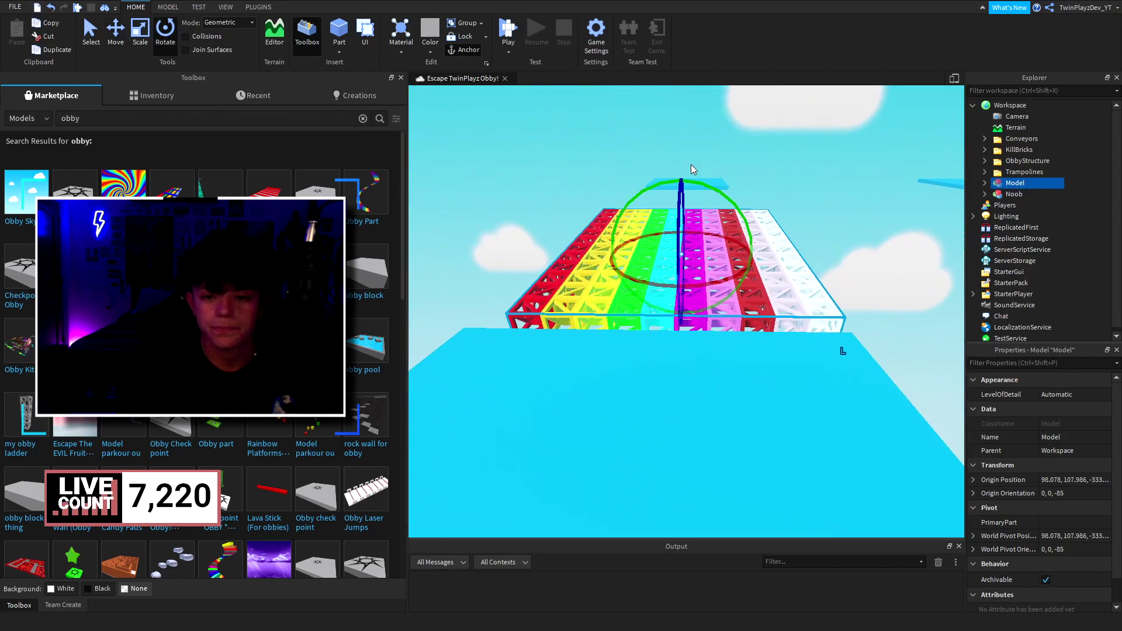
{"action": "left_click_drag", "start_coordinate": [679, 189], "coordinate": [667, 270]}
{"action": "key", "text": "a"}
{"action": "right_click_drag", "start_coordinate": [626, 217], "coordinate": [625, 218]}
{"action": "key", "text": "s"}
{"action": "key", "text": "d"}
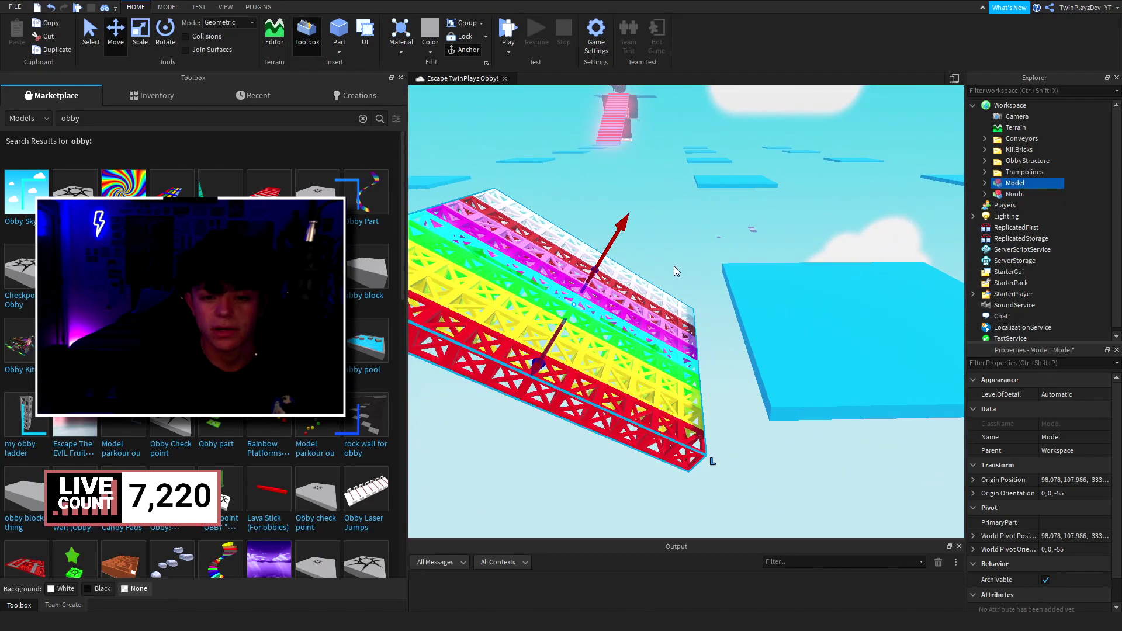
Adjust the tilted truss wall's position and place two duplicates of it further along the gap
{"action": "left_click_drag", "start_coordinate": [611, 239], "coordinate": [611, 226]}
{"action": "left_click_drag", "start_coordinate": [515, 234], "coordinate": [562, 258]}
{"action": "key", "text": "s"}
{"action": "key", "text": "a"}
{"action": "right_click_drag", "start_coordinate": [630, 232], "coordinate": [630, 231]}
{"action": "key", "text": "ctrl+d"}
{"action": "left_click_drag", "start_coordinate": [802, 243], "coordinate": [563, 255]}
{"action": "right_click_drag", "start_coordinate": [562, 255], "coordinate": [562, 254]}
{"action": "key", "text": "s"}
{"action": "key", "text": "ctrl+d"}
{"action": "left_click_drag", "start_coordinate": [736, 296], "coordinate": [658, 253]}
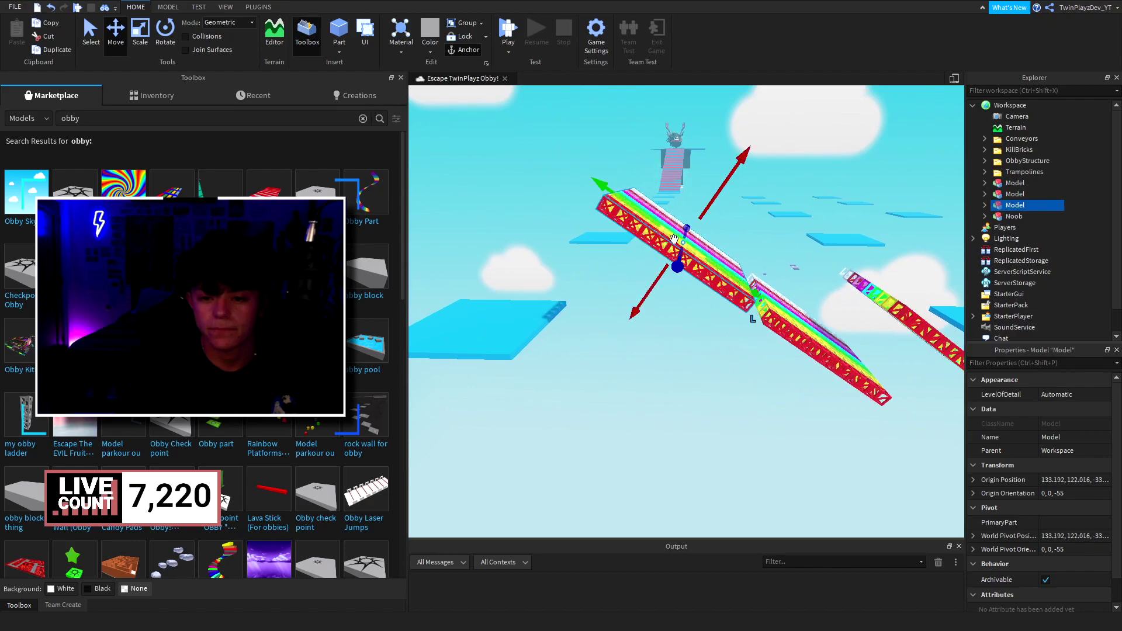
Rotate the third truss wall to a Z orientation of 65 and move it towards the second wall's upper end
{"action": "left_click_drag", "start_coordinate": [723, 190], "coordinate": [755, 416]}
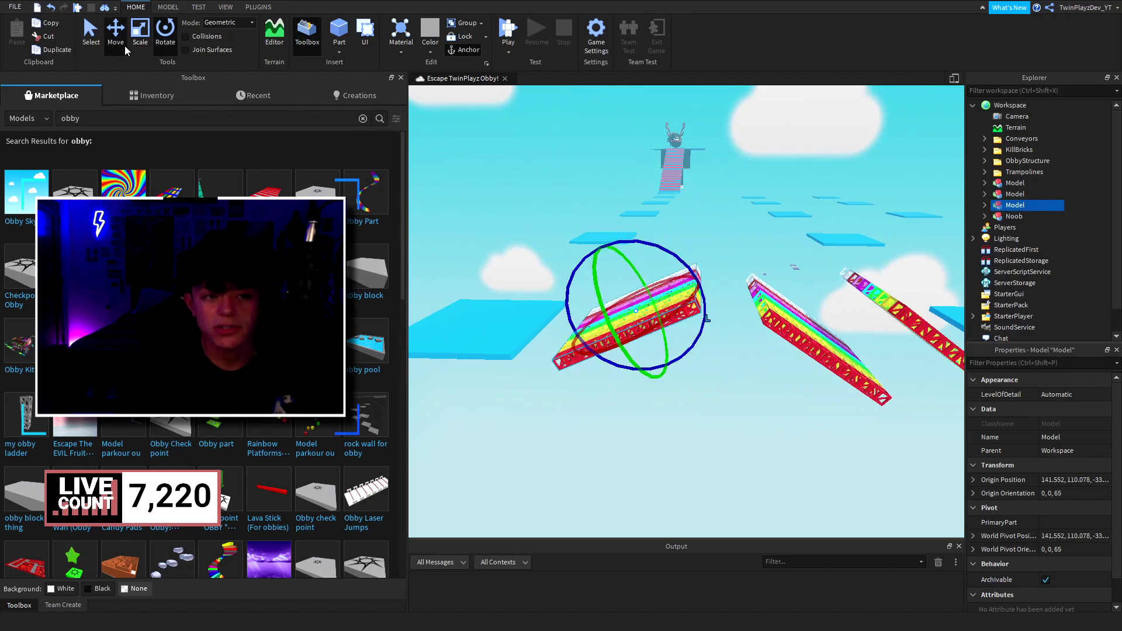
{"action": "left_click_drag", "start_coordinate": [624, 231], "coordinate": [647, 245]}
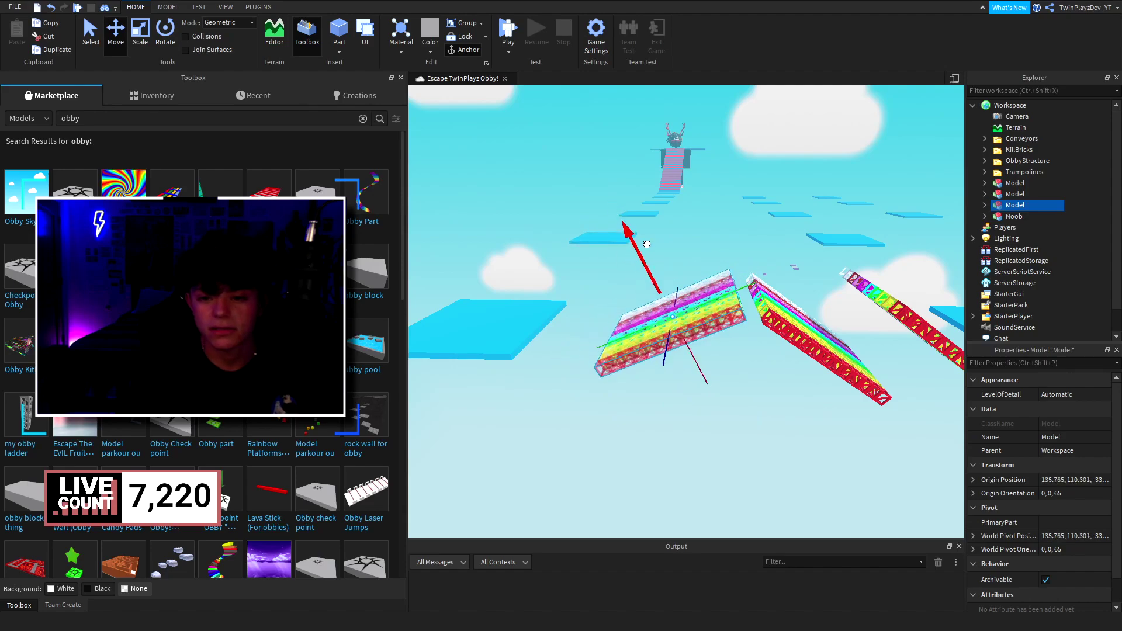
{"action": "mouse_move", "coordinate": [655, 254]}
{"action": "right_mouse_down"}
{"action": "mouse_move", "coordinate": [655, 277]}
{"action": "mouse_move", "coordinate": [661, 253]}
{"action": "right_mouse_up"}
{"action": "scroll", "coordinate": [661, 253], "scroll_direction": "up", "scroll_amount": 3}
Duplicate the third truss wall towards the far blue platform and rotate the copy to a Z orientation of 125
{"action": "key", "text": "ctrl+d"}
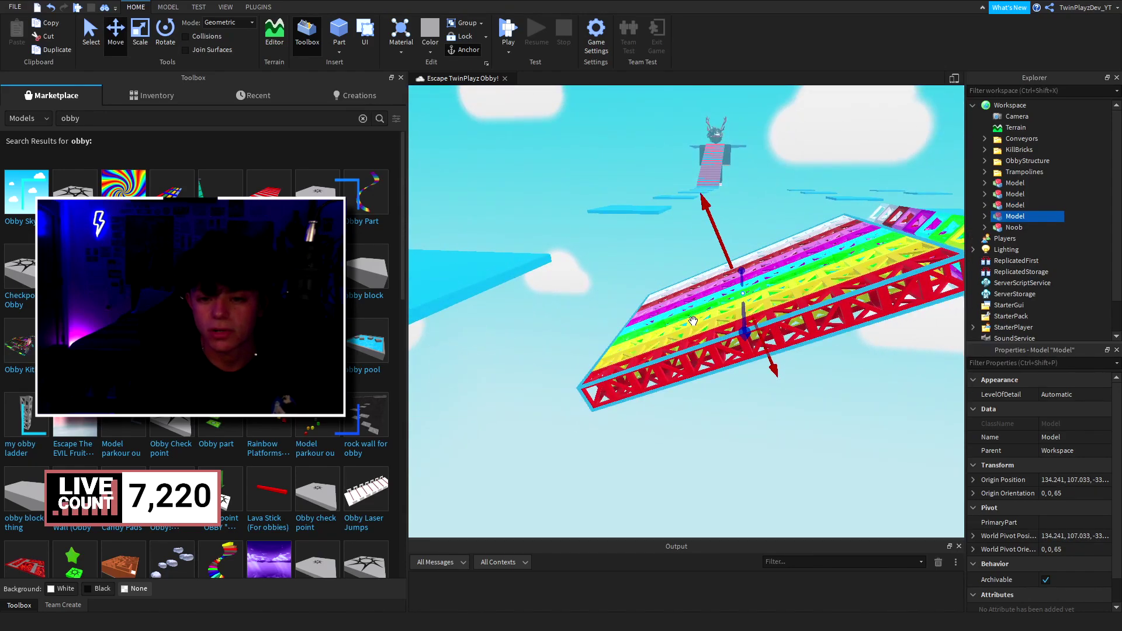
{"action": "left_click_drag", "start_coordinate": [685, 317], "coordinate": [545, 290]}
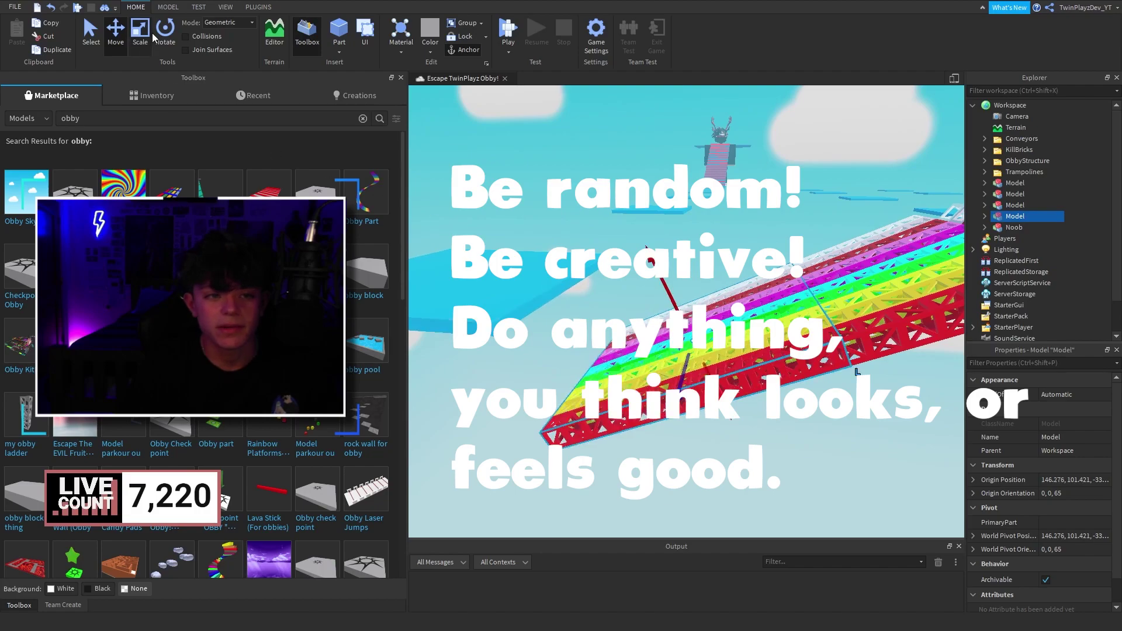
{"action": "left_click_drag", "start_coordinate": [773, 310], "coordinate": [763, 371]}
{"action": "left_click_drag", "start_coordinate": [763, 372], "coordinate": [748, 391]}
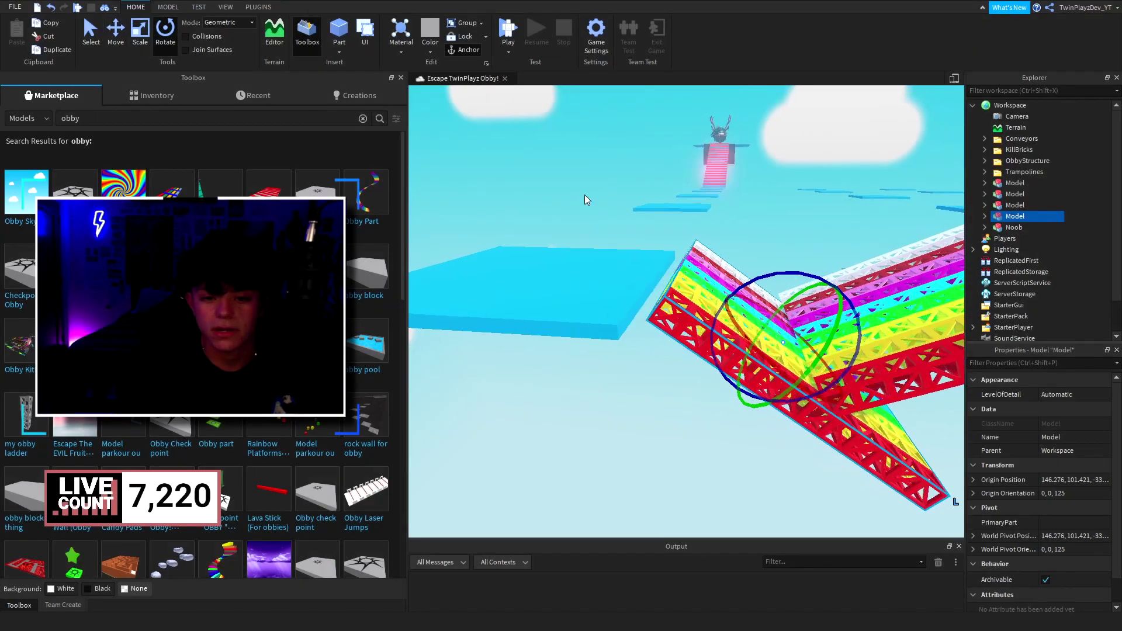
{"action": "key", "text": "a"}
{"action": "right_click_drag", "start_coordinate": [585, 195], "coordinate": [707, 399]}
{"action": "key", "text": "s"}
{"action": "left_click", "coordinate": [739, 354]}
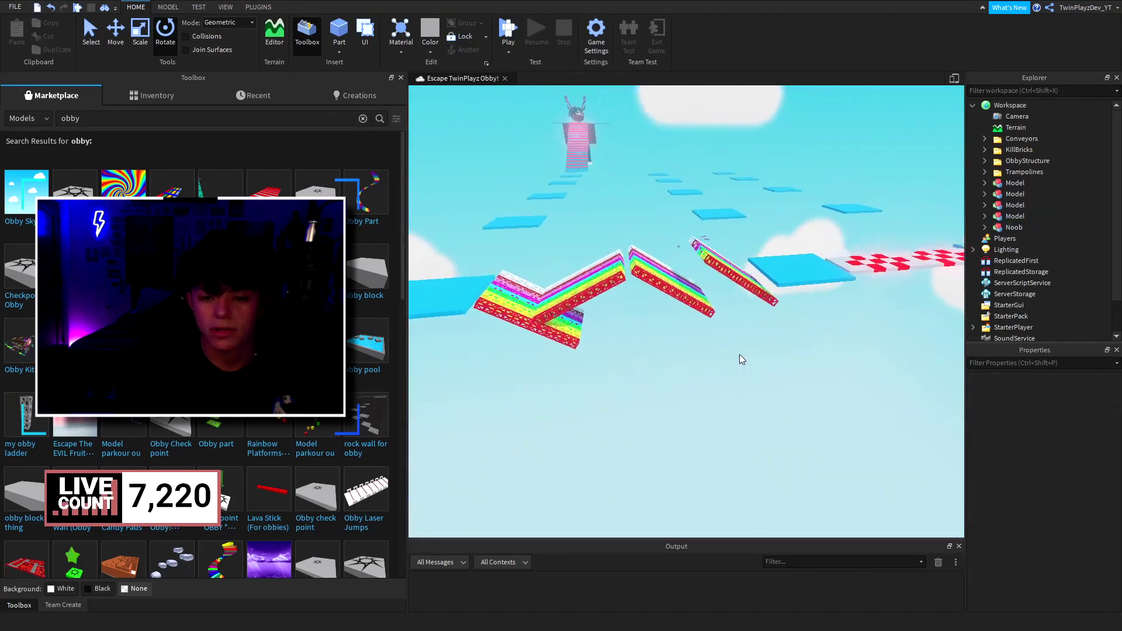
Reposition the steep third truss wall so it joins the low end of the fourth wall in a V shape
{"action": "key", "text": "w"}
{"action": "key", "text": "a"}
{"action": "left_click", "coordinate": [659, 271]}
{"action": "right_click_drag", "start_coordinate": [686, 255], "coordinate": [658, 228]}
{"action": "left_click_drag", "start_coordinate": [685, 255], "coordinate": [655, 246]}
{"action": "left_click_drag", "start_coordinate": [591, 266], "coordinate": [642, 304]}
{"action": "key", "text": "d"}
{"action": "left_click", "coordinate": [816, 379]}
{"action": "right_click_drag", "start_coordinate": [816, 379], "coordinate": [816, 379]}
{"action": "key", "text": "s"}
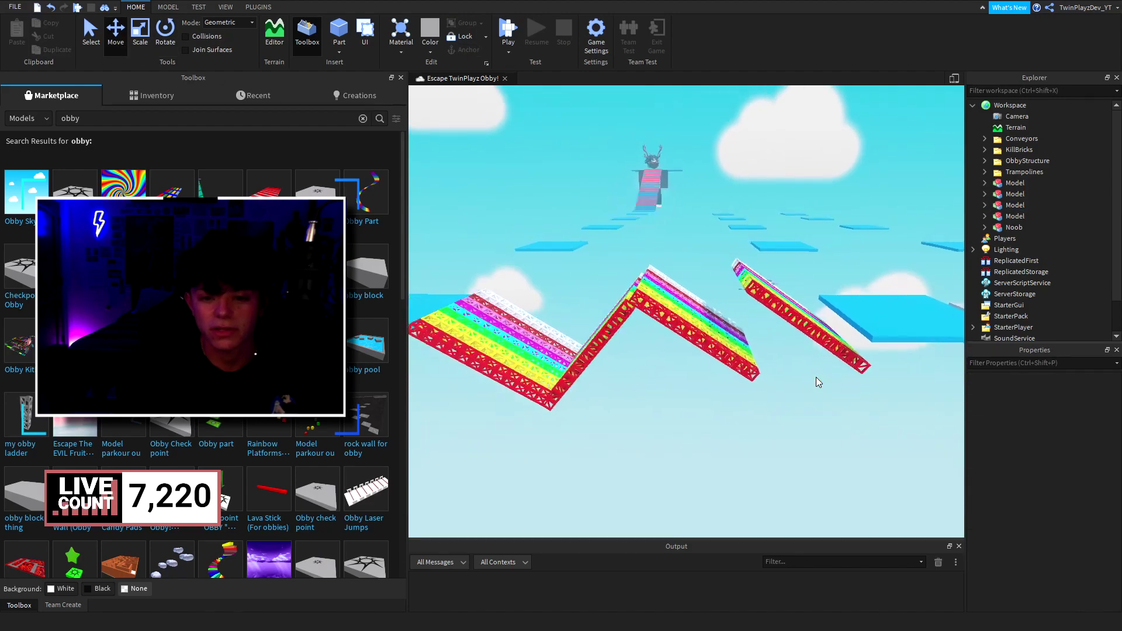
Move the second truss wall so its upper end meets the top of the third wall
{"action": "left_click", "coordinate": [655, 327]}
{"action": "scroll", "coordinate": [725, 237], "scroll_direction": "up", "scroll_amount": 3}
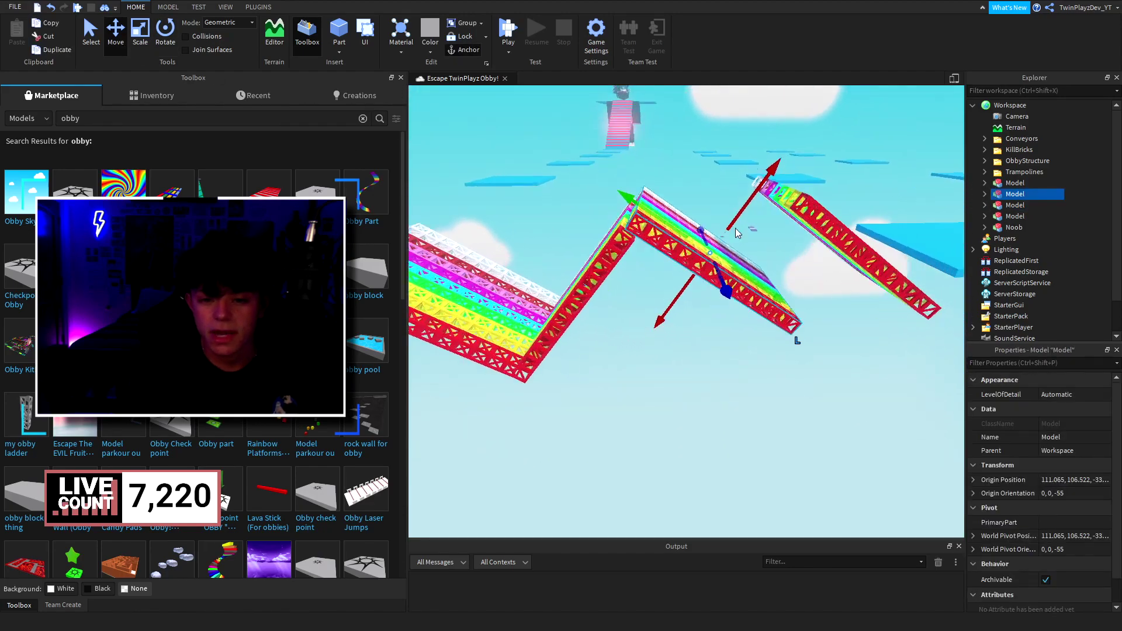
{"action": "key", "text": "w"}
{"action": "left_click_drag", "start_coordinate": [760, 174], "coordinate": [736, 201]}
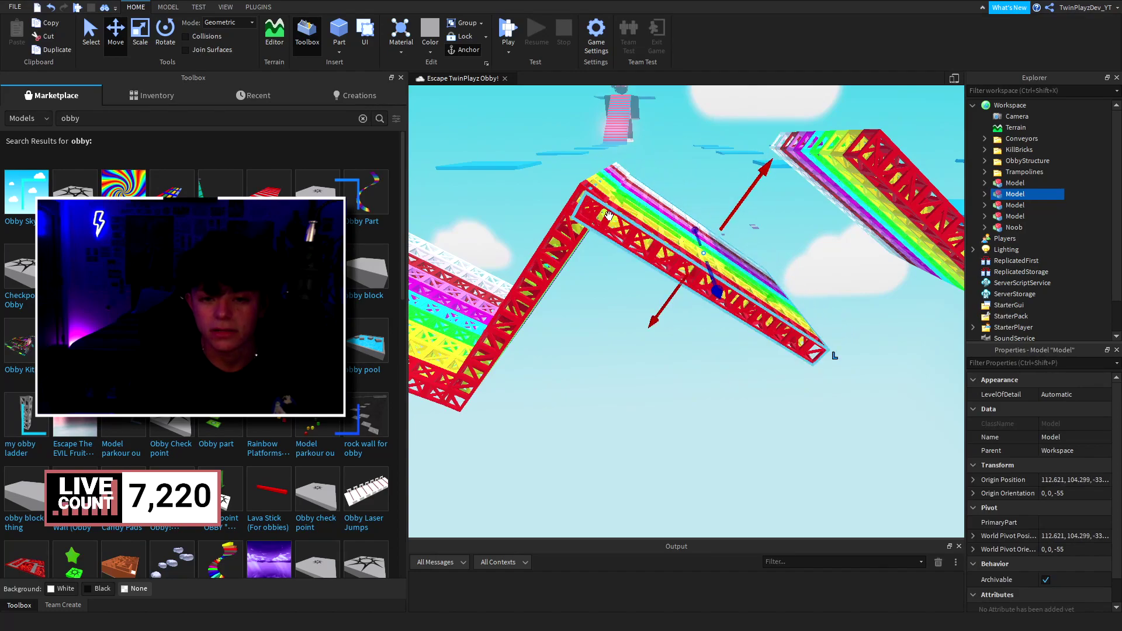
{"action": "left_click_drag", "start_coordinate": [618, 205], "coordinate": [764, 208]}
Rotate the first truss wall to a Z orientation of -135 and place it between the second wall and the blue platform
{"action": "key", "text": "d"}
{"action": "left_click", "coordinate": [764, 209]}
{"action": "key", "text": "s"}
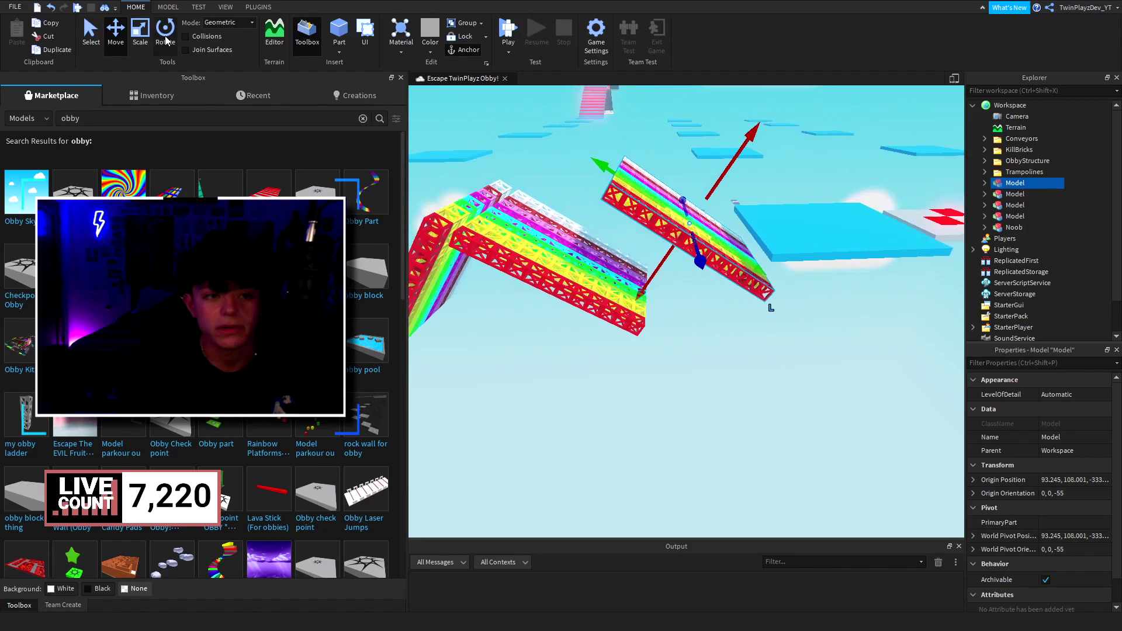
{"action": "left_click", "coordinate": [165, 30]}
{"action": "left_click_drag", "start_coordinate": [727, 163], "coordinate": [607, 153]}
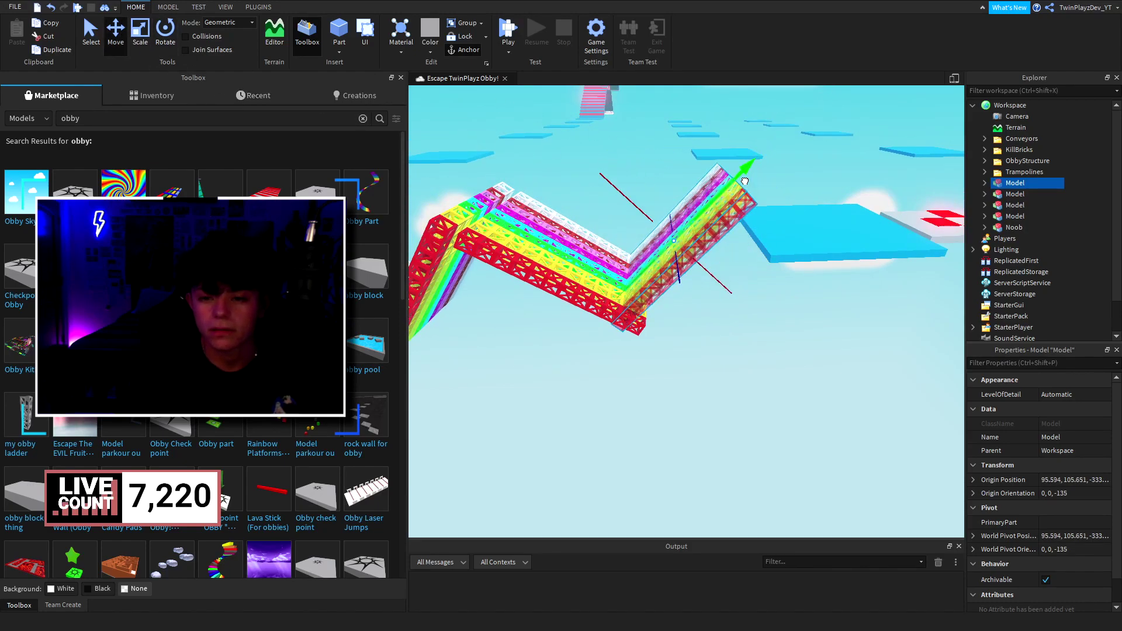
{"action": "left_click_drag", "start_coordinate": [633, 195], "coordinate": [743, 234]}
{"action": "right_click_drag", "start_coordinate": [753, 311], "coordinate": [719, 308]}
{"action": "key", "text": "w"}
{"action": "left_click", "coordinate": [753, 311]}
Look over the course from the rainbow truss zigzag to the checkered path and rainbow platforms
{"action": "key", "text": "s"}
{"action": "key", "text": "s"}
{"action": "key", "text": "d"}
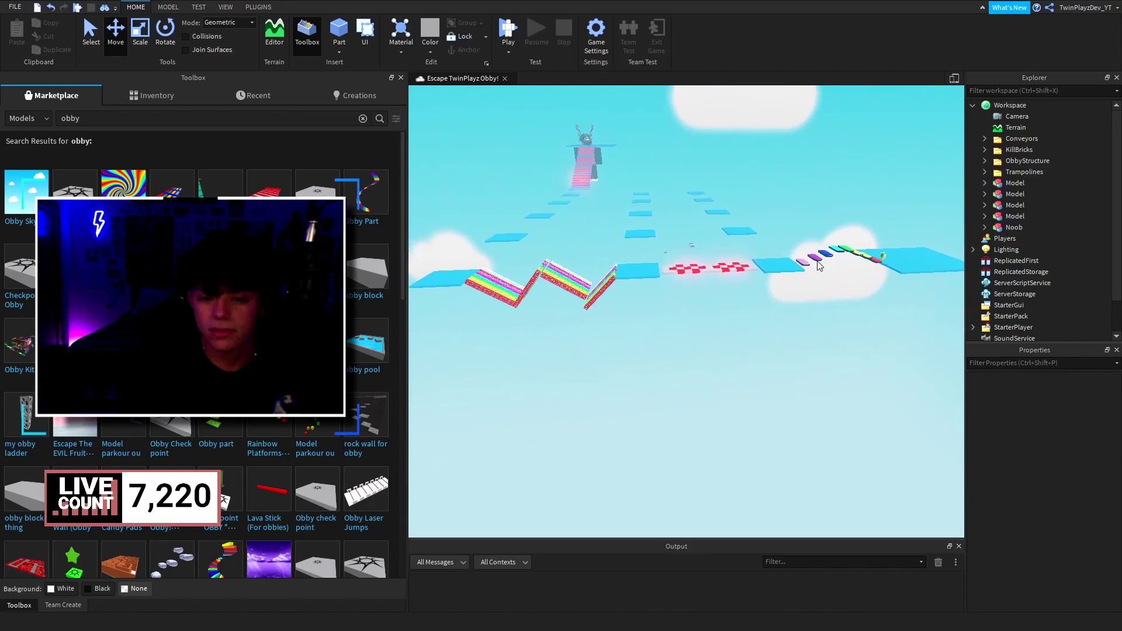
{"action": "key", "text": "d"}
{"action": "right_click_drag", "start_coordinate": [613, 296], "coordinate": [588, 281]}
{"action": "key", "text": "w"}
{"action": "key", "text": "a"}
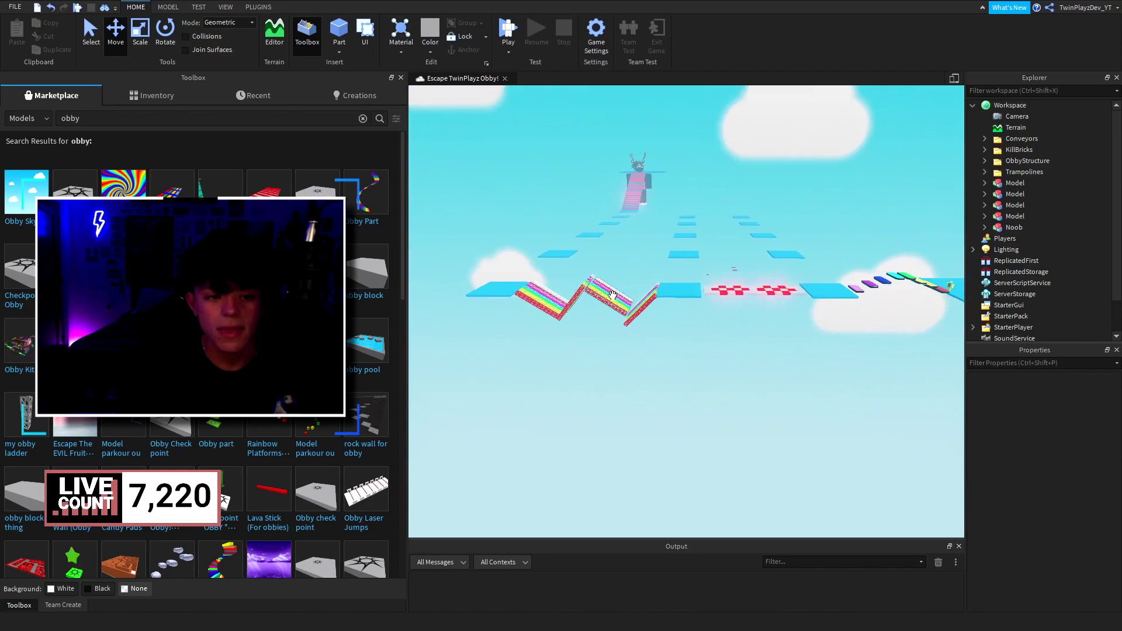
{"action": "key", "text": "d"}
{"action": "right_click_drag", "start_coordinate": [742, 374], "coordinate": [777, 369]}
{"action": "key", "text": "w"}
{"action": "right_click_drag", "start_coordinate": [736, 287], "coordinate": [725, 269]}
{"action": "key", "text": "d"}
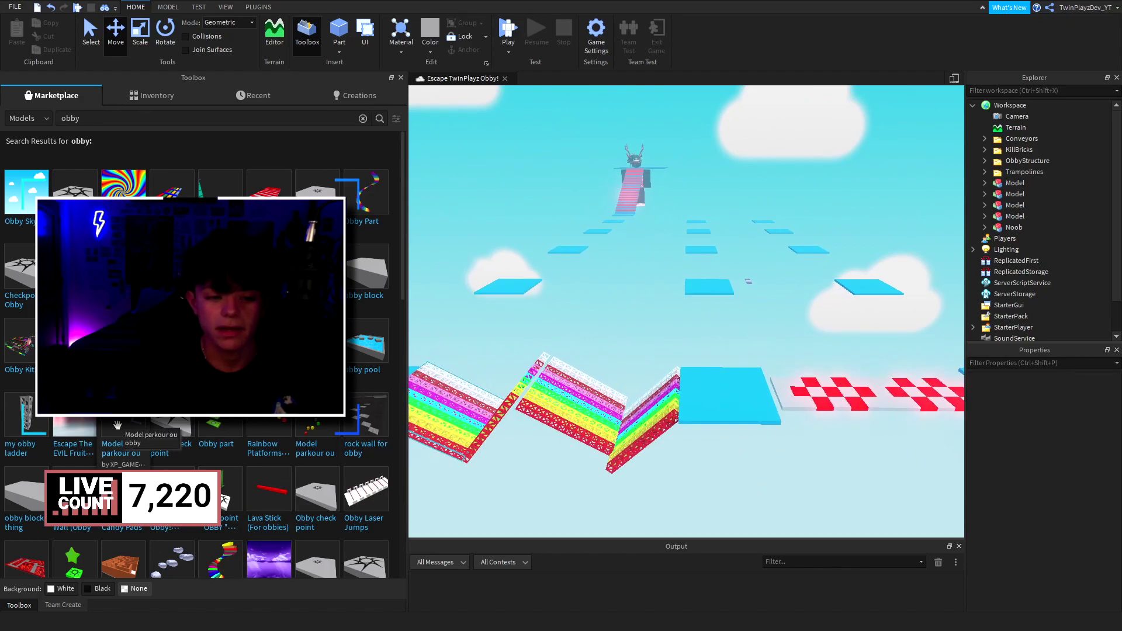
Try the marketplace parkour obby model in the open space beside the truss zigzag
{"action": "left_click_drag", "start_coordinate": [117, 447], "coordinate": [649, 304]}
{"action": "right_click_drag", "start_coordinate": [650, 304], "coordinate": [650, 304]}
{"action": "key", "text": "w"}
{"action": "left_click_drag", "start_coordinate": [712, 264], "coordinate": [578, 243]}
{"action": "key", "text": "a"}
{"action": "right_click_drag", "start_coordinate": [578, 243], "coordinate": [819, 238]}
{"action": "key", "text": "a"}
Move the four truss wall models into the ObbyStructure folder
{"action": "left_click", "coordinate": [1016, 216]}
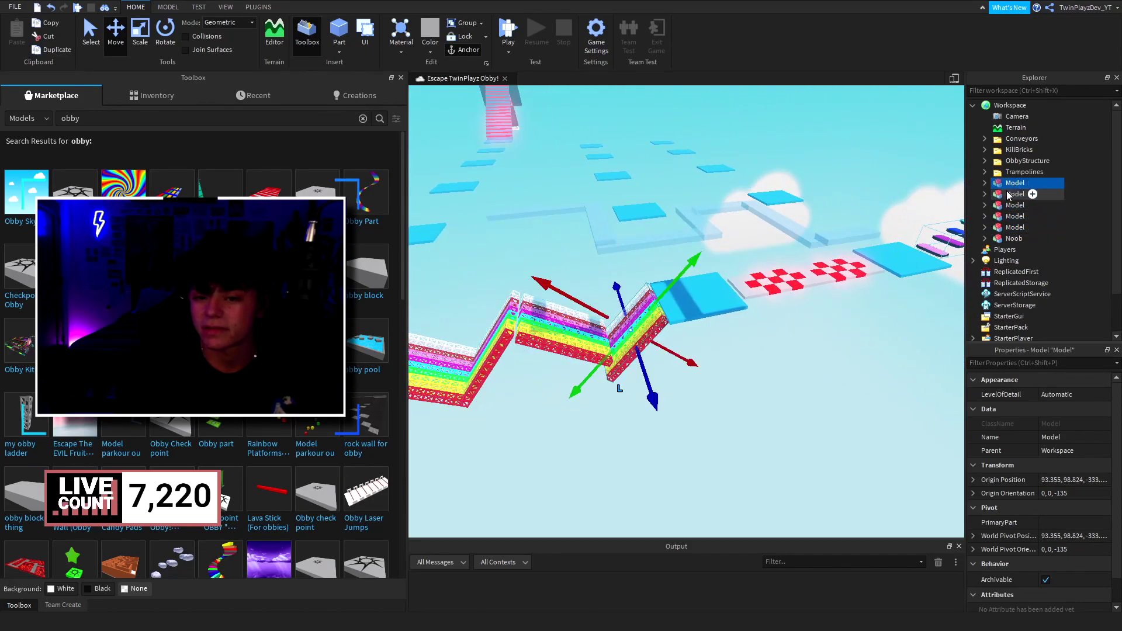
{"action": "left_click_drag", "start_coordinate": [1022, 218], "coordinate": [1020, 167]}
{"action": "left_click", "coordinate": [985, 161]}
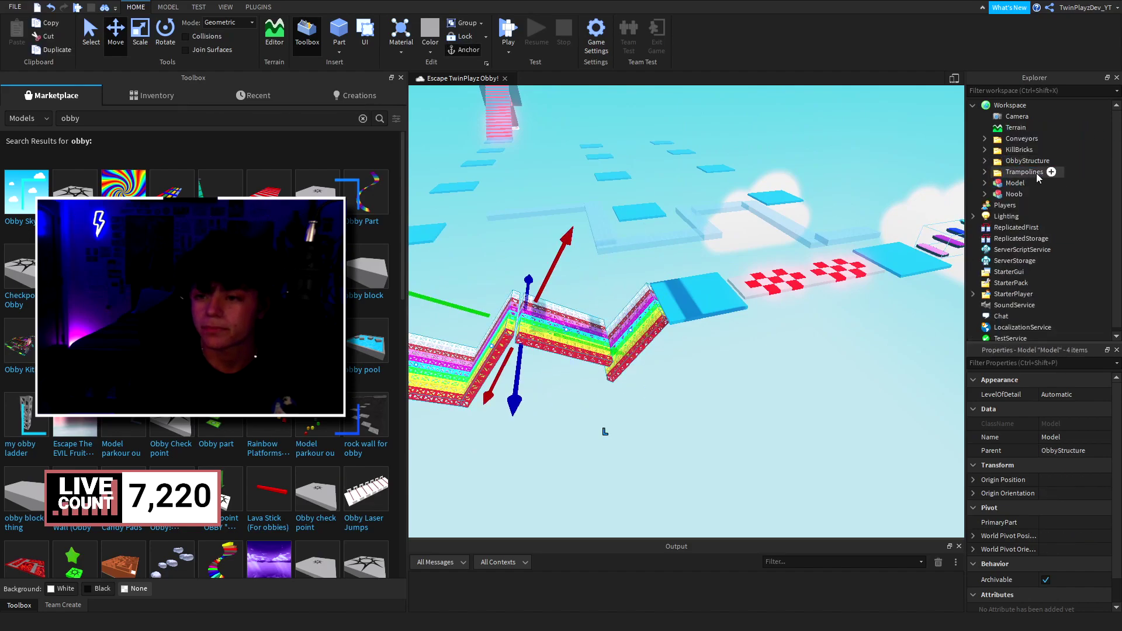
Delete the parkour obby model from the workspace
{"action": "left_click", "coordinate": [1016, 183]}
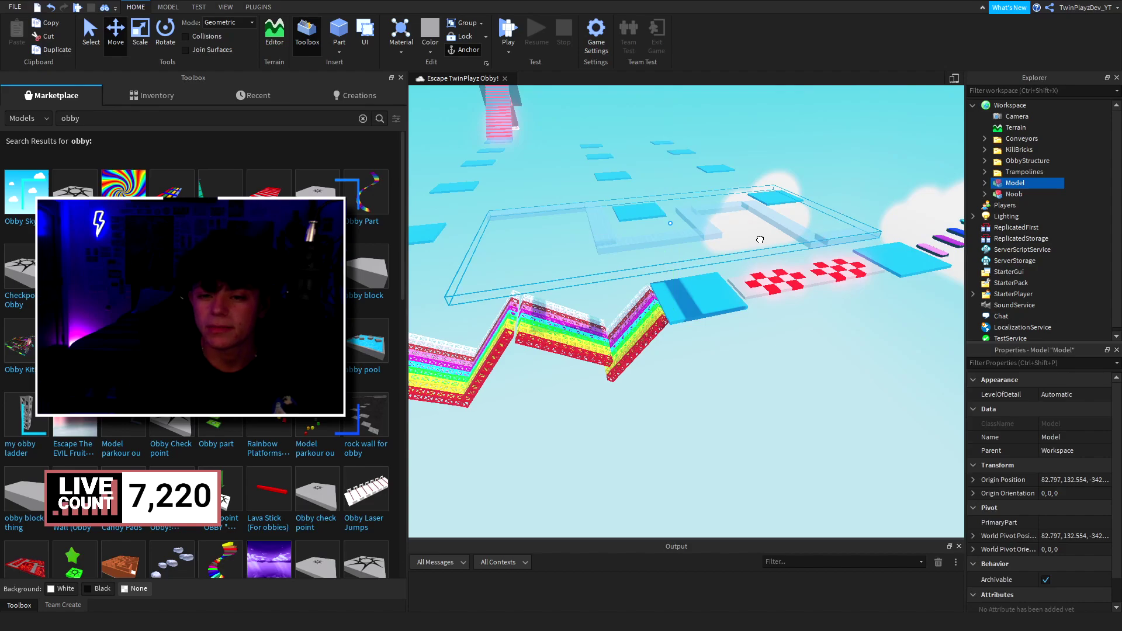
{"action": "key", "text": "Delete"}
{"action": "right_click_drag", "start_coordinate": [717, 222], "coordinate": [638, 316]}
{"action": "key", "text": "w"}
Insert an anchored part coloured Alder and place it just off the edge of the blue platform past the truss walls
{"action": "left_click", "coordinate": [62, 606]}
{"action": "key", "text": "w"}
{"action": "left_click", "coordinate": [339, 32]}
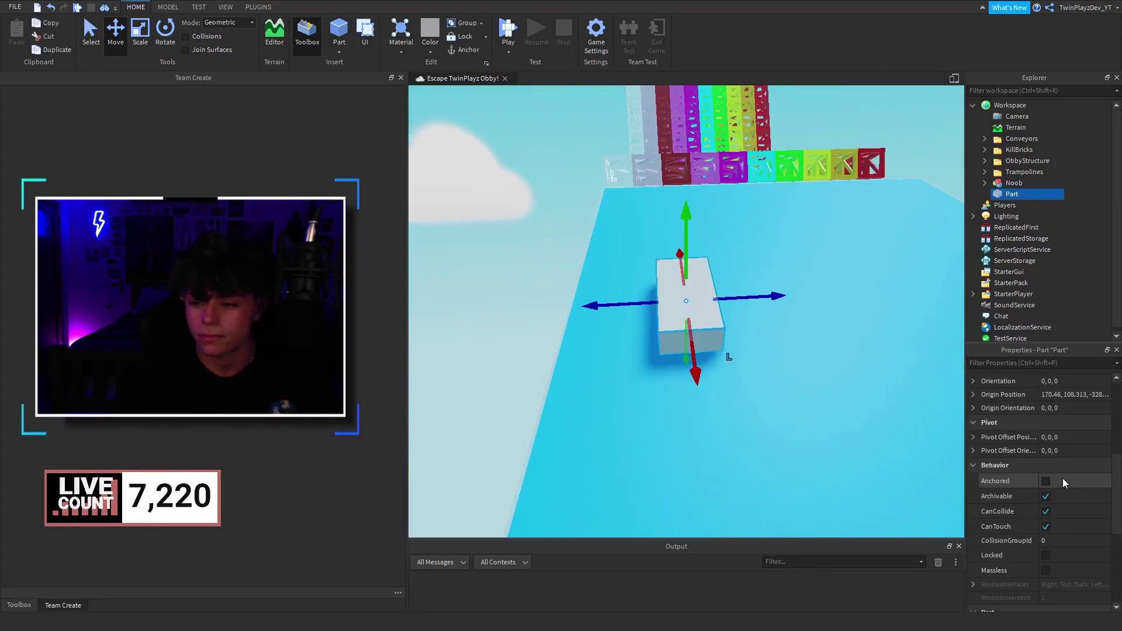
{"action": "left_click", "coordinate": [1046, 482]}
{"action": "scroll", "coordinate": [1062, 468], "scroll_direction": "up", "scroll_amount": 5}
{"action": "left_click", "coordinate": [1068, 396]}
{"action": "left_click", "coordinate": [1044, 483]}
{"action": "left_click_drag", "start_coordinate": [727, 328], "coordinate": [628, 332]}
{"action": "right_click_drag", "start_coordinate": [608, 319], "coordinate": [632, 301]}
{"action": "left_click_drag", "start_coordinate": [631, 300], "coordinate": [633, 337]}
{"action": "right_click_drag", "start_coordinate": [672, 327], "coordinate": [636, 321]}
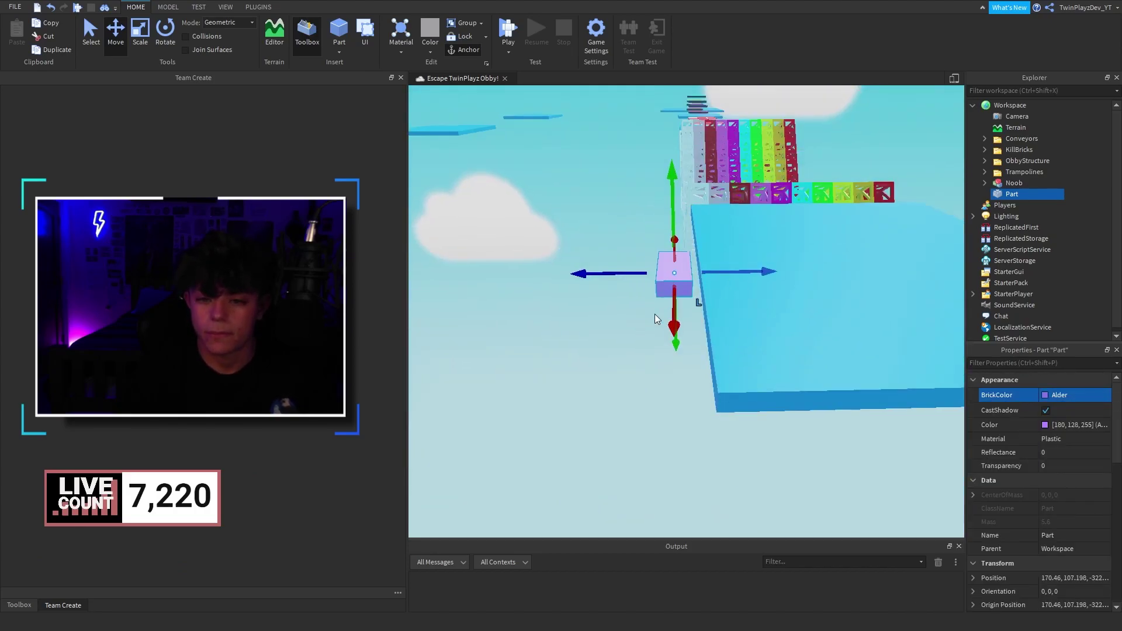
Duplicate the Alder block along the gap and colour the successive copies light blue, green and yellow
{"action": "left_click", "coordinate": [1068, 395]}
{"action": "left_click", "coordinate": [1015, 465]}
{"action": "key", "text": "ctrl+d"}
{"action": "key", "text": "a"}
{"action": "left_click_drag", "start_coordinate": [783, 273], "coordinate": [566, 274]}
{"action": "key", "text": "ctrl+d"}
{"action": "left_click", "coordinate": [1068, 396]}
{"action": "left_click", "coordinate": [960, 423]}
{"action": "left_click", "coordinate": [1068, 395]}
{"action": "left_click", "coordinate": [975, 506]}
Extend the row of blocks with two more spaced copies, coloured tan and Really red
{"action": "key", "text": "ctrl+d"}
{"action": "left_click_drag", "start_coordinate": [646, 276], "coordinate": [550, 277]}
{"action": "left_click", "coordinate": [1068, 395]}
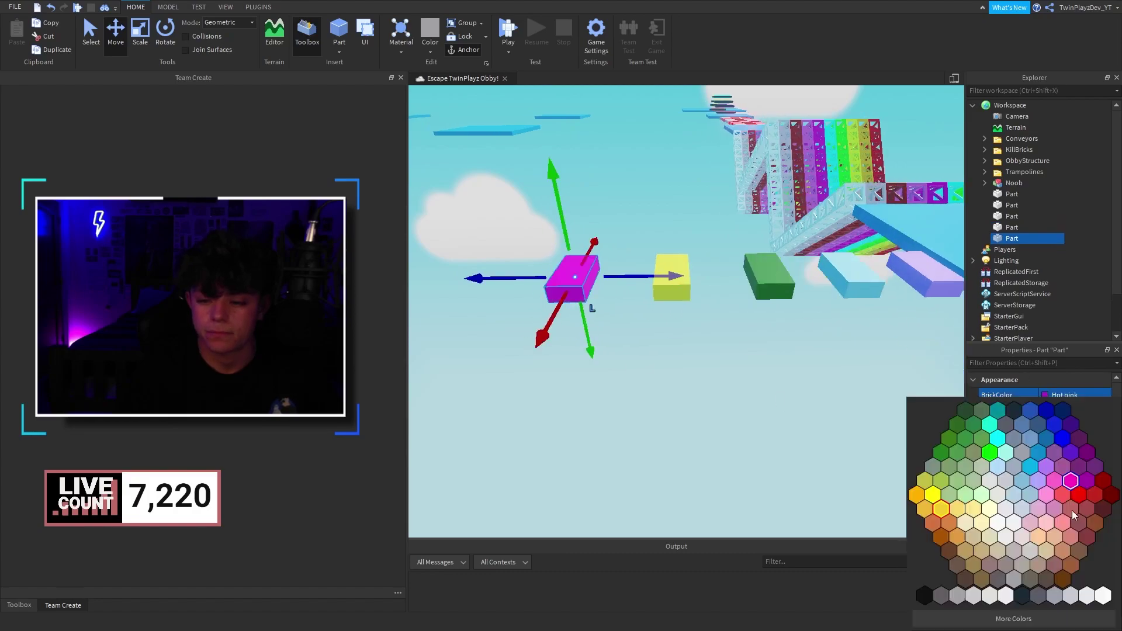
{"action": "left_click", "coordinate": [1000, 533]}
{"action": "key", "text": "ctrl+d"}
{"action": "left_click", "coordinate": [1068, 396]}
{"action": "left_click", "coordinate": [1047, 549]}
{"action": "scroll", "coordinate": [754, 258], "scroll_direction": "down", "scroll_amount": 4}
{"action": "key", "text": "ctrl+d"}
{"action": "left_click_drag", "start_coordinate": [777, 254], "coordinate": [739, 255]}
{"action": "left_click", "coordinate": [1075, 395]}
{"action": "left_click", "coordinate": [1095, 507]}
Add a pink block and a white block to the row beyond the red one
{"action": "key", "text": "ctrl+d"}
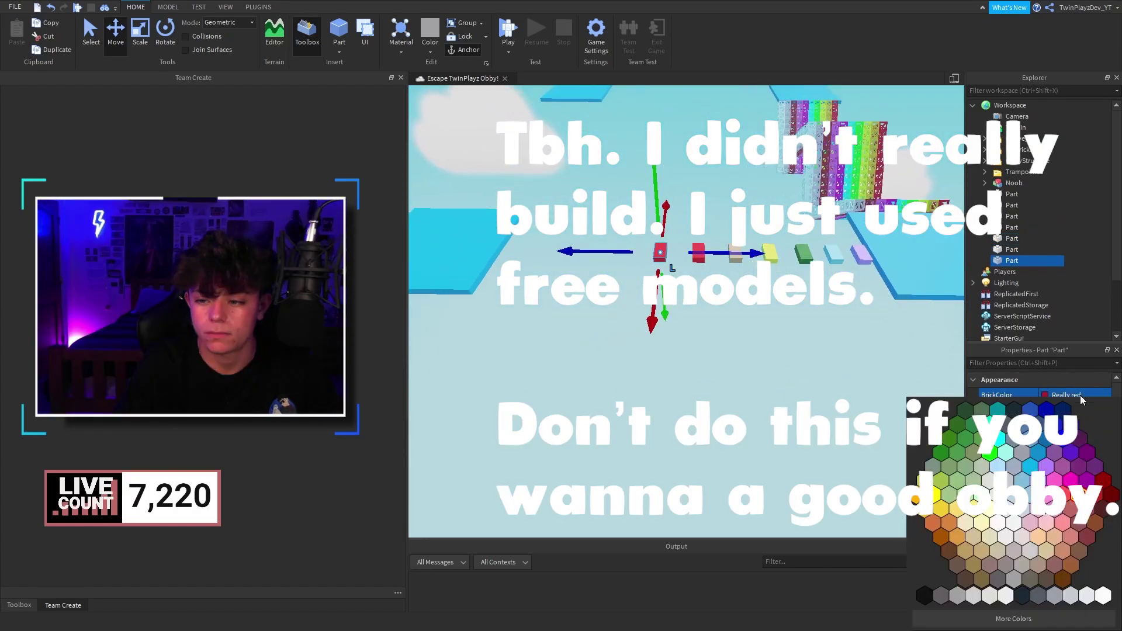
{"action": "left_click", "coordinate": [604, 252]}
{"action": "scroll", "coordinate": [608, 253], "scroll_direction": "up", "scroll_amount": 3}
{"action": "left_click_drag", "start_coordinate": [666, 242], "coordinate": [717, 240]}
{"action": "left_click", "coordinate": [1068, 395]}
{"action": "left_click", "coordinate": [1014, 523]}
Continue the row to the next blue platform with copies coloured cyan, blue and Deep orange
{"action": "key", "text": "ctrl+d"}
{"action": "left_click_drag", "start_coordinate": [792, 237], "coordinate": [611, 264]}
{"action": "left_click", "coordinate": [1068, 396]}
{"action": "left_click", "coordinate": [999, 438]}
{"action": "key", "text": "ctrl+d"}
{"action": "left_click", "coordinate": [1068, 395]}
{"action": "left_click", "coordinate": [1063, 439]}
{"action": "left_click", "coordinate": [772, 252]}
{"action": "key", "text": "ctrl+d"}
{"action": "left_click", "coordinate": [1068, 395]}
{"action": "left_click", "coordinate": [983, 549]}
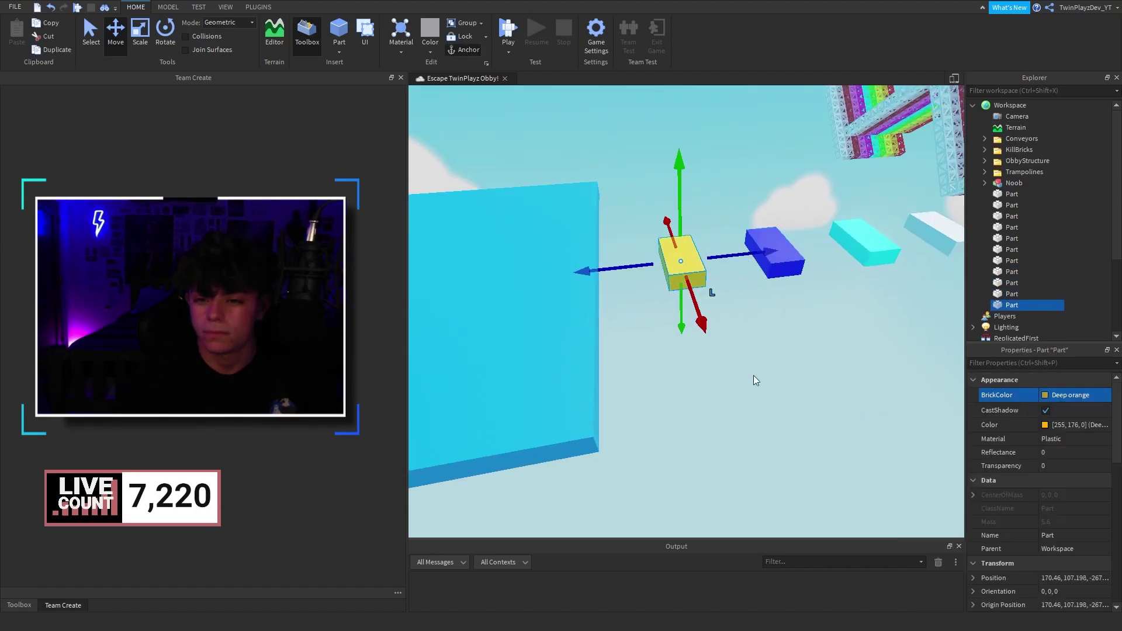
{"action": "left_click", "coordinate": [847, 427]}
Look over the row of coloured blocks and the blue platform at its far end
{"action": "scroll", "coordinate": [703, 334], "scroll_direction": "down", "scroll_amount": 6}
{"action": "scroll", "coordinate": [702, 316], "scroll_direction": "up", "scroll_amount": 2}
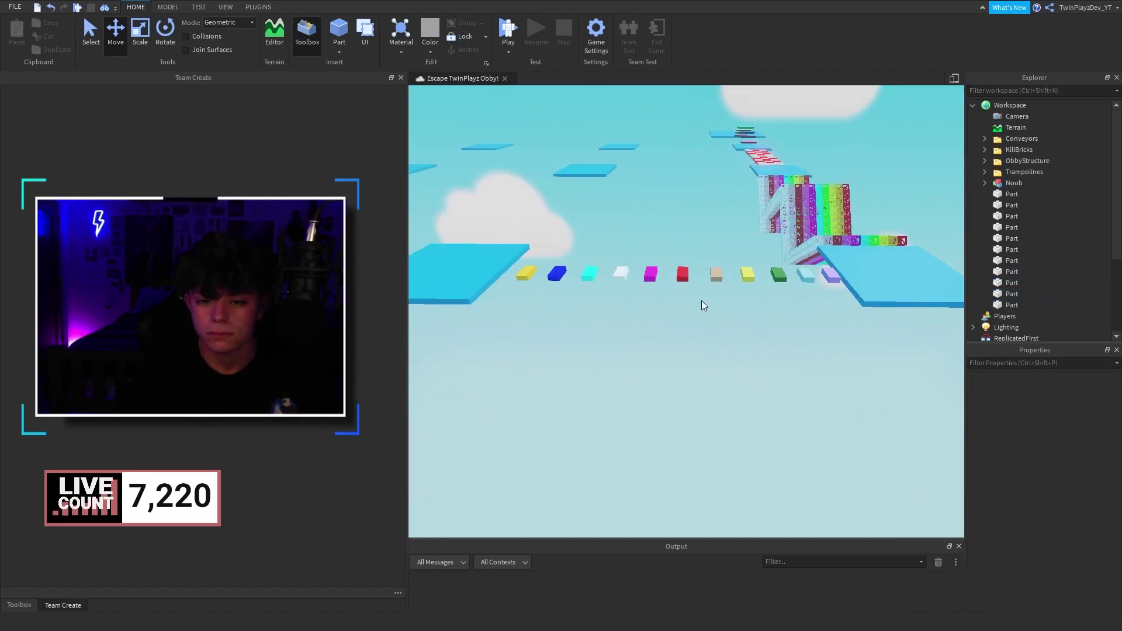
{"action": "scroll", "coordinate": [842, 277], "scroll_direction": "up", "scroll_amount": 4}
{"action": "left_click", "coordinate": [736, 260]}
{"action": "left_click", "coordinate": [728, 354]}
{"action": "scroll", "coordinate": [728, 355], "scroll_direction": "down", "scroll_amount": 6}
{"action": "key", "text": "a"}
{"action": "right_click_drag", "start_coordinate": [728, 355], "coordinate": [702, 353]}
{"action": "scroll", "coordinate": [729, 353], "scroll_direction": "up", "scroll_amount": 5}
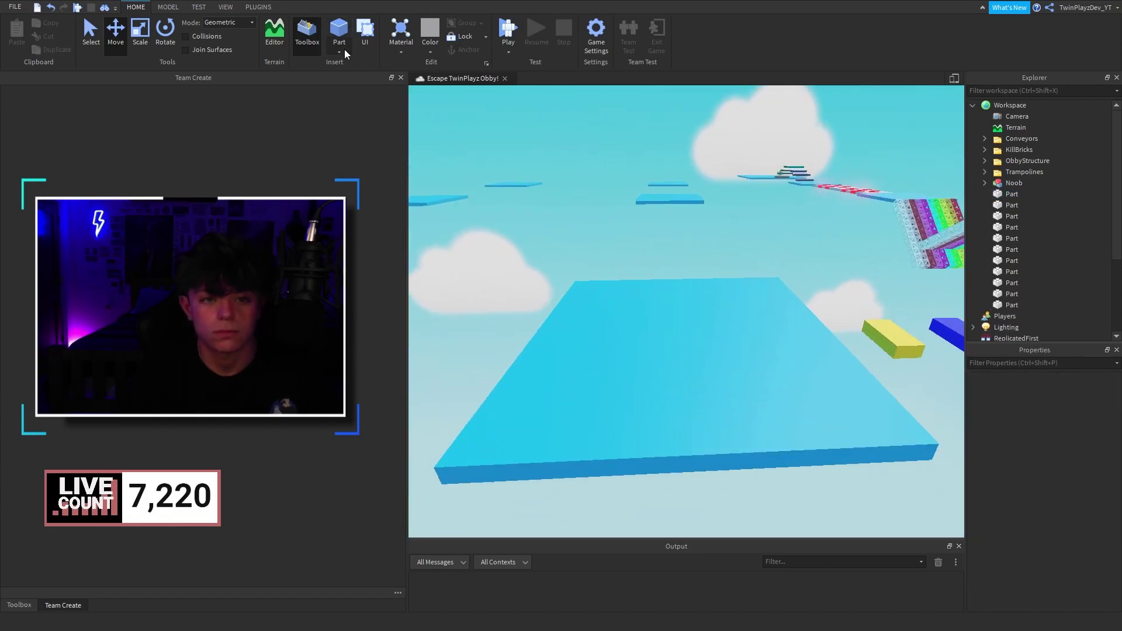
Insert a sphere part at the blue platform's far edge, coloured Really red with the ForceField material
{"action": "left_click", "coordinate": [341, 52]}
{"action": "left_click", "coordinate": [345, 79]}
{"action": "mouse_move", "coordinate": [686, 311]}
{"action": "right_mouse_down"}
{"action": "mouse_move", "coordinate": [749, 318]}
{"action": "mouse_move", "coordinate": [639, 323]}
{"action": "mouse_move", "coordinate": [790, 409]}
{"action": "mouse_move", "coordinate": [701, 328]}
{"action": "right_mouse_up"}
{"action": "left_click", "coordinate": [1055, 439]}
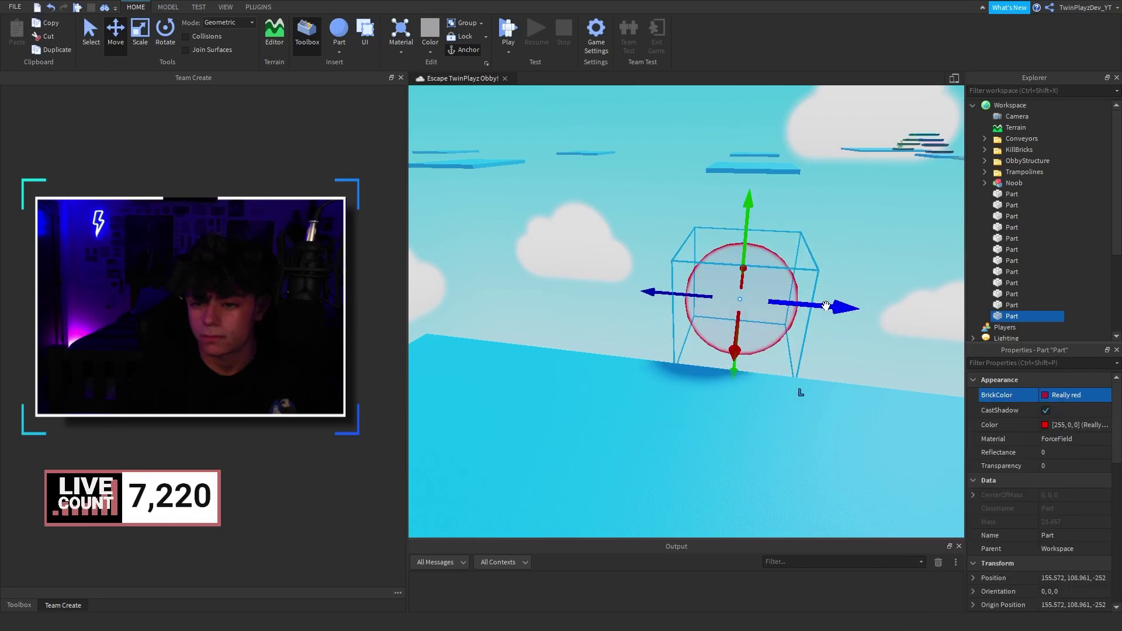
Extend the jump path with two spaced sphere copies, coloured blue and green
{"action": "right_click_drag", "start_coordinate": [797, 388], "coordinate": [755, 273]}
{"action": "left_click", "coordinate": [1064, 396]}
{"action": "left_click", "coordinate": [1056, 438]}
{"action": "right_click_drag", "start_coordinate": [697, 343], "coordinate": [698, 404]}
{"action": "key", "text": "ctrl+d"}
{"action": "left_click_drag", "start_coordinate": [798, 272], "coordinate": [727, 272]}
{"action": "left_click", "coordinate": [1064, 396]}
{"action": "left_click", "coordinate": [987, 454]}
{"action": "right_click_drag", "start_coordinate": [784, 274], "coordinate": [832, 241]}
{"action": "left_click", "coordinate": [704, 264]}
{"action": "left_click", "coordinate": [817, 341]}
{"action": "left_click", "coordinate": [744, 272]}
Duplicate the red, blue and green spheres together, rotate the copies and place them farther along the path
{"action": "scroll", "coordinate": [743, 272], "scroll_direction": "down", "scroll_amount": 2}
{"action": "right_click_drag", "start_coordinate": [743, 272], "coordinate": [721, 366]}
{"action": "left_click", "coordinate": [793, 301]}
{"action": "left_click", "coordinate": [737, 321], "text": "ctrl"}
{"action": "left_click", "coordinate": [627, 325], "text": "ctrl"}
{"action": "key", "text": "ctrl+d"}
{"action": "key", "text": "ctrl+r"}
{"action": "left_click_drag", "start_coordinate": [714, 325], "coordinate": [734, 312]}
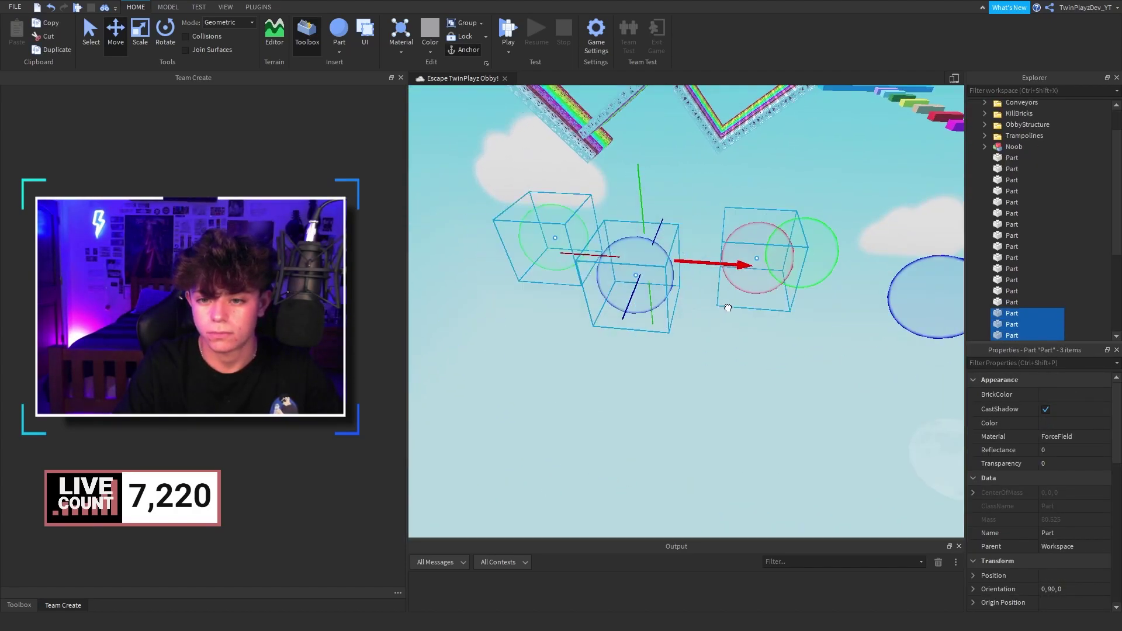
{"action": "left_click", "coordinate": [820, 354]}
Give each of the three copied spheres its own new BrickColor
{"action": "left_click", "coordinate": [682, 308]}
{"action": "left_click", "coordinate": [1064, 395]}
{"action": "left_click", "coordinate": [1077, 470]}
{"action": "left_click", "coordinate": [611, 289]}
{"action": "left_click", "coordinate": [1044, 396]}
{"action": "left_click", "coordinate": [1013, 496]}
{"action": "left_click", "coordinate": [521, 301]}
{"action": "left_click", "coordinate": [1064, 396]}
{"action": "left_click", "coordinate": [1016, 503]}
Extend the sphere path to the next blue platform with another rotated set of spheres
{"action": "left_click", "coordinate": [707, 394]}
{"action": "right_click_drag", "start_coordinate": [707, 394], "coordinate": [752, 380]}
{"action": "left_click_drag", "start_coordinate": [752, 380], "coordinate": [621, 251]}
{"action": "right_click_drag", "start_coordinate": [621, 252], "coordinate": [743, 268]}
{"action": "right_click_drag", "start_coordinate": [837, 287], "coordinate": [745, 238]}
{"action": "key", "text": "ctrl+r"}
{"action": "key", "text": "ctrl+r"}
{"action": "key", "text": "ctrl+r"}
{"action": "left_click", "coordinate": [703, 260]}
{"action": "right_click_drag", "start_coordinate": [696, 266], "coordinate": [858, 237]}
Group the loose block and sphere parts and file them with the other obby pieces in the Explorer
{"action": "left_click_drag", "start_coordinate": [1078, 101], "coordinate": [1045, 218]}
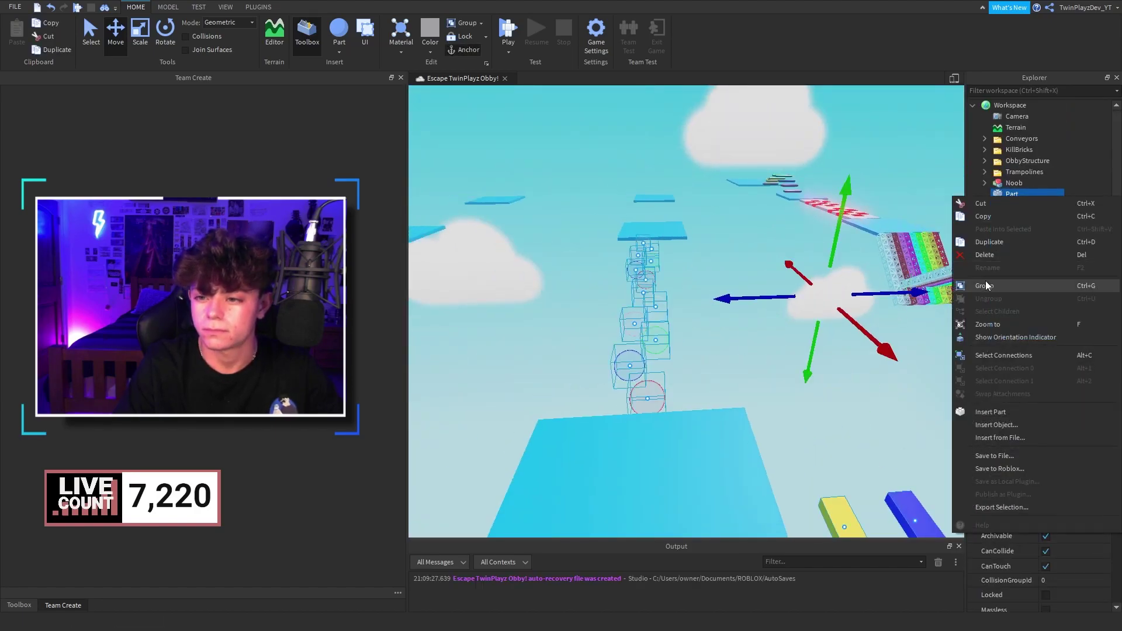
{"action": "left_click", "coordinate": [986, 285]}
{"action": "right_click_drag", "start_coordinate": [830, 245], "coordinate": [854, 255]}
{"action": "scroll", "coordinate": [855, 254], "scroll_direction": "down", "scroll_amount": 2}
{"action": "left_click_drag", "start_coordinate": [1010, 183], "coordinate": [1049, 187]}
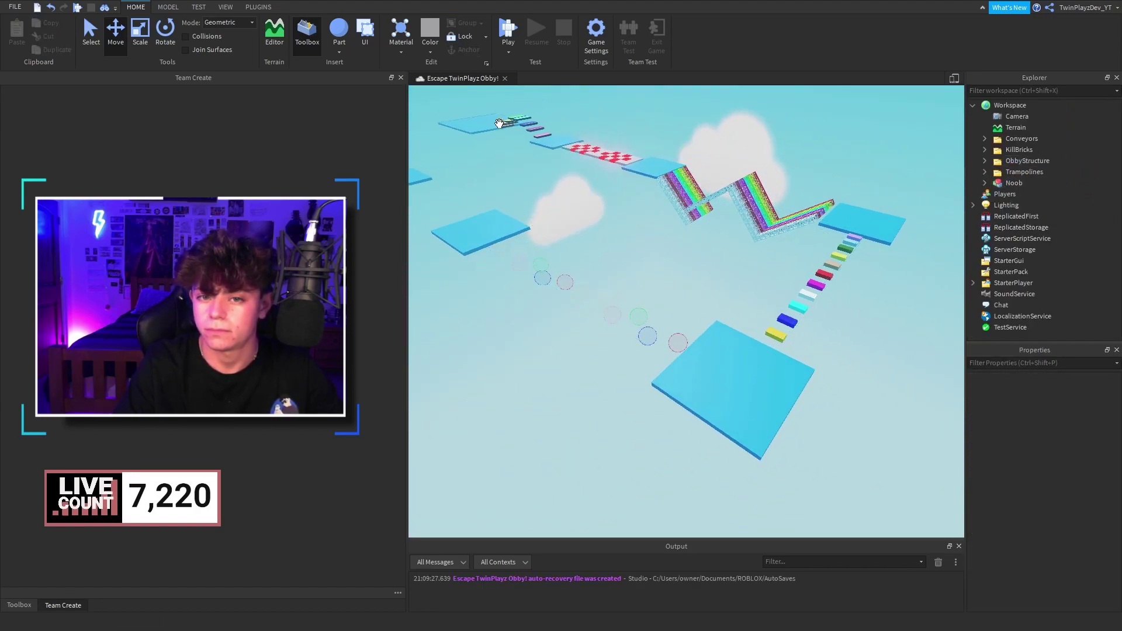
Move the Noob model onto the blue platform at the end of the sphere jumps
{"action": "left_click", "coordinate": [499, 123]}
{"action": "key", "text": "f"}
{"action": "left_click_drag", "start_coordinate": [619, 311], "coordinate": [645, 277]}
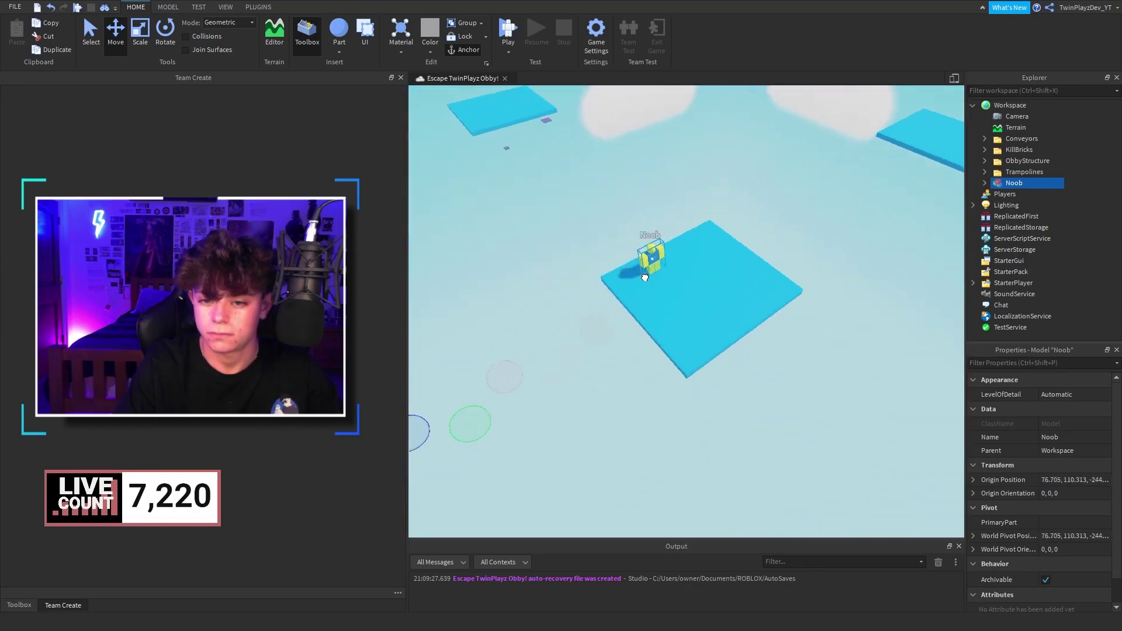
{"action": "right_click_drag", "start_coordinate": [645, 277], "coordinate": [644, 277]}
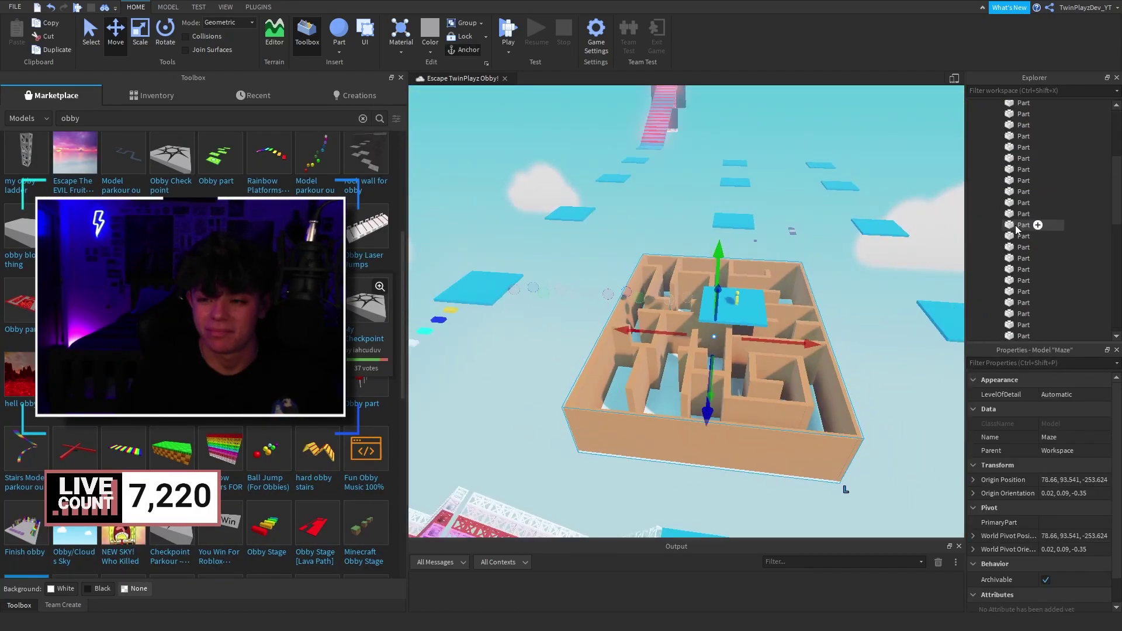
Move the Maze model alongside the blue platform holding the Noob and adjust its height
{"action": "left_click_drag", "start_coordinate": [787, 343], "coordinate": [710, 339]}
{"action": "right_click_drag", "start_coordinate": [711, 339], "coordinate": [736, 316]}
{"action": "left_click_drag", "start_coordinate": [817, 234], "coordinate": [816, 146]}
{"action": "right_click_drag", "start_coordinate": [836, 296], "coordinate": [807, 296]}
{"action": "left_click_drag", "start_coordinate": [754, 252], "coordinate": [640, 255]}
{"action": "left_click_drag", "start_coordinate": [558, 167], "coordinate": [565, 238]}
{"action": "scroll", "coordinate": [565, 238], "scroll_direction": "up", "scroll_amount": 5}
Fine-tune the maze's position so its opening lines up with the blue platform
{"action": "right_click_drag", "start_coordinate": [564, 238], "coordinate": [770, 179]}
{"action": "scroll", "coordinate": [564, 237], "scroll_direction": "down", "scroll_amount": 3}
{"action": "left_click_drag", "start_coordinate": [584, 120], "coordinate": [587, 176]}
{"action": "right_click_drag", "start_coordinate": [519, 180], "coordinate": [649, 190]}
{"action": "left_click_drag", "start_coordinate": [654, 193], "coordinate": [682, 193]}
{"action": "right_click_drag", "start_coordinate": [682, 193], "coordinate": [681, 194]}
{"action": "scroll", "coordinate": [682, 193], "scroll_direction": "up", "scroll_amount": 4}
{"action": "scroll", "coordinate": [681, 192], "scroll_direction": "down", "scroll_amount": 3}
Move a blue platform to the maze's exit and line it up with the opening
{"action": "left_click", "coordinate": [697, 265]}
{"action": "right_click_drag", "start_coordinate": [700, 266], "coordinate": [664, 394]}
{"action": "scroll", "coordinate": [699, 248], "scroll_direction": "down", "scroll_amount": 5}
{"action": "scroll", "coordinate": [689, 313], "scroll_direction": "up", "scroll_amount": 5}
{"action": "scroll", "coordinate": [690, 311], "scroll_direction": "down", "scroll_amount": 5}
{"action": "left_click_drag", "start_coordinate": [664, 395], "coordinate": [664, 438]}
{"action": "left_click_drag", "start_coordinate": [683, 366], "coordinate": [784, 366]}
{"action": "right_click_drag", "start_coordinate": [783, 366], "coordinate": [759, 241]}
Line up the next blue platform beyond the maze's exit and place a duplicate of it in the same row
{"action": "left_click", "coordinate": [699, 387]}
{"action": "right_click_drag", "start_coordinate": [698, 387], "coordinate": [701, 327]}
{"action": "left_click_drag", "start_coordinate": [702, 327], "coordinate": [806, 357]}
{"action": "left_click_drag", "start_coordinate": [730, 394], "coordinate": [744, 466]}
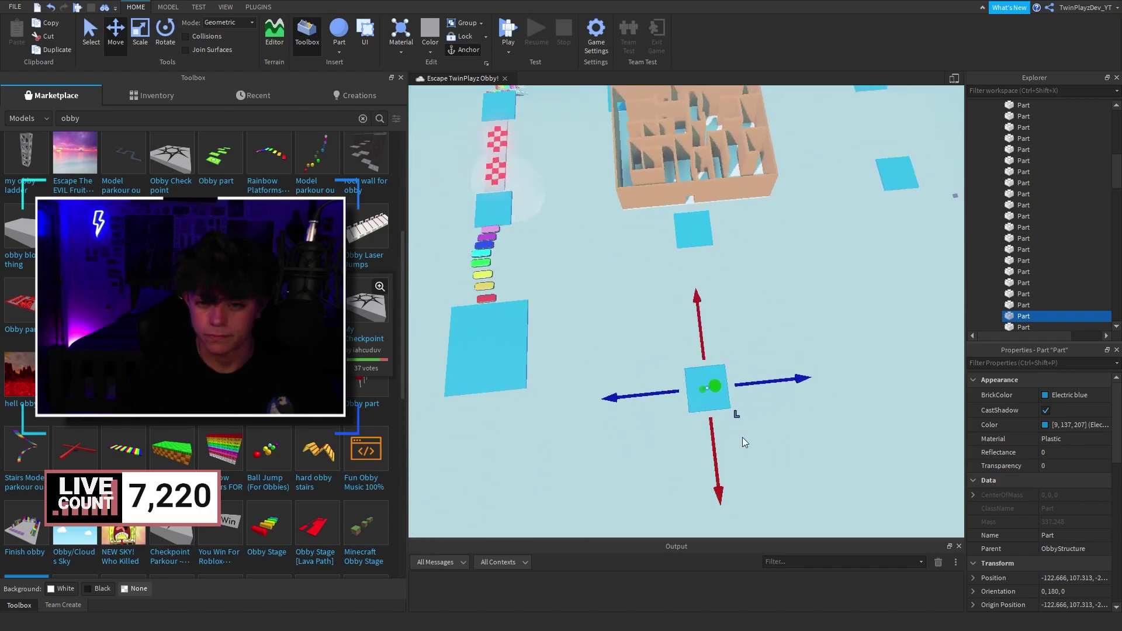
{"action": "right_click_drag", "start_coordinate": [752, 374], "coordinate": [753, 376]}
{"action": "key", "text": "ctrl+d"}
{"action": "left_click_drag", "start_coordinate": [673, 376], "coordinate": [708, 259]}
{"action": "left_click", "coordinate": [743, 335]}
{"action": "right_click_drag", "start_coordinate": [743, 336], "coordinate": [699, 339]}
Delete four unneeded parts around the maze
{"action": "left_click", "coordinate": [707, 342]}
{"action": "key", "text": "Delete"}
{"action": "left_click", "coordinate": [701, 220]}
{"action": "key", "text": "Delete"}
{"action": "right_click_drag", "start_coordinate": [702, 276], "coordinate": [745, 265]}
{"action": "left_click", "coordinate": [665, 283]}
{"action": "key", "text": "Delete"}
{"action": "left_click", "coordinate": [691, 241]}
{"action": "key", "text": "Delete"}
Insert the red pole obstacle model and move it against the blue platform at the maze's exit
{"action": "right_click_drag", "start_coordinate": [729, 333], "coordinate": [717, 317]}
{"action": "scroll", "coordinate": [718, 317], "scroll_direction": "down", "scroll_amount": 5}
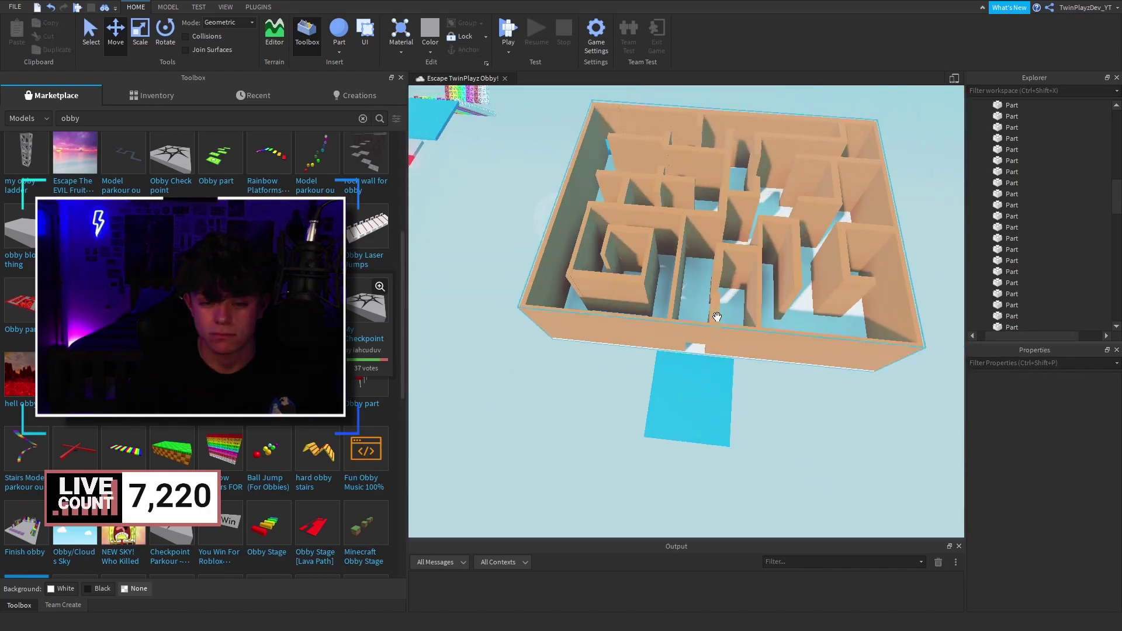
{"action": "scroll", "coordinate": [719, 321], "scroll_direction": "up", "scroll_amount": 6}
{"action": "scroll", "coordinate": [193, 351], "scroll_direction": "down", "scroll_amount": 5}
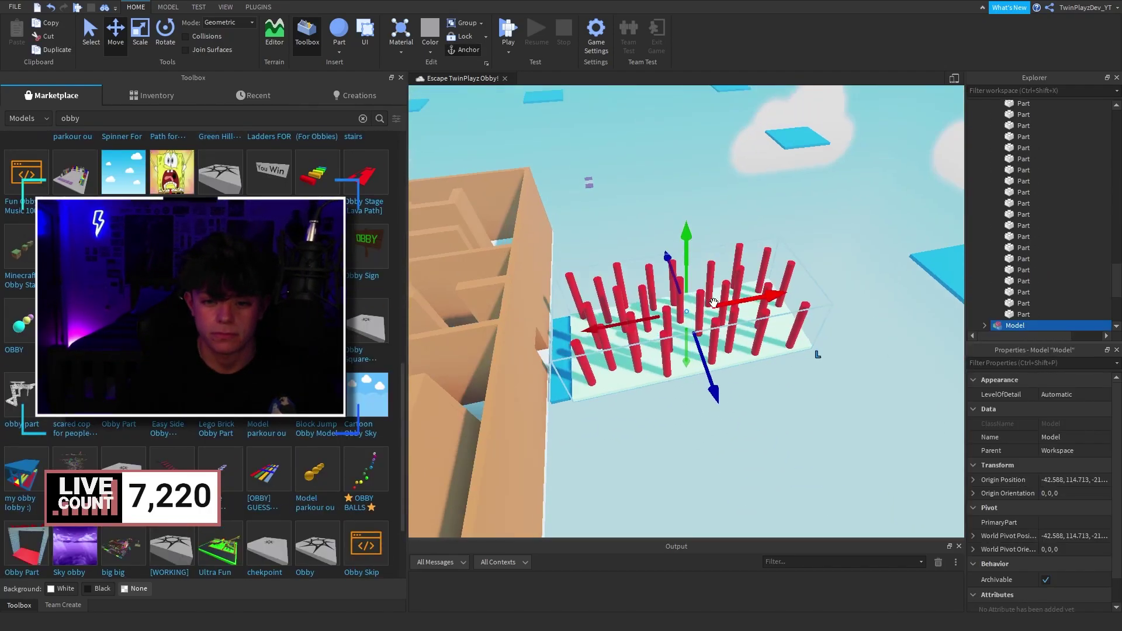
{"action": "right_click_drag", "start_coordinate": [731, 293], "coordinate": [695, 275]}
{"action": "left_click_drag", "start_coordinate": [695, 276], "coordinate": [813, 257]}
{"action": "right_click_drag", "start_coordinate": [813, 257], "coordinate": [712, 295]}
{"action": "left_click_drag", "start_coordinate": [712, 296], "coordinate": [711, 281]}
{"action": "right_click_drag", "start_coordinate": [711, 281], "coordinate": [643, 275]}
{"action": "left_click_drag", "start_coordinate": [570, 273], "coordinate": [597, 273]}
{"action": "right_click_drag", "start_coordinate": [596, 273], "coordinate": [844, 358]}
Adjust the height and alignment of the red pole model at the platform's edge
{"action": "scroll", "coordinate": [694, 200], "scroll_direction": "up", "scroll_amount": 2}
{"action": "right_click_drag", "start_coordinate": [694, 201], "coordinate": [813, 301]}
{"action": "left_click_drag", "start_coordinate": [937, 257], "coordinate": [937, 293]}
{"action": "left_click", "coordinate": [797, 390]}
{"action": "scroll", "coordinate": [797, 391], "scroll_direction": "down", "scroll_amount": 4}
{"action": "right_click_drag", "start_coordinate": [797, 390], "coordinate": [700, 278]}
{"action": "left_click", "coordinate": [700, 278]}
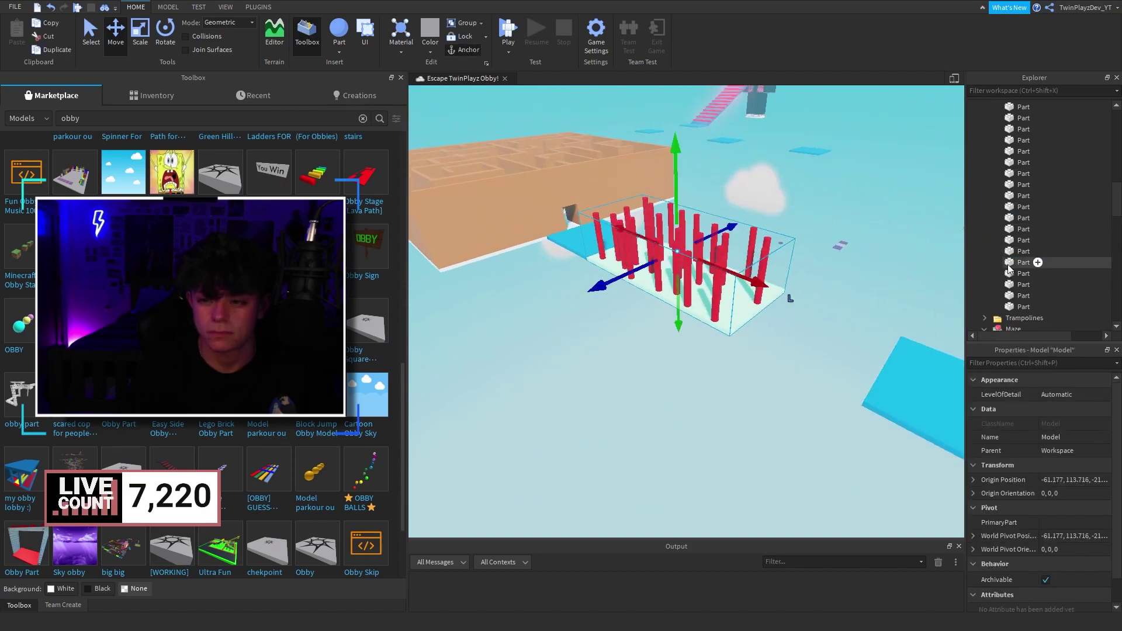
Open the script inside one of the red pole model's parts, read it and close it
{"action": "left_click", "coordinate": [986, 160]}
{"action": "double_click", "coordinate": [1040, 189]}
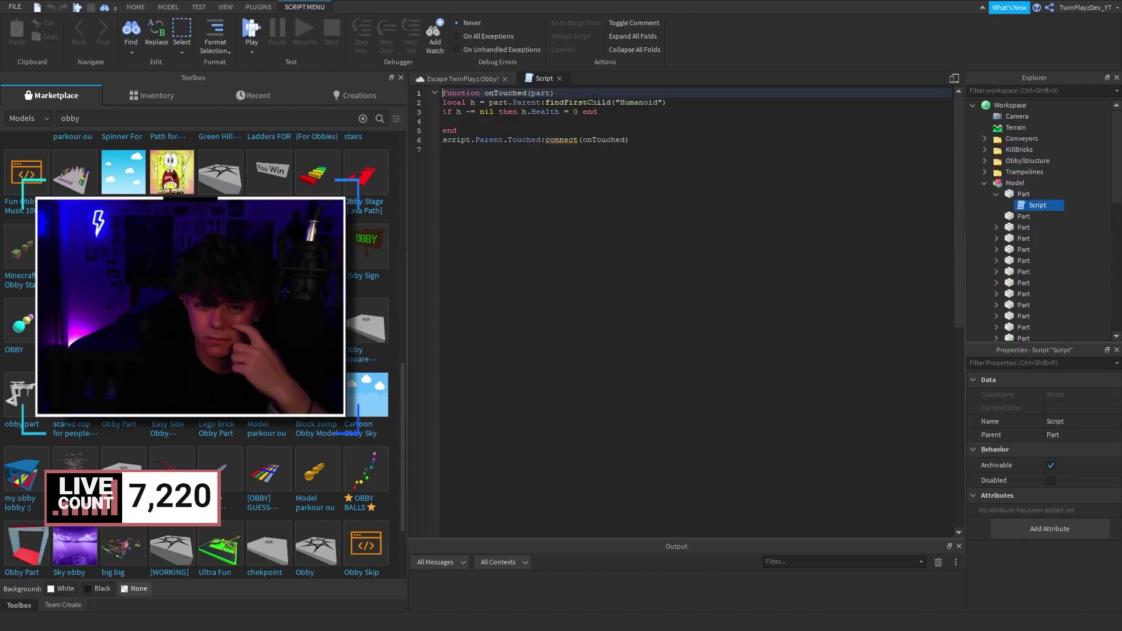
{"action": "left_click", "coordinate": [556, 75]}
Delete the red pole model, and try out the OBBY BALLS marketplace model in its place
{"action": "left_click", "coordinate": [740, 298]}
{"action": "right_click_drag", "start_coordinate": [740, 298], "coordinate": [740, 300]}
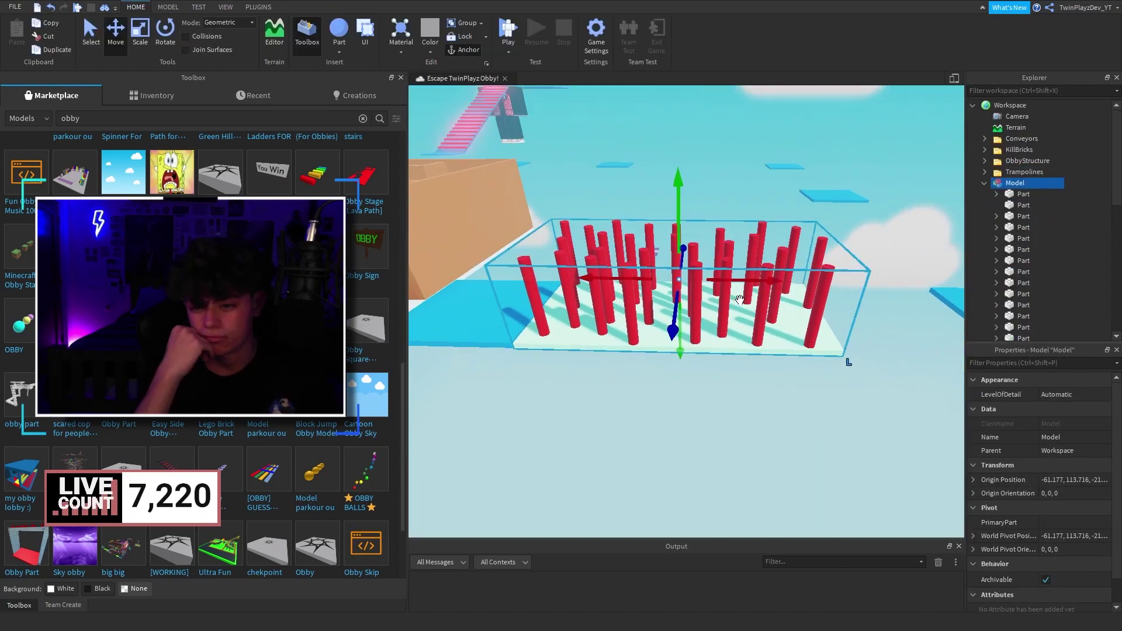
{"action": "key", "text": "Delete"}
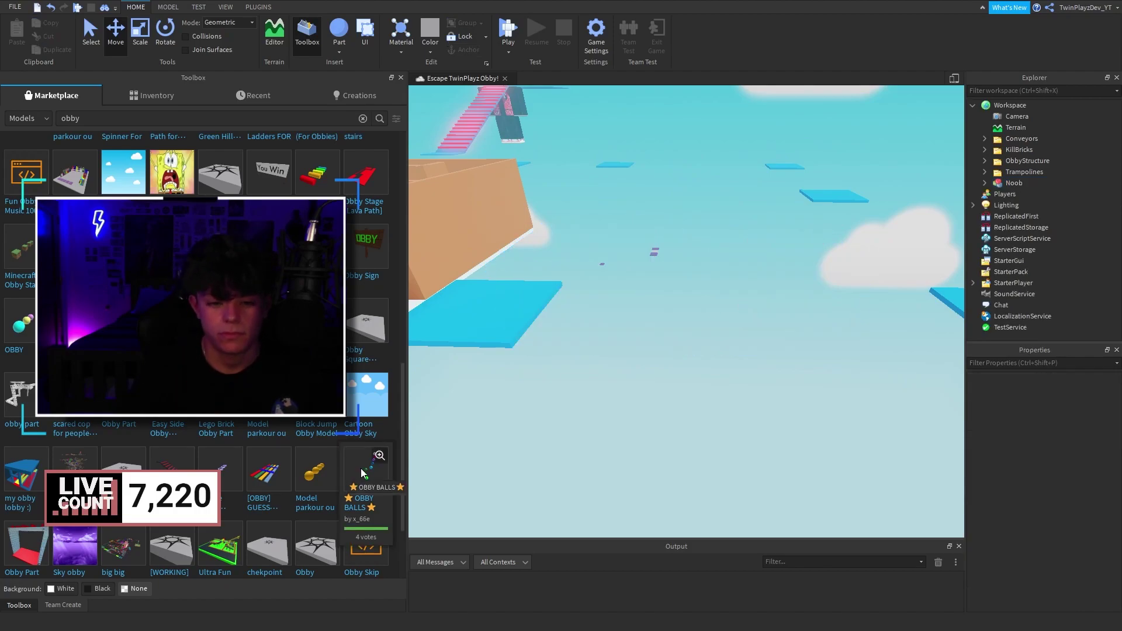
{"action": "left_click", "coordinate": [368, 472]}
{"action": "key", "text": "Delete"}
Raise the lollipop jump model and place it at the edge of the blue platform beyond the maze
{"action": "left_click_drag", "start_coordinate": [692, 257], "coordinate": [740, 176]}
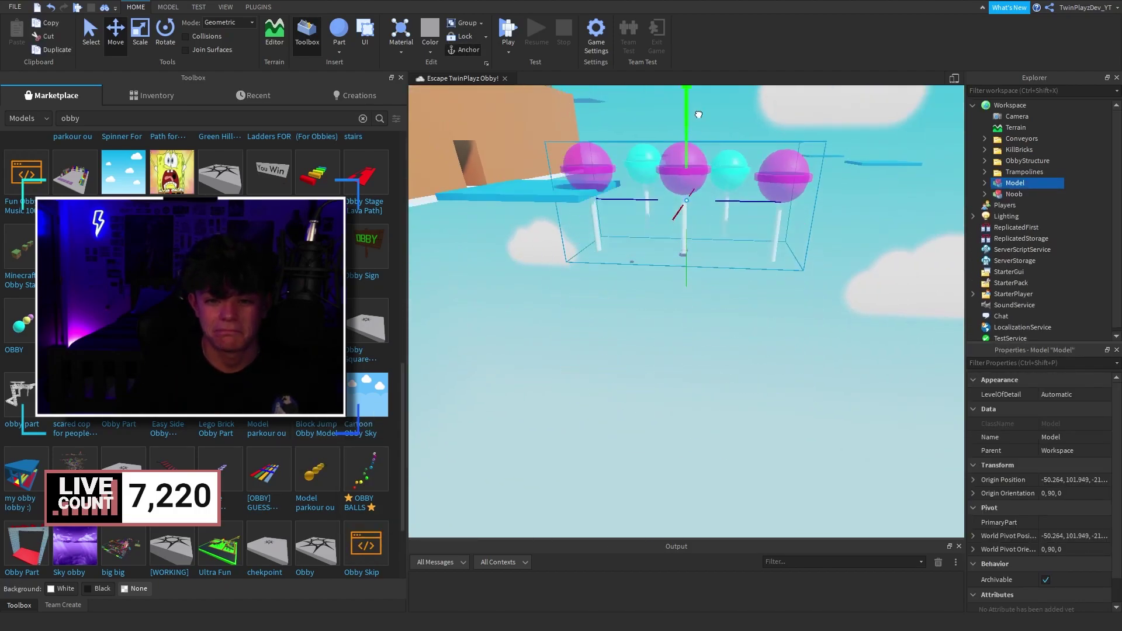
{"action": "right_click_drag", "start_coordinate": [738, 163], "coordinate": [738, 163]}
{"action": "left_click_drag", "start_coordinate": [670, 225], "coordinate": [671, 213]}
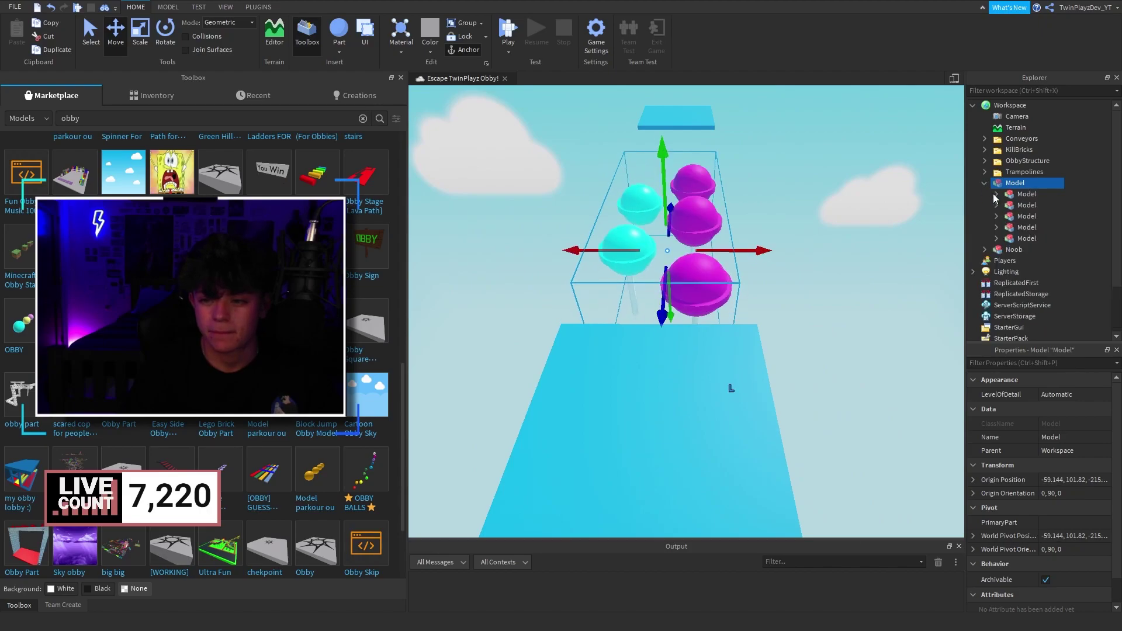
Check the contents of the nested models inside the lollipop model
{"action": "left_click", "coordinate": [996, 194]}
{"action": "left_click", "coordinate": [994, 206]}
{"action": "left_click", "coordinate": [997, 227]}
{"action": "left_click", "coordinate": [1001, 238]}
{"action": "left_click", "coordinate": [1029, 271]}
{"action": "double_click", "coordinate": [1015, 183]}
{"action": "right_click_drag", "start_coordinate": [785, 179], "coordinate": [780, 182]}
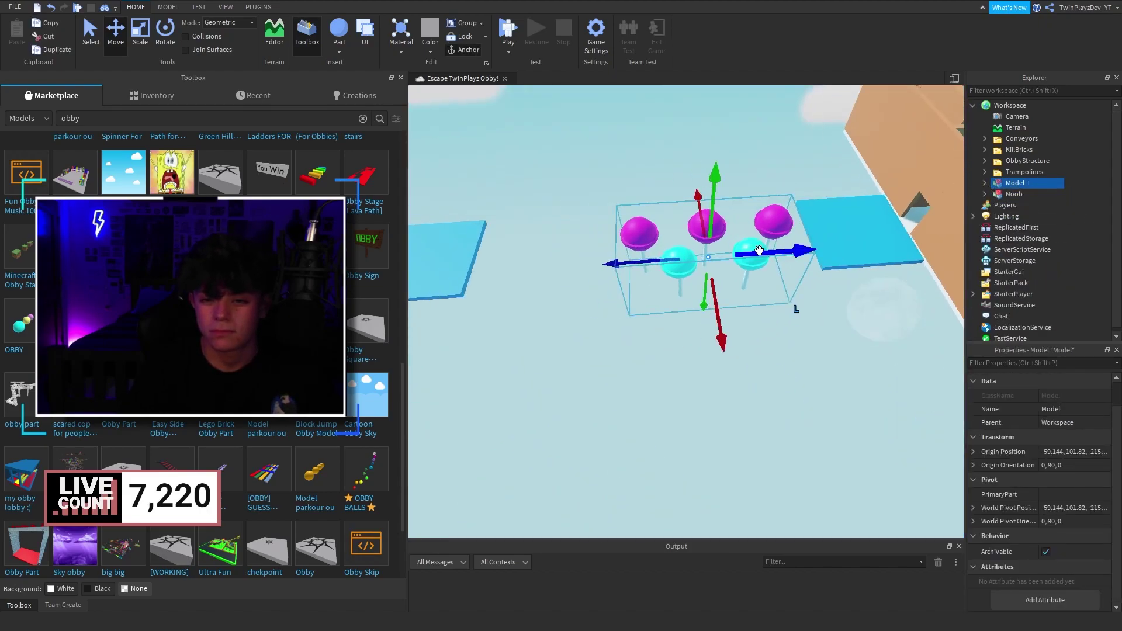
Duplicate the lollipop model and place the copy so the jumps reach the next blue platform
{"action": "key", "text": "ctrl+d"}
{"action": "left_click_drag", "start_coordinate": [753, 250], "coordinate": [633, 261]}
{"action": "left_click", "coordinate": [618, 178]}
{"action": "right_click_drag", "start_coordinate": [625, 178], "coordinate": [618, 177]}
{"action": "left_click_drag", "start_coordinate": [596, 246], "coordinate": [585, 251]}
{"action": "left_click", "coordinate": [672, 199]}
{"action": "right_click_drag", "start_coordinate": [671, 198], "coordinate": [702, 210]}
{"action": "scroll", "coordinate": [164, 412], "scroll_direction": "down", "scroll_amount": 2}
Insert the white truss climbing model from the marketplace and rotate it to face the course
{"action": "left_click", "coordinate": [21, 271]}
{"action": "mouse_move", "coordinate": [690, 263]}
{"action": "right_mouse_down"}
{"action": "mouse_move", "coordinate": [722, 262]}
{"action": "mouse_move", "coordinate": [709, 257]}
{"action": "mouse_move", "coordinate": [711, 268]}
{"action": "mouse_move", "coordinate": [724, 231]}
{"action": "mouse_move", "coordinate": [679, 246]}
{"action": "right_mouse_up"}
{"action": "key", "text": "ctrl+4"}
{"action": "left_click_drag", "start_coordinate": [656, 251], "coordinate": [639, 176]}
{"action": "right_click_drag", "start_coordinate": [646, 176], "coordinate": [739, 270]}
{"action": "key", "text": "ctrl+2"}
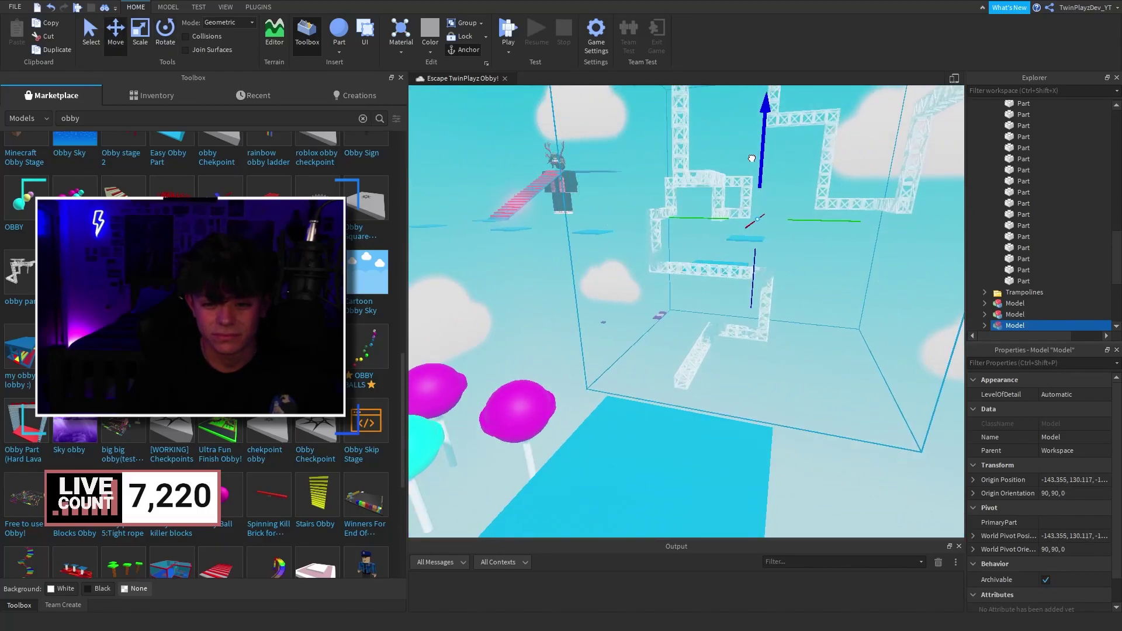
Move the truss model so its lowest truss starts at the blue platform after the lollipops
{"action": "left_click_drag", "start_coordinate": [752, 158], "coordinate": [751, 153]}
{"action": "right_click_drag", "start_coordinate": [752, 153], "coordinate": [703, 216]}
{"action": "left_click_drag", "start_coordinate": [704, 216], "coordinate": [731, 220]}
{"action": "right_click_drag", "start_coordinate": [731, 221], "coordinate": [760, 178]}
{"action": "left_click_drag", "start_coordinate": [760, 178], "coordinate": [769, 178]}
{"action": "right_click_drag", "start_coordinate": [769, 177], "coordinate": [738, 326]}
Ungroup the truss model and delete the surplus trusses from its upper section
{"action": "right_click", "coordinate": [738, 331]}
{"action": "left_click", "coordinate": [772, 138]}
{"action": "left_click", "coordinate": [847, 271]}
{"action": "right_click_drag", "start_coordinate": [847, 271], "coordinate": [770, 269]}
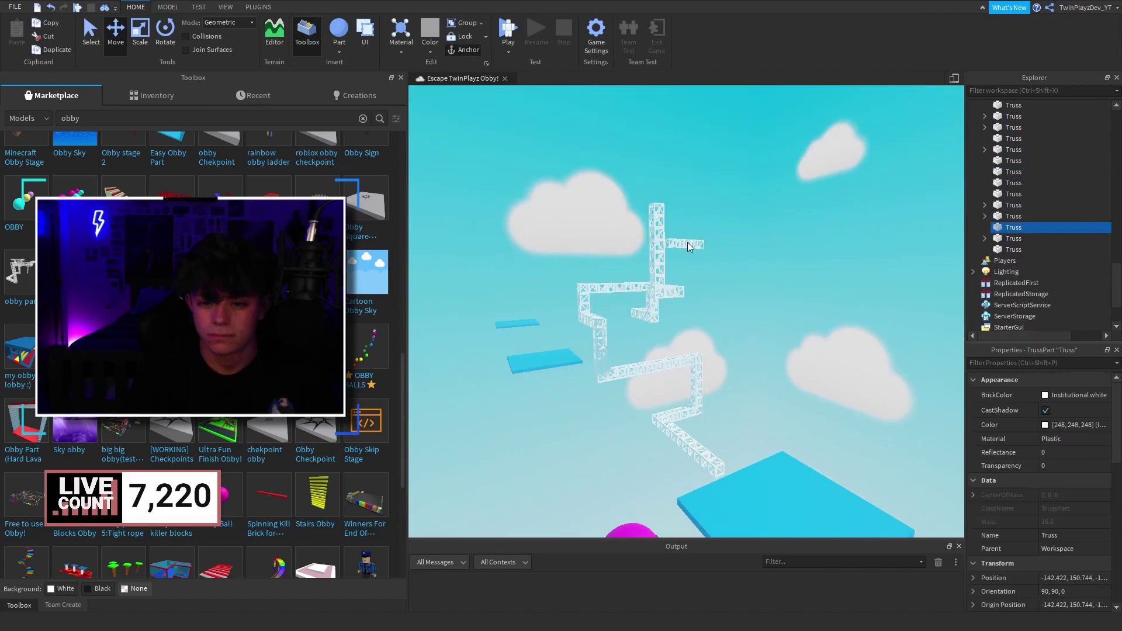
{"action": "key", "text": "Delete"}
{"action": "scroll", "coordinate": [684, 240], "scroll_direction": "up", "scroll_amount": 3}
{"action": "left_click", "coordinate": [634, 293]}
{"action": "key", "text": "Delete"}
{"action": "right_click_drag", "start_coordinate": [634, 294], "coordinate": [684, 276]}
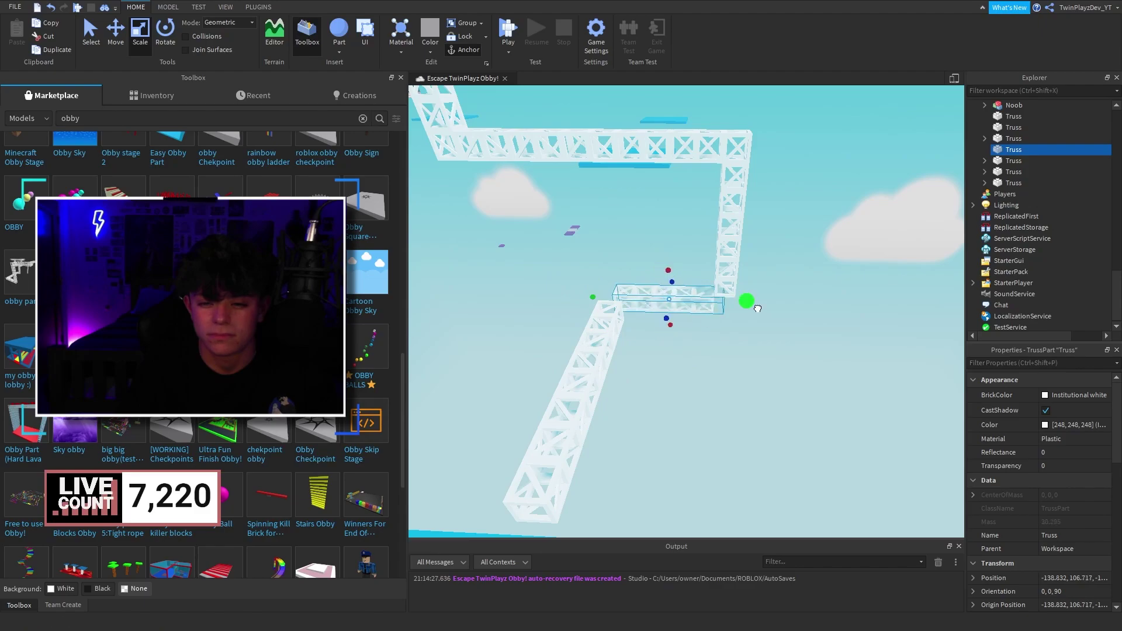
Reposition the upper truss section and add a duplicate of it, stretched to extend the climb
{"action": "key", "text": "ctrl+r"}
{"action": "right_click_drag", "start_coordinate": [722, 331], "coordinate": [584, 271]}
{"action": "left_click_drag", "start_coordinate": [814, 292], "coordinate": [789, 293]}
{"action": "right_click_drag", "start_coordinate": [789, 292], "coordinate": [690, 382]}
{"action": "left_click", "coordinate": [693, 274]}
{"action": "key", "text": "ctrl+d"}
{"action": "scroll", "coordinate": [690, 382], "scroll_direction": "down", "scroll_amount": 2}
{"action": "key", "text": "ctrl+3"}
{"action": "left_click_drag", "start_coordinate": [694, 282], "coordinate": [725, 313]}
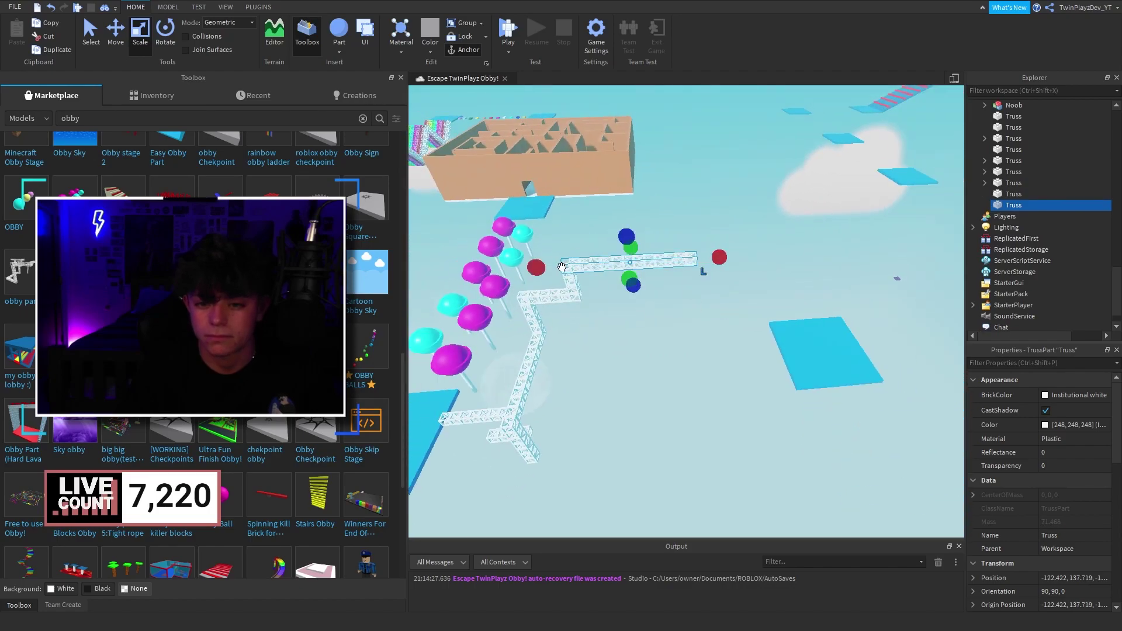
Duplicate the last truss and place the copy so the climb connects to the next blue platform
{"action": "right_click_drag", "start_coordinate": [699, 359], "coordinate": [619, 145]}
{"action": "key", "text": "ctrl+d"}
{"action": "left_click_drag", "start_coordinate": [619, 146], "coordinate": [643, 333]}
{"action": "left_click_drag", "start_coordinate": [667, 342], "coordinate": [825, 370]}
{"action": "right_click_drag", "start_coordinate": [824, 371], "coordinate": [832, 379]}
{"action": "left_click", "coordinate": [833, 379]}
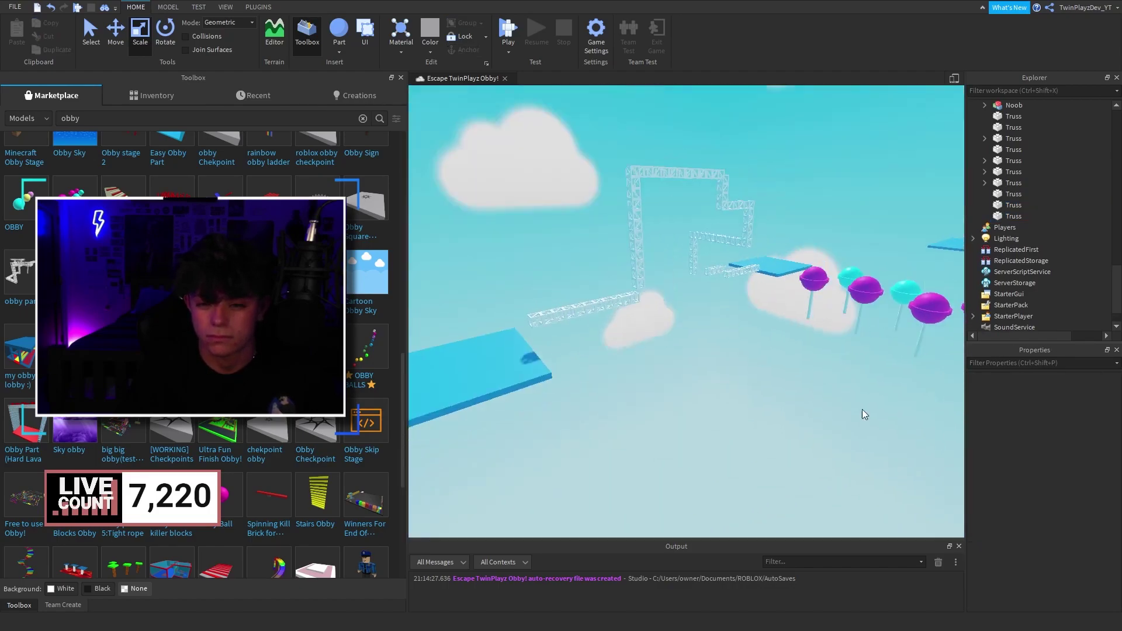
Insert the hard lava spinner model from the marketplace beside the blue platform and expand it to see its parts
{"action": "right_click_drag", "start_coordinate": [689, 390], "coordinate": [830, 390]}
{"action": "scroll", "coordinate": [199, 351], "scroll_direction": "down", "scroll_amount": 4}
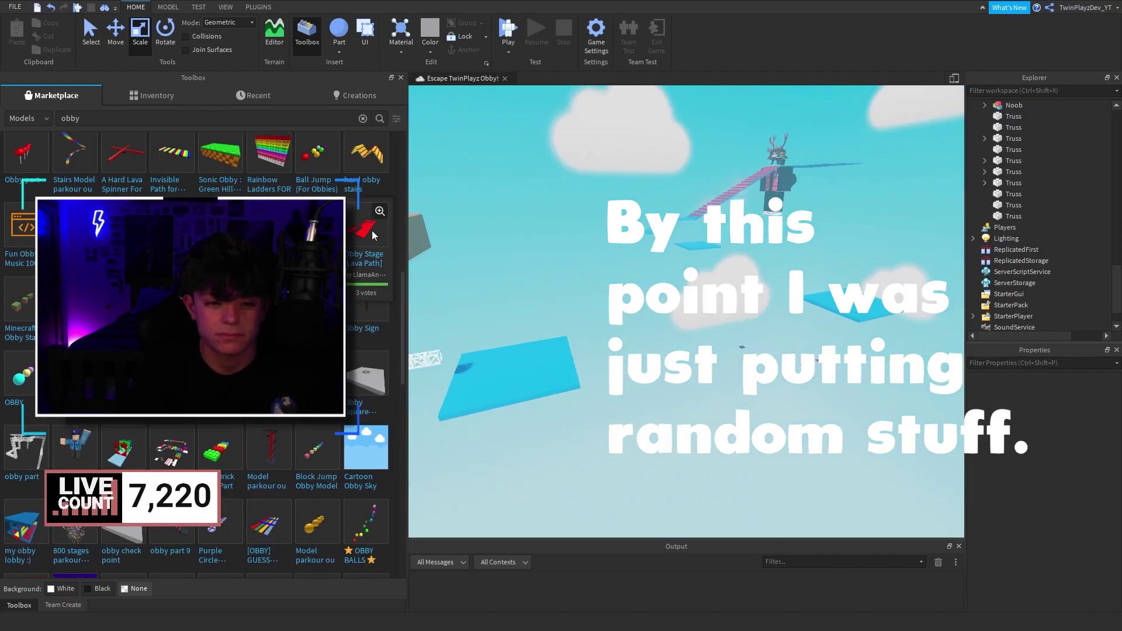
{"action": "left_click", "coordinate": [74, 154]}
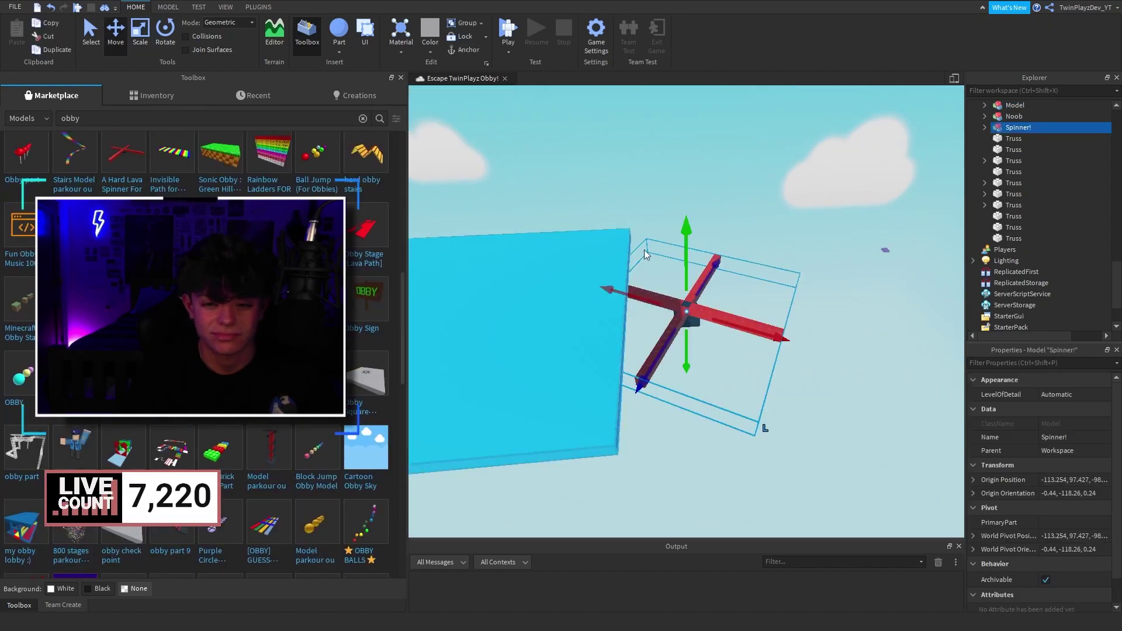
{"action": "left_click", "coordinate": [985, 127]}
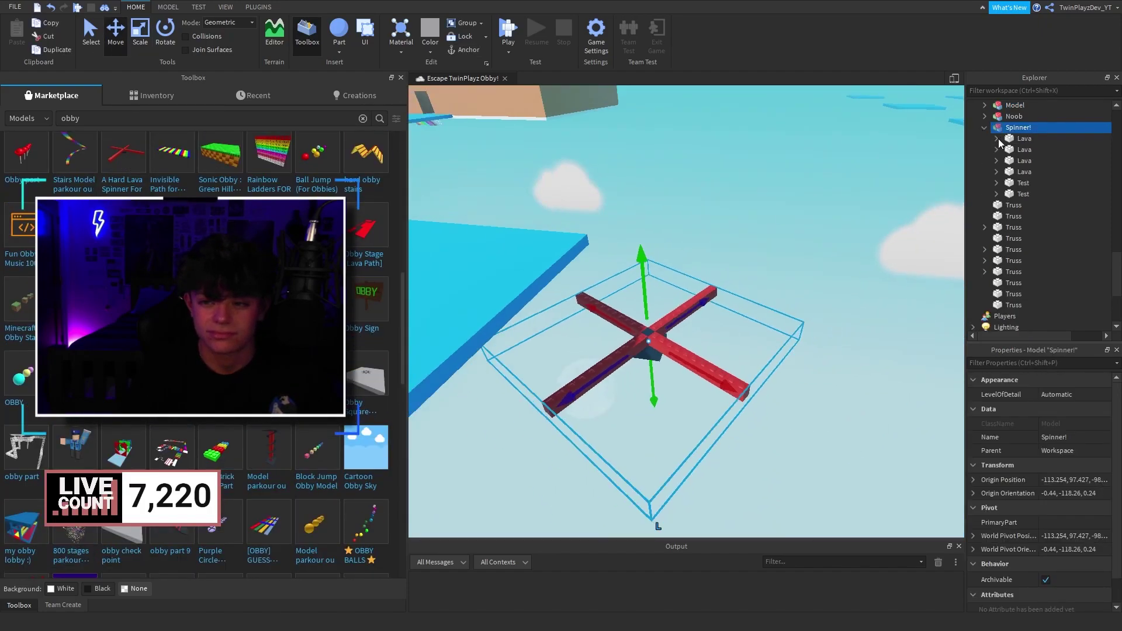
{"action": "left_click", "coordinate": [1018, 127]}
Duplicate the blue platform and place the copy beside it under the lava spinner
{"action": "right_click_drag", "start_coordinate": [760, 274], "coordinate": [654, 296]}
{"action": "left_click", "coordinate": [654, 296]}
{"action": "key", "text": "ctrl+d"}
{"action": "left_click_drag", "start_coordinate": [611, 330], "coordinate": [816, 329]}
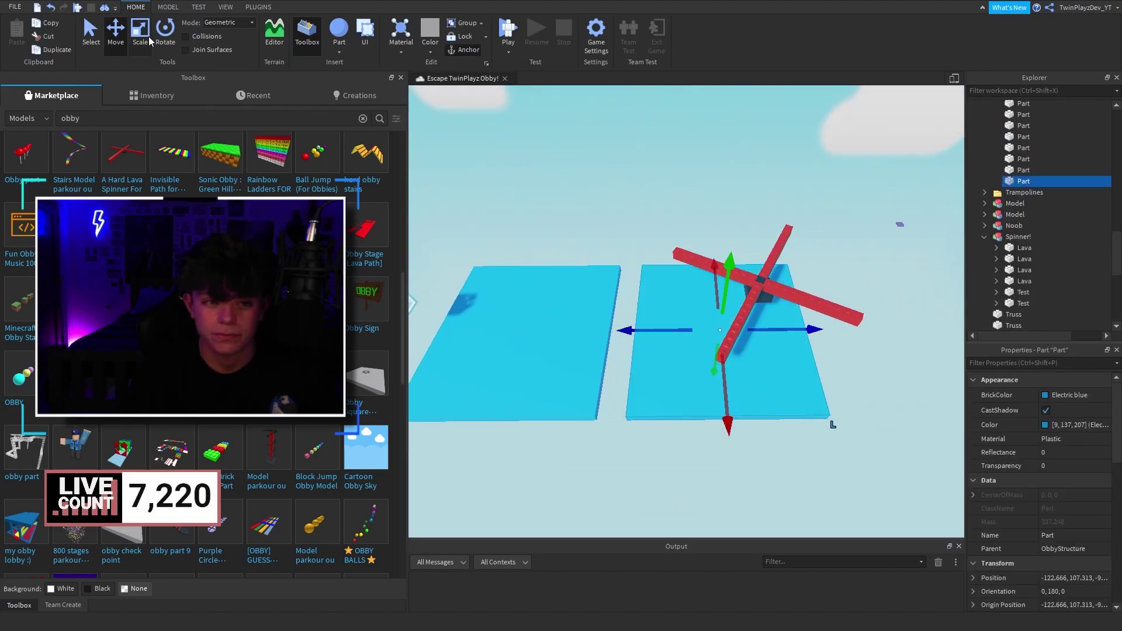
Lengthen the duplicated platform along the course and colour it Institutional white
{"action": "left_click", "coordinate": [141, 32]}
{"action": "right_click_drag", "start_coordinate": [702, 316], "coordinate": [806, 315]}
{"action": "left_click_drag", "start_coordinate": [749, 274], "coordinate": [799, 246]}
{"action": "left_click", "coordinate": [1074, 395]}
{"action": "left_click", "coordinate": [1011, 493]}
{"action": "right_click_drag", "start_coordinate": [760, 292], "coordinate": [655, 293]}
Adjust the lava spinner's position above the white platform and place a duplicate spinner further along it
{"action": "left_click", "coordinate": [638, 250]}
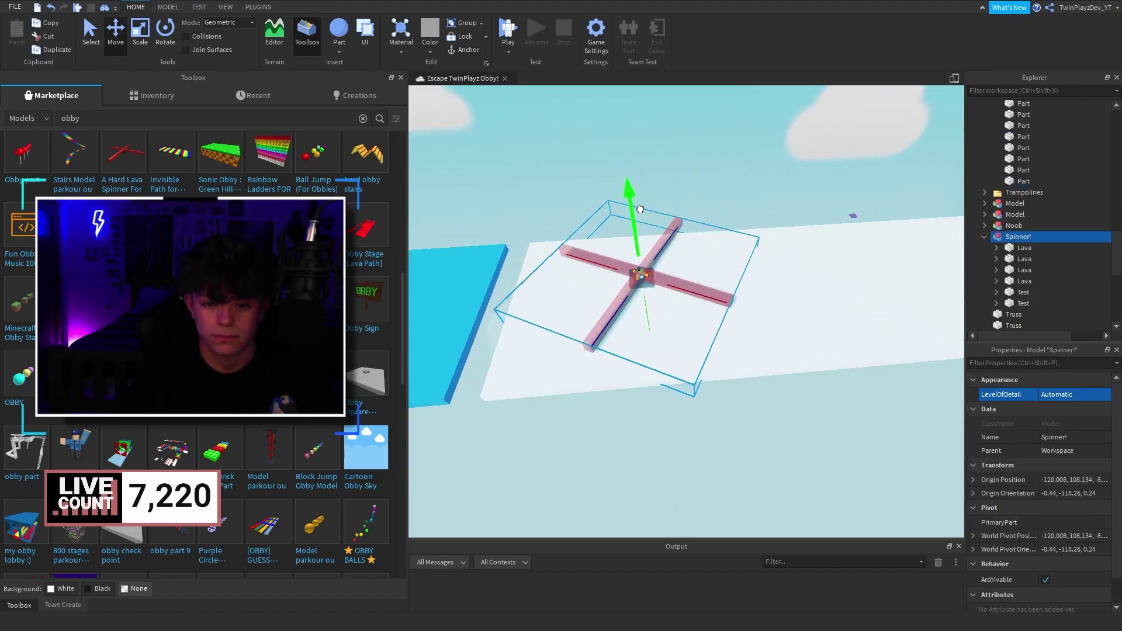
{"action": "left_click_drag", "start_coordinate": [640, 210], "coordinate": [640, 207]}
{"action": "right_click_drag", "start_coordinate": [640, 207], "coordinate": [734, 292]}
{"action": "left_click_drag", "start_coordinate": [762, 295], "coordinate": [763, 297]}
{"action": "right_click_drag", "start_coordinate": [763, 297], "coordinate": [655, 295]}
{"action": "key", "text": "ctrl+d"}
{"action": "left_click_drag", "start_coordinate": [655, 295], "coordinate": [878, 285]}
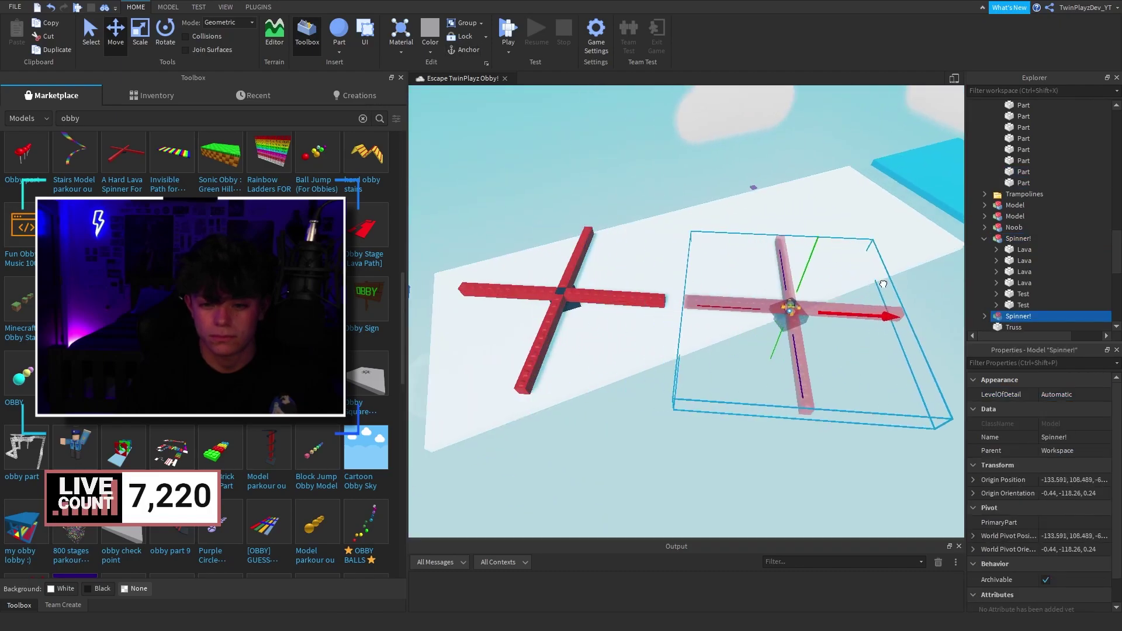
{"action": "left_click_drag", "start_coordinate": [815, 306], "coordinate": [812, 304]}
{"action": "left_click", "coordinate": [812, 319]}
Resize the white platform so it ends just past the second lava spinner
{"action": "right_click_drag", "start_coordinate": [812, 319], "coordinate": [736, 256]}
{"action": "scroll", "coordinate": [736, 256], "scroll_direction": "down", "scroll_amount": 3}
{"action": "left_click", "coordinate": [802, 323]}
{"action": "right_click_drag", "start_coordinate": [802, 323], "coordinate": [729, 310]}
{"action": "left_click", "coordinate": [729, 310]}
{"action": "scroll", "coordinate": [729, 310], "scroll_direction": "up", "scroll_amount": 2}
{"action": "key", "text": "ctrl+3"}
{"action": "left_click_drag", "start_coordinate": [823, 294], "coordinate": [803, 293]}
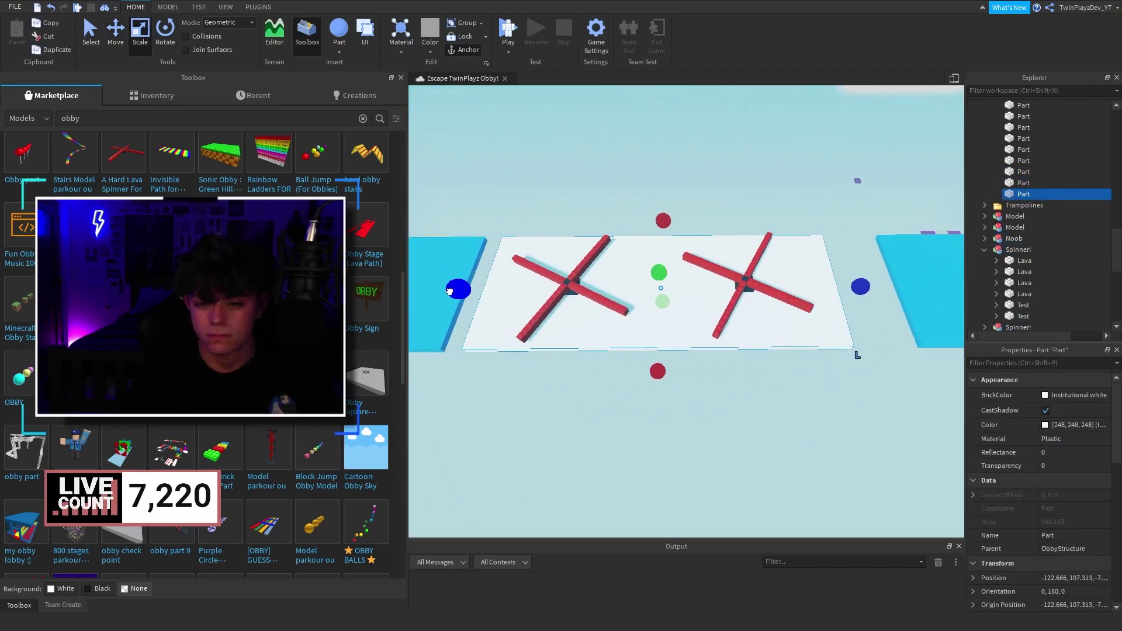
Shrink a copy of the white platform to a thin strip and space three strips before the next blue platform
{"action": "left_click_drag", "start_coordinate": [450, 291], "coordinate": [694, 281]}
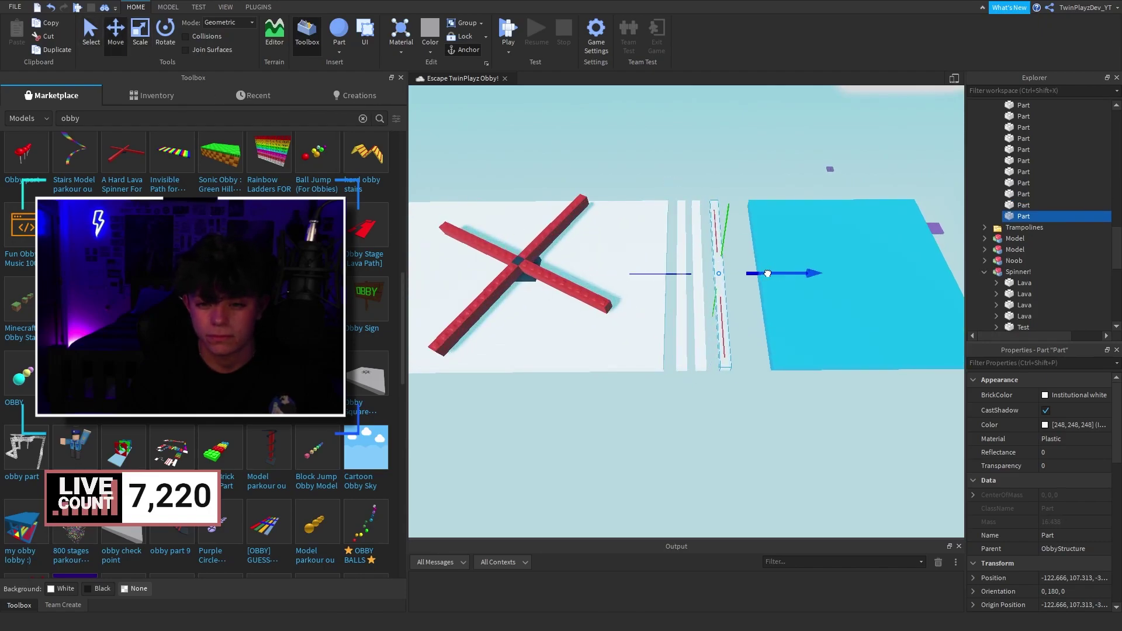
{"action": "left_click", "coordinate": [721, 144]}
{"action": "scroll", "coordinate": [676, 224], "scroll_direction": "down", "scroll_amount": 6}
{"action": "mouse_move", "coordinate": [676, 223]}
{"action": "right_mouse_down"}
{"action": "mouse_move", "coordinate": [751, 224]}
{"action": "mouse_move", "coordinate": [727, 257]}
{"action": "mouse_move", "coordinate": [682, 274]}
{"action": "mouse_move", "coordinate": [685, 225]}
{"action": "right_mouse_up"}
{"action": "scroll", "coordinate": [681, 275], "scroll_direction": "up", "scroll_amount": 3}
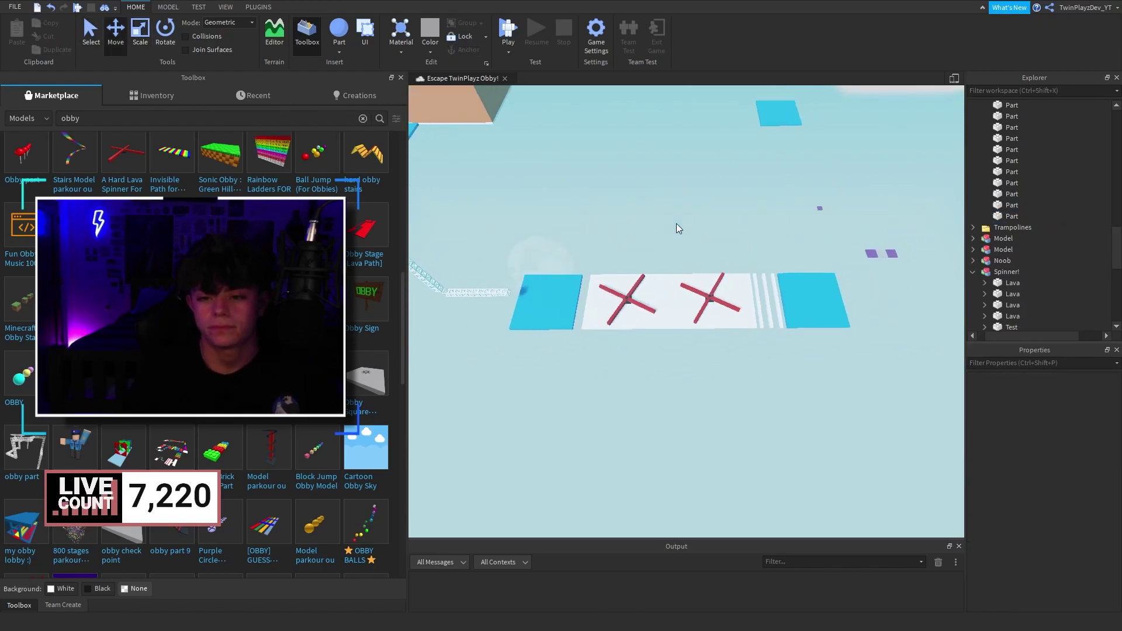
Insert the red-and-white lava stairs model and position it at the blue platform after the thin strips
{"action": "scroll", "coordinate": [681, 275], "scroll_direction": "up", "scroll_amount": 2}
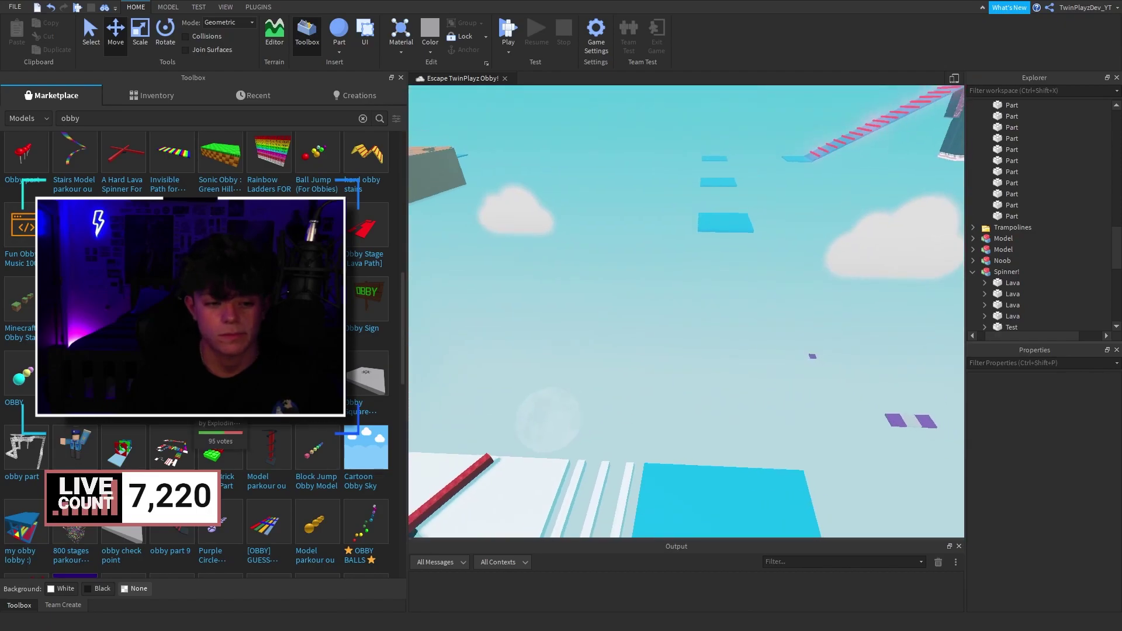
{"action": "scroll", "coordinate": [172, 410], "scroll_direction": "down", "scroll_amount": 4}
{"action": "right_click_drag", "start_coordinate": [729, 318], "coordinate": [608, 374]}
{"action": "left_click_drag", "start_coordinate": [728, 318], "coordinate": [765, 247]}
{"action": "right_click_drag", "start_coordinate": [765, 247], "coordinate": [796, 208]}
{"action": "left_click_drag", "start_coordinate": [797, 208], "coordinate": [773, 216]}
{"action": "right_click_drag", "start_coordinate": [773, 216], "coordinate": [701, 222]}
Duplicate the blue platform and place the copy at the far end of the lava stairs
{"action": "left_click", "coordinate": [468, 211]}
{"action": "key", "text": "ctrl+d"}
{"action": "left_click_drag", "start_coordinate": [536, 226], "coordinate": [874, 243]}
{"action": "right_click_drag", "start_coordinate": [874, 243], "coordinate": [697, 278]}
{"action": "left_click_drag", "start_coordinate": [701, 316], "coordinate": [707, 335]}
Examine the script inside the lava stairs' Smooth Block Model
{"action": "left_click", "coordinate": [724, 234]}
{"action": "left_click", "coordinate": [986, 231]}
{"action": "scroll", "coordinate": [986, 231], "scroll_direction": "down", "scroll_amount": 2}
{"action": "double_click", "coordinate": [1002, 202]}
{"action": "double_click", "coordinate": [1017, 212]}
{"action": "left_click", "coordinate": [570, 79]}
{"action": "scroll", "coordinate": [983, 186], "scroll_direction": "down", "scroll_amount": 5}
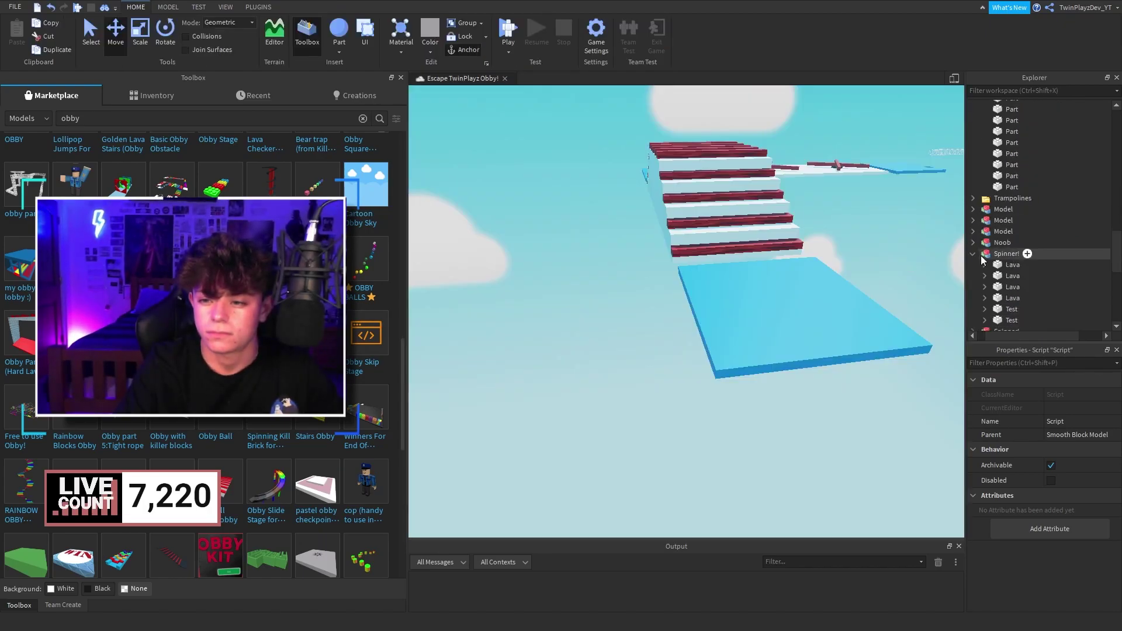
Move the loose obstacle models from the workspace into the ObbyStructure folder
{"action": "scroll", "coordinate": [986, 160], "scroll_direction": "down", "scroll_amount": 4}
{"action": "left_click", "coordinate": [916, 206]}
{"action": "right_click_drag", "start_coordinate": [917, 207], "coordinate": [909, 572]}
{"action": "scroll", "coordinate": [985, 161], "scroll_direction": "up", "scroll_amount": 4}
{"action": "left_click", "coordinate": [985, 161]}
{"action": "scroll", "coordinate": [354, 400], "scroll_direction": "down", "scroll_amount": 5}
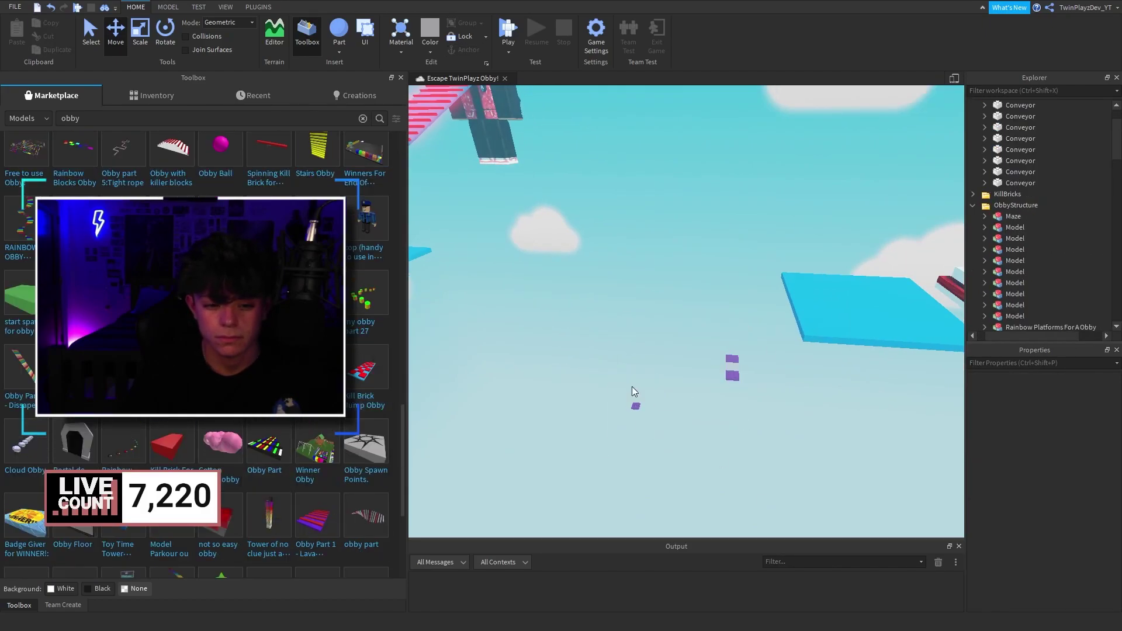
Insert the "obby part" model of white and red slats and align it with the blue platform after the stairs
{"action": "left_click", "coordinate": [366, 515]}
{"action": "right_click_drag", "start_coordinate": [764, 289], "coordinate": [736, 195]}
{"action": "left_click_drag", "start_coordinate": [737, 196], "coordinate": [724, 119]}
{"action": "right_click_drag", "start_coordinate": [724, 120], "coordinate": [721, 215]}
{"action": "scroll", "coordinate": [721, 215], "scroll_direction": "down", "scroll_amount": 3}
{"action": "right_click_drag", "start_coordinate": [679, 301], "coordinate": [744, 245]}
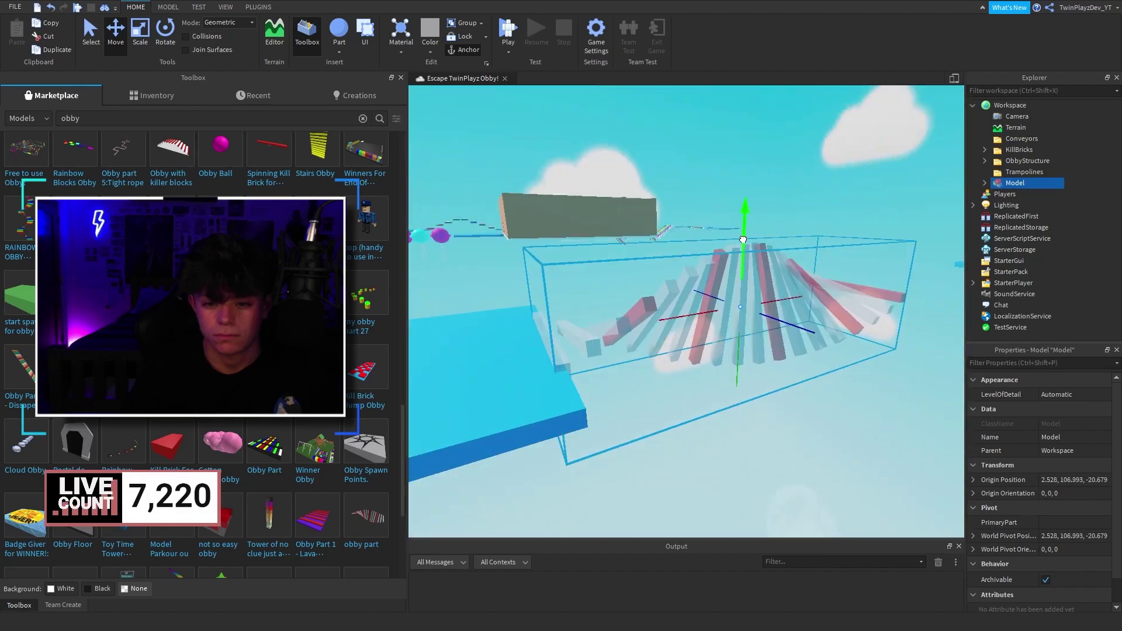
{"action": "left_click_drag", "start_coordinate": [744, 246], "coordinate": [745, 260]}
Duplicate the slatted lava model and place the copy further along the course
{"action": "key", "text": "ctrl+d"}
{"action": "right_click_drag", "start_coordinate": [897, 350], "coordinate": [690, 292]}
{"action": "left_click_drag", "start_coordinate": [690, 292], "coordinate": [825, 289]}
{"action": "right_click_drag", "start_coordinate": [826, 289], "coordinate": [825, 288]}
{"action": "left_click", "coordinate": [826, 288]}
{"action": "scroll", "coordinate": [826, 289], "scroll_direction": "up", "scroll_amount": 2}
{"action": "scroll", "coordinate": [295, 424], "scroll_direction": "down", "scroll_amount": 3}
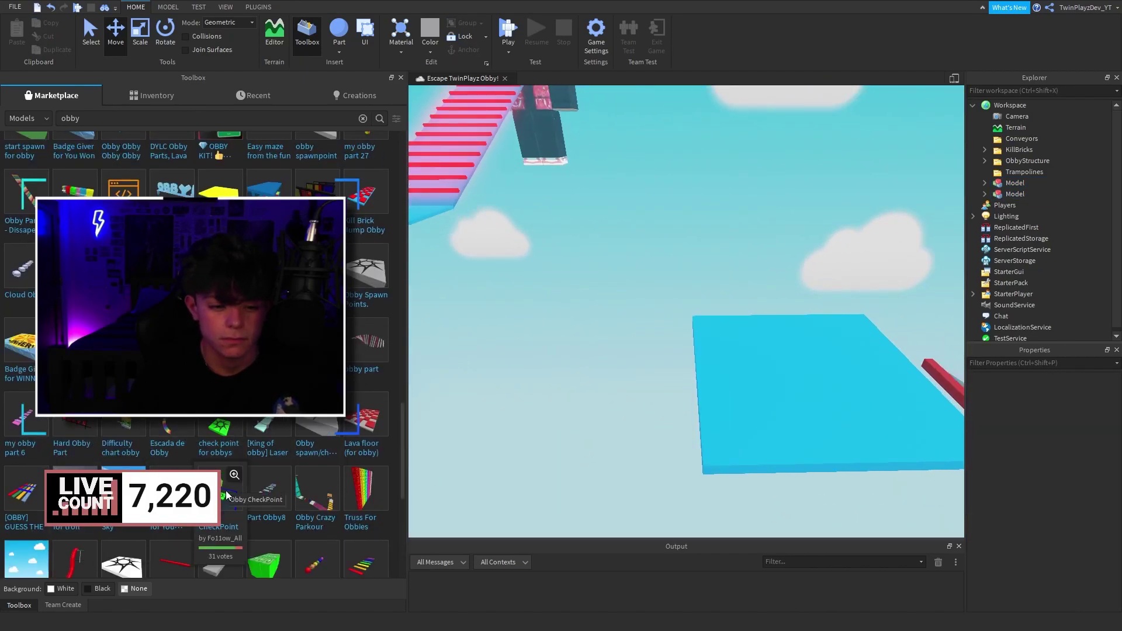
{"action": "scroll", "coordinate": [290, 433], "scroll_direction": "up", "scroll_amount": 3}
{"action": "left_click", "coordinate": [290, 432]}
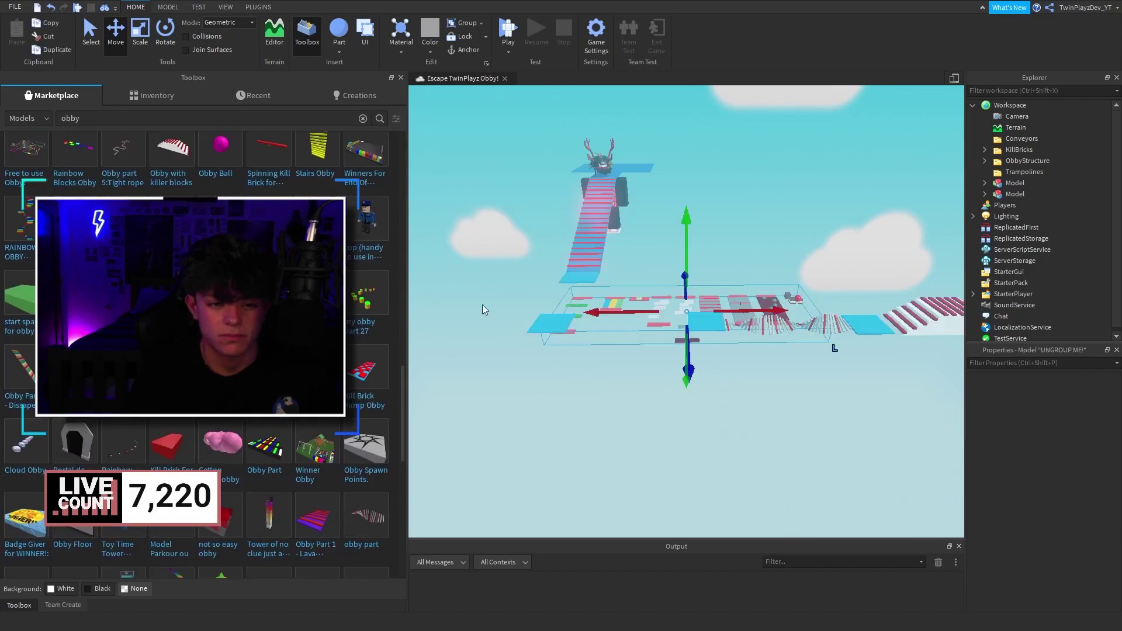
{"action": "key", "text": "w"}
{"action": "right_click_drag", "start_coordinate": [765, 231], "coordinate": [758, 230]}
{"action": "key", "text": "Delete"}
{"action": "left_click", "coordinate": [938, 562]}
Insert the dark model with coloured glass panels and rotate and align it with the blue platform
{"action": "right_click_drag", "start_coordinate": [652, 362], "coordinate": [652, 363]}
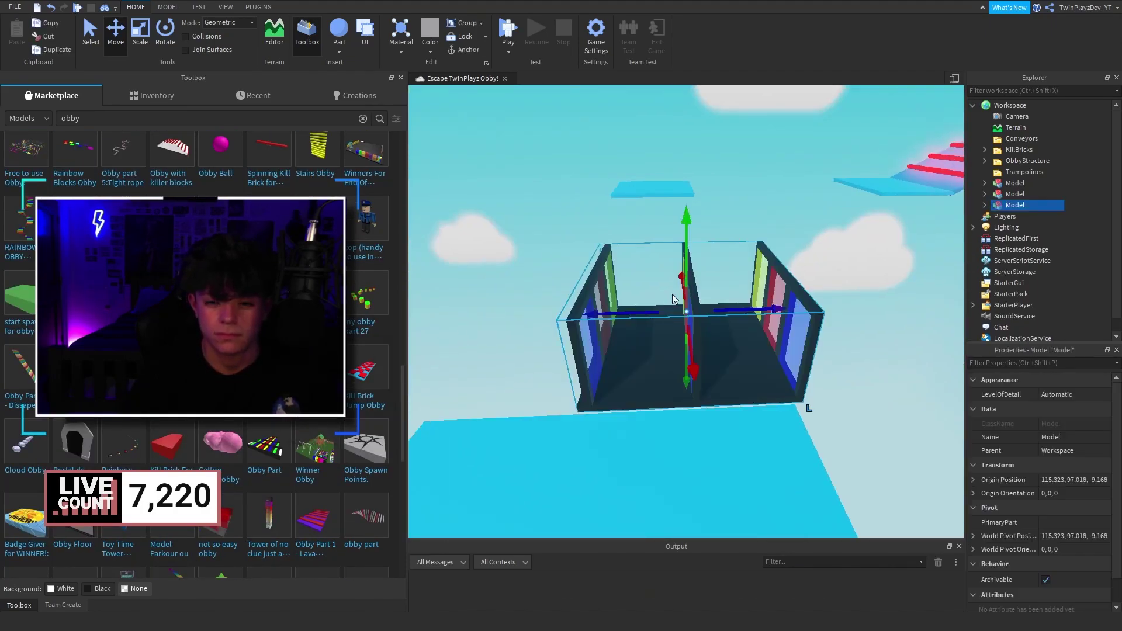
{"action": "key", "text": "ctrl+r"}
{"action": "right_click_drag", "start_coordinate": [701, 185], "coordinate": [700, 185]}
{"action": "right_click_drag", "start_coordinate": [688, 298], "coordinate": [710, 323]}
{"action": "key", "text": "s"}
{"action": "left_click", "coordinate": [709, 323]}
{"action": "key", "text": "ctrl+3"}
{"action": "key", "text": "a"}
{"action": "left_click_drag", "start_coordinate": [640, 287], "coordinate": [609, 286]}
Place a blue platform against the far end of the coloured glass panel model
{"action": "right_click_drag", "start_coordinate": [633, 283], "coordinate": [634, 283]}
{"action": "right_click_drag", "start_coordinate": [812, 283], "coordinate": [812, 282]}
{"action": "left_click", "coordinate": [658, 303], "text": "ctrl"}
{"action": "key", "text": "ctrl+2"}
{"action": "left_click_drag", "start_coordinate": [753, 275], "coordinate": [766, 276]}
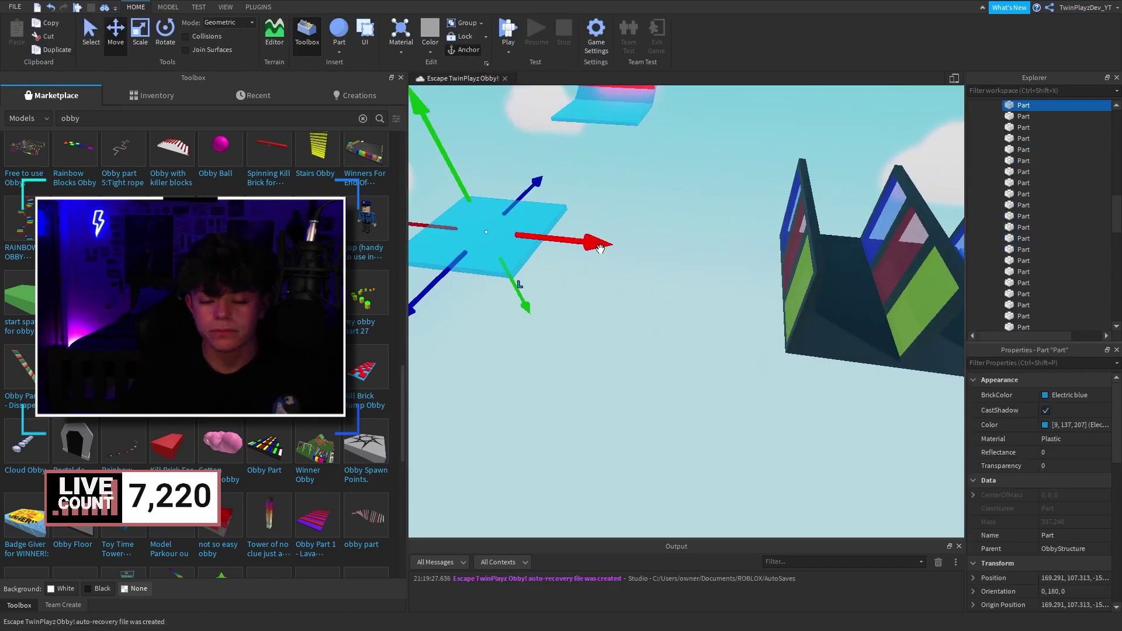
{"action": "left_click_drag", "start_coordinate": [704, 330], "coordinate": [760, 330]}
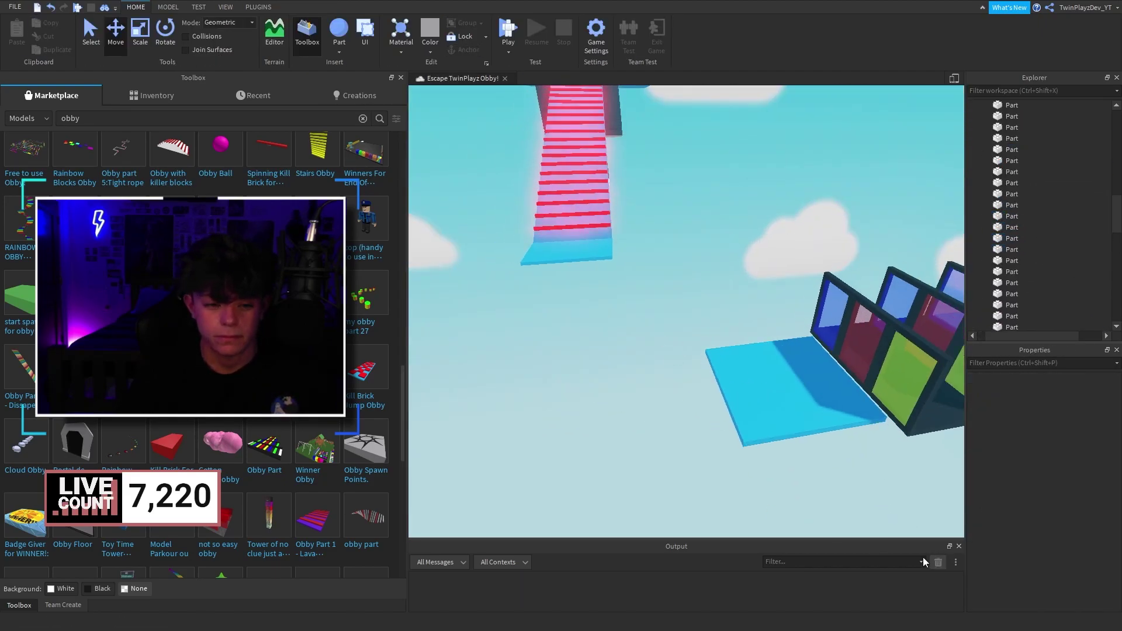
Insert the OBBY BALLS model from the marketplace and rotate it to run away from the blue platform
{"action": "scroll", "coordinate": [173, 549], "scroll_direction": "up", "scroll_amount": 4}
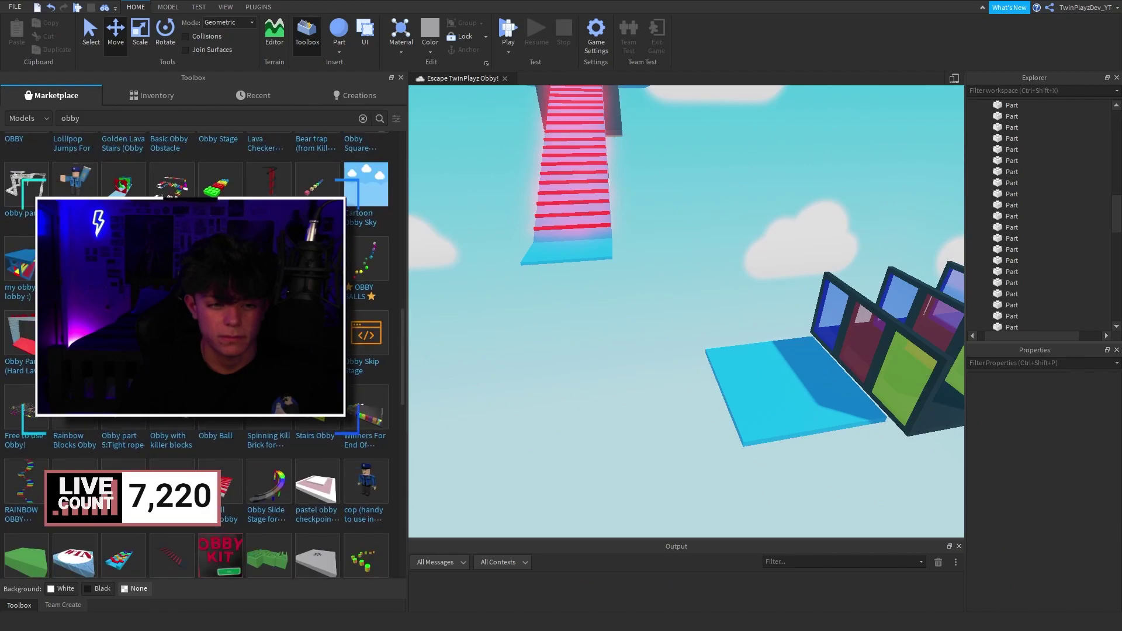
{"action": "left_click", "coordinate": [366, 268]}
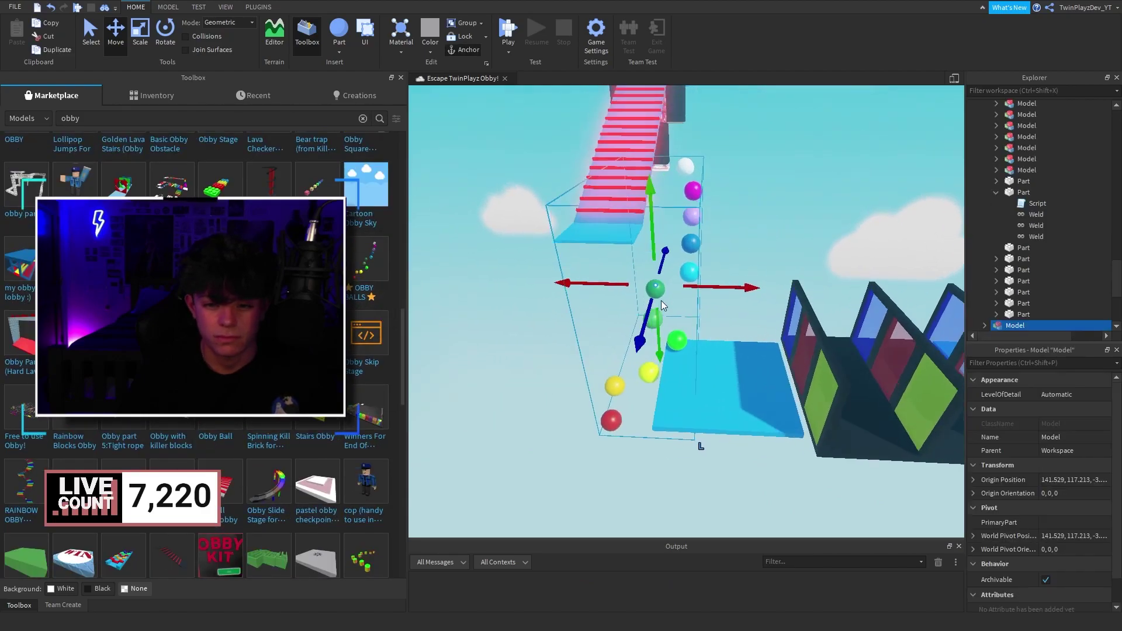
{"action": "right_click_drag", "start_coordinate": [661, 300], "coordinate": [591, 301]}
{"action": "key", "text": "ctrl+4"}
{"action": "left_click_drag", "start_coordinate": [662, 222], "coordinate": [763, 266]}
{"action": "left_click_drag", "start_coordinate": [654, 219], "coordinate": [694, 263]}
{"action": "right_click_drag", "start_coordinate": [694, 263], "coordinate": [692, 143]}
Move the ball model so its white ball starts at the edge of the blue platform
{"action": "left_click", "coordinate": [119, 41]}
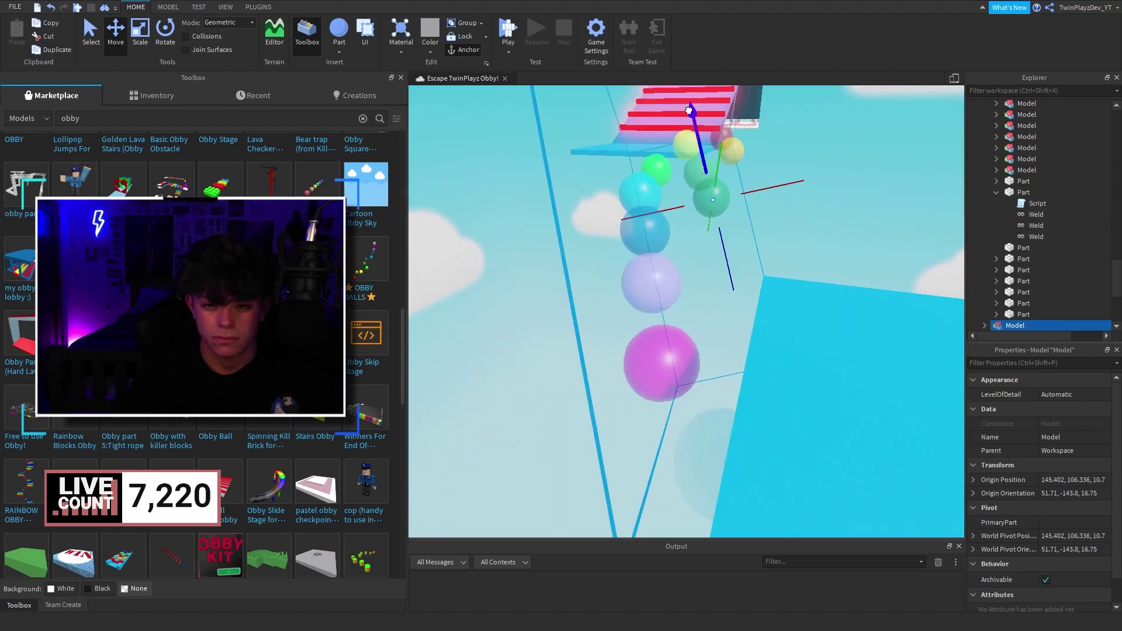
{"action": "left_click_drag", "start_coordinate": [692, 115], "coordinate": [677, 139]}
{"action": "right_click_drag", "start_coordinate": [676, 140], "coordinate": [714, 176]}
{"action": "left_click_drag", "start_coordinate": [748, 191], "coordinate": [729, 205]}
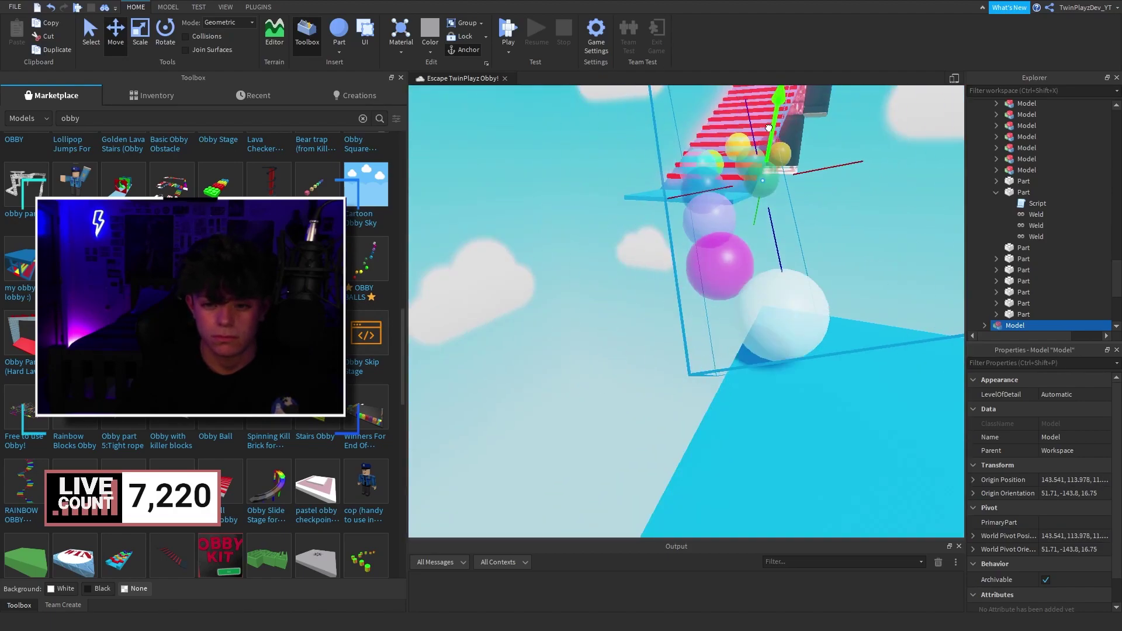
{"action": "right_click_drag", "start_coordinate": [760, 94], "coordinate": [739, 168]}
Ungroup the ball model and move individual balls to form an evenly spaced jump path
{"action": "right_click", "coordinate": [672, 208]}
{"action": "left_click", "coordinate": [554, 302]}
{"action": "left_click_drag", "start_coordinate": [542, 353], "coordinate": [696, 377]}
{"action": "right_click_drag", "start_coordinate": [696, 377], "coordinate": [742, 374]}
{"action": "left_click_drag", "start_coordinate": [760, 445], "coordinate": [737, 402]}
{"action": "right_click_drag", "start_coordinate": [738, 402], "coordinate": [701, 345]}
{"action": "left_click", "coordinate": [660, 320]}
{"action": "left_click_drag", "start_coordinate": [679, 283], "coordinate": [703, 236]}
{"action": "right_click_drag", "start_coordinate": [704, 236], "coordinate": [734, 218]}
{"action": "left_click_drag", "start_coordinate": [734, 218], "coordinate": [721, 226]}
Adjust the remaining balls so the jump path leads to the next blue platform
{"action": "left_click", "coordinate": [706, 218]}
{"action": "right_click_drag", "start_coordinate": [706, 218], "coordinate": [655, 275]}
{"action": "left_click", "coordinate": [619, 293]}
{"action": "left_click_drag", "start_coordinate": [657, 289], "coordinate": [670, 297]}
{"action": "left_click_drag", "start_coordinate": [707, 342], "coordinate": [649, 327]}
{"action": "left_click", "coordinate": [704, 326]}
{"action": "right_click_drag", "start_coordinate": [648, 328], "coordinate": [721, 292]}
Select all the coloured balls and group them into one model
{"action": "scroll", "coordinate": [704, 326], "scroll_direction": "down", "scroll_amount": 3}
{"action": "left_click", "coordinate": [755, 286]}
{"action": "left_click", "coordinate": [611, 282]}
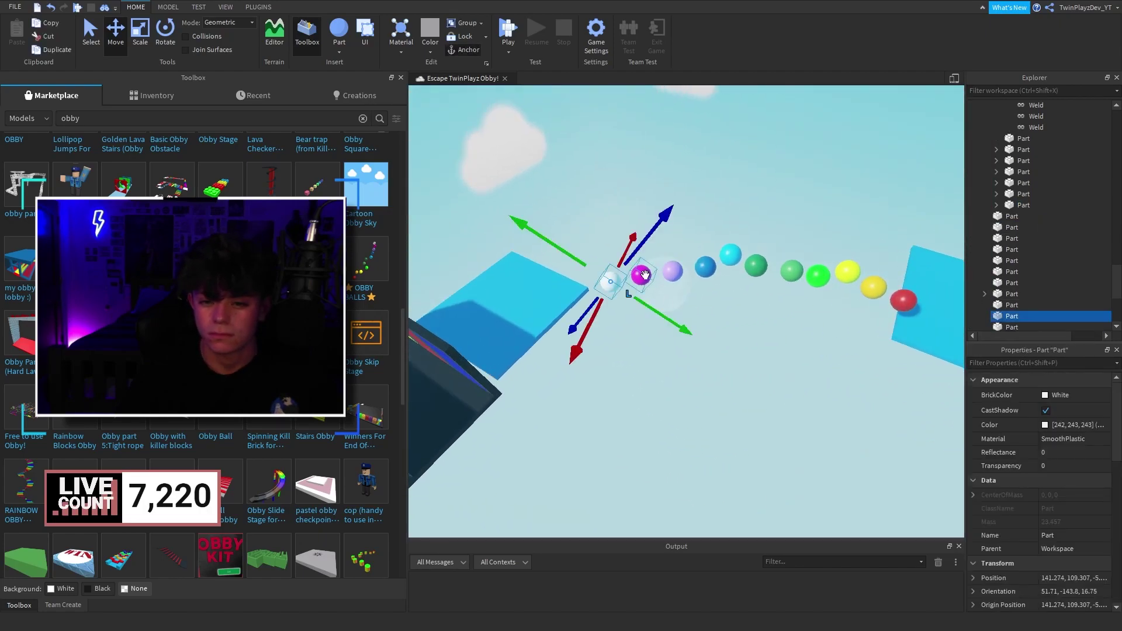
{"action": "key", "text": "ctrl+g"}
Open the script nested under a ball's Weld in the new model to check it, and delete it
{"action": "left_click", "coordinate": [986, 202]}
{"action": "scroll", "coordinate": [991, 203], "scroll_direction": "down", "scroll_amount": 2}
{"action": "left_click", "coordinate": [996, 207]}
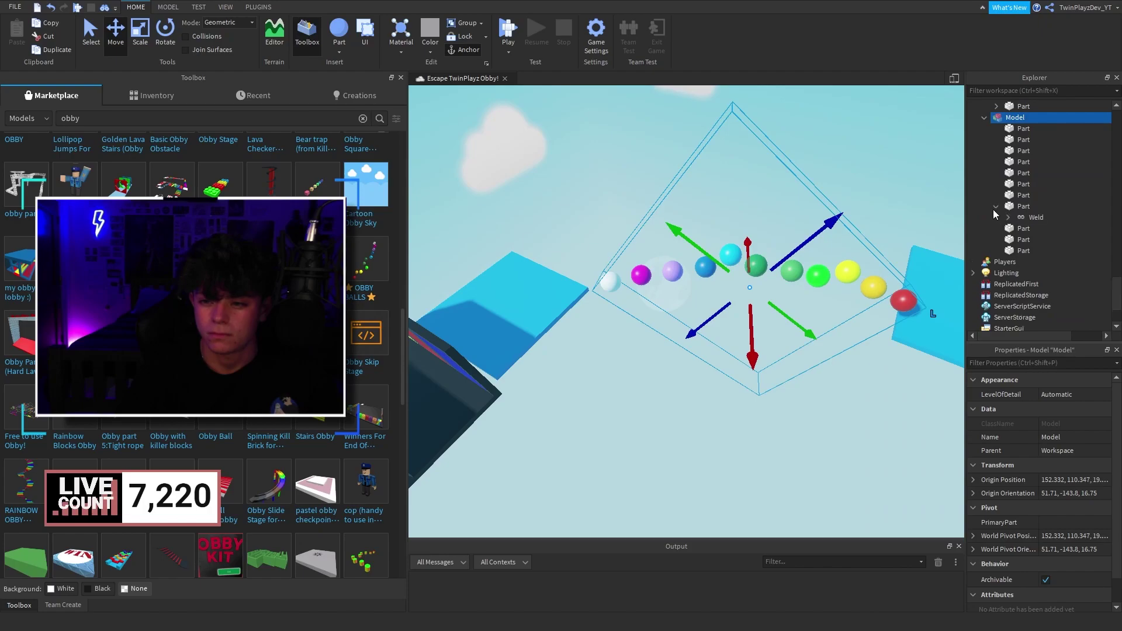
{"action": "left_click", "coordinate": [1008, 218]}
{"action": "double_click", "coordinate": [1041, 228]}
{"action": "left_click", "coordinate": [575, 78]}
{"action": "key", "text": "Delete"}
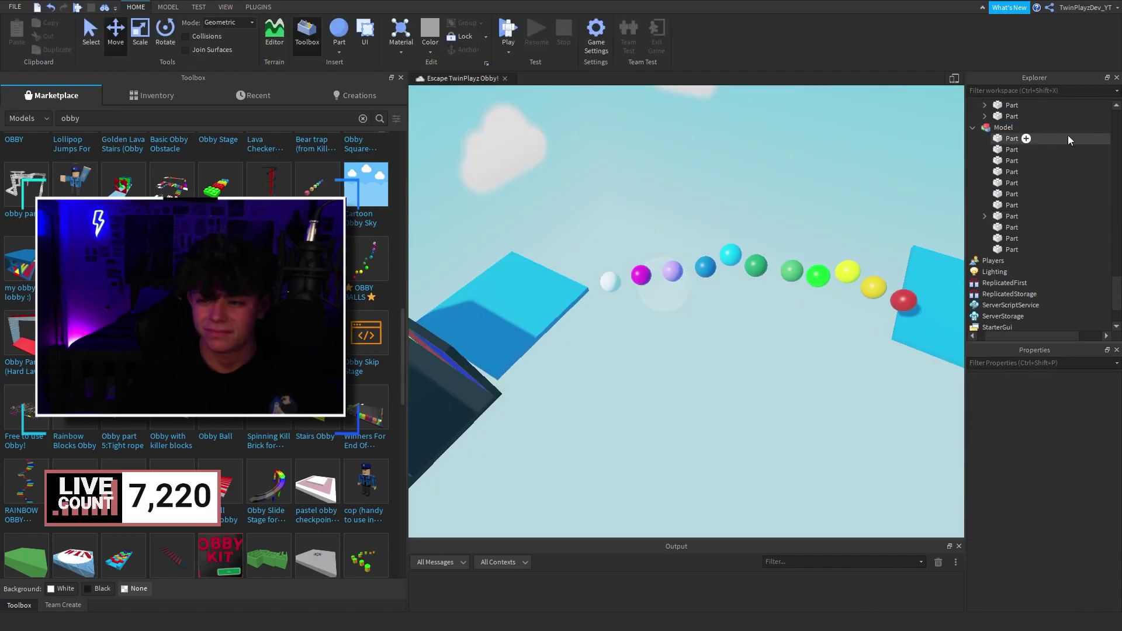
Search the marketplace models for "disapearing" and add the Disappearing Brick Script to each ball part in the grouped ball model
{"action": "right_click_drag", "start_coordinate": [935, 351], "coordinate": [856, 225]}
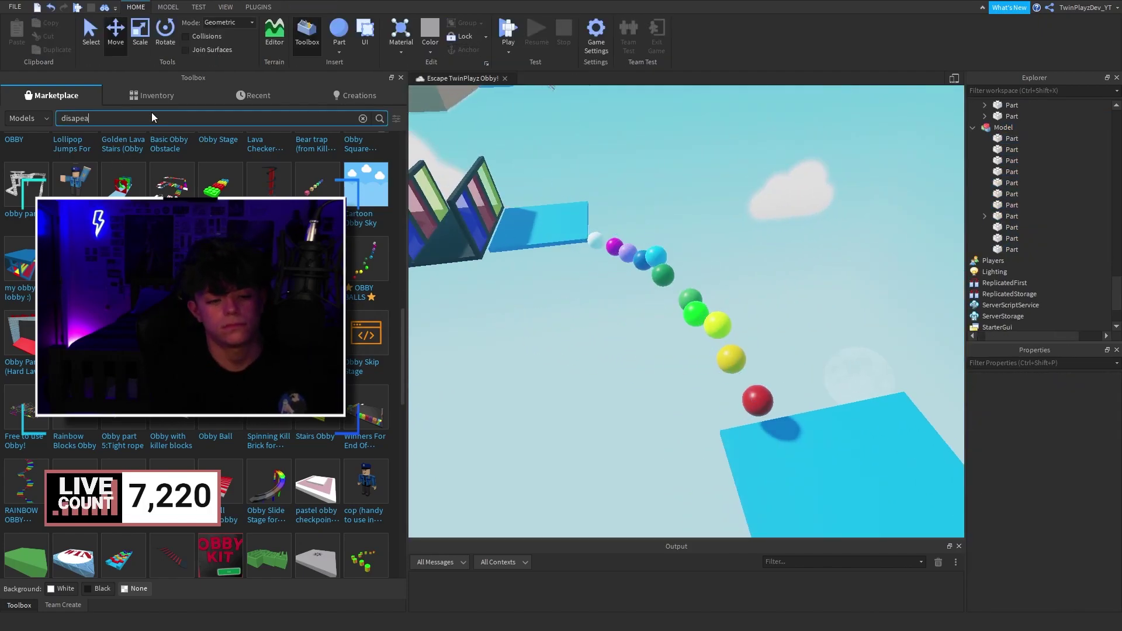
{"action": "key", "text": "Return"}
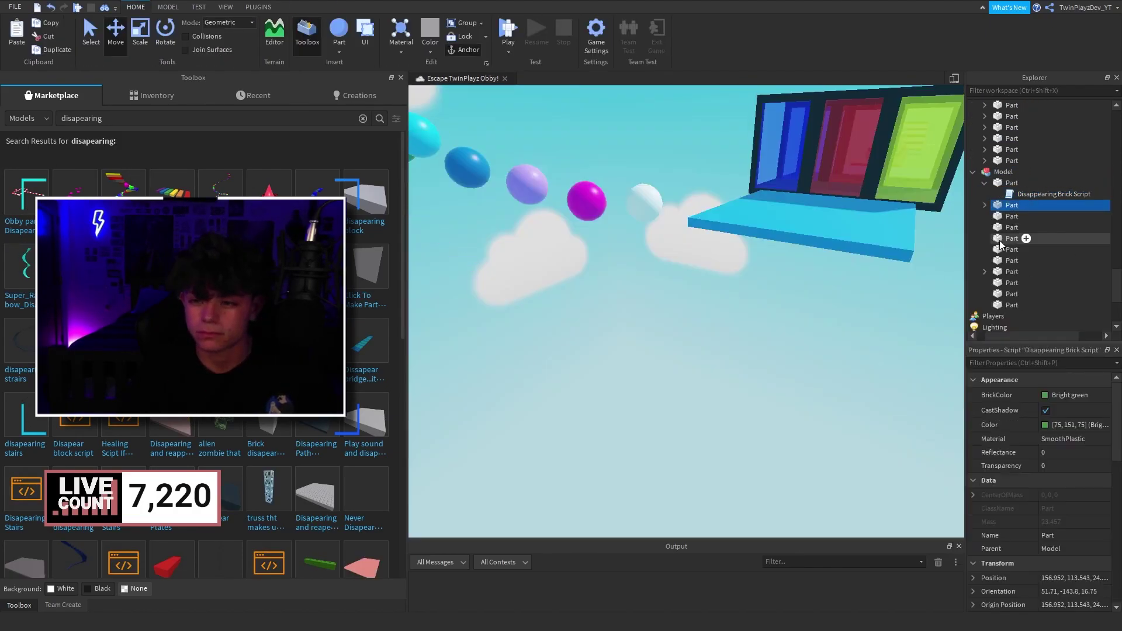
{"action": "right_click", "coordinate": [1000, 227]}
{"action": "left_click", "coordinate": [1005, 259]}
{"action": "right_click", "coordinate": [1004, 250]}
{"action": "left_click", "coordinate": [1002, 282]}
{"action": "right_click", "coordinate": [998, 273]}
{"action": "left_click", "coordinate": [1000, 306]}
{"action": "right_click", "coordinate": [999, 294]}
{"action": "left_click", "coordinate": [1000, 35]}
{"action": "left_click", "coordinate": [1018, 258]}
{"action": "right_click", "coordinate": [1016, 249]}
{"action": "left_click", "coordinate": [1016, 280]}
{"action": "right_click", "coordinate": [1016, 281]}
{"action": "left_click", "coordinate": [1017, 35]}
{"action": "right_click", "coordinate": [1017, 296]}
{"action": "left_click", "coordinate": [1017, 34]}
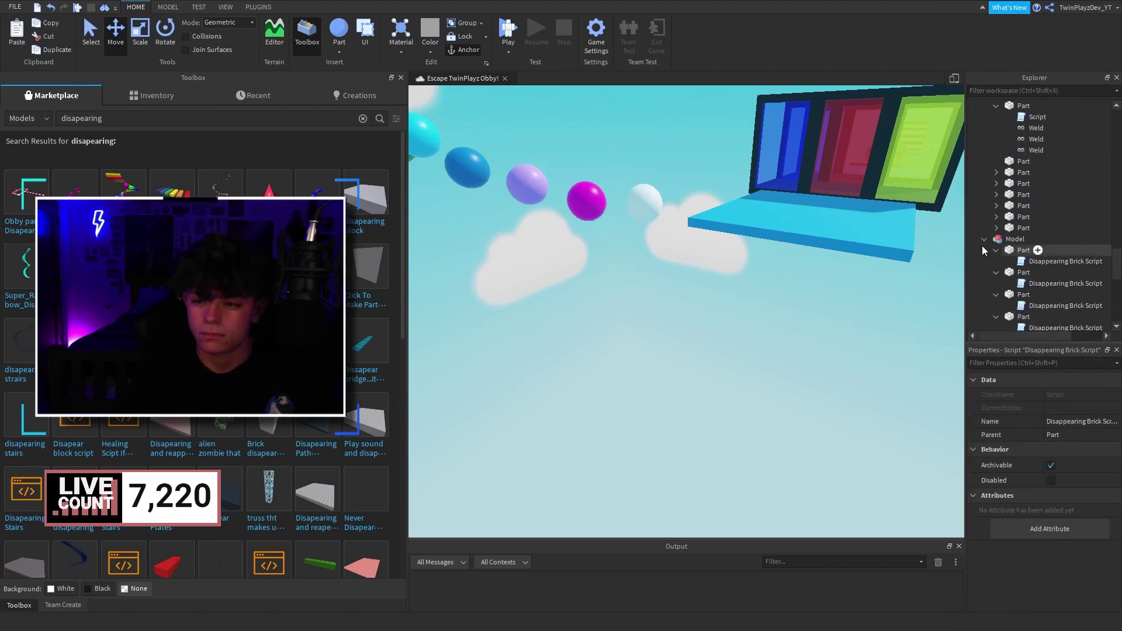
Deselect the ball parts and clear the marketplace search
{"action": "scroll", "coordinate": [1017, 122], "scroll_direction": "up", "scroll_amount": 1}
{"action": "left_click", "coordinate": [794, 329]}
{"action": "right_click_drag", "start_coordinate": [794, 328], "coordinate": [746, 247]}
{"action": "key", "text": "w"}
{"action": "double_click", "coordinate": [129, 121]}
{"action": "key", "text": "BackSpace"}
{"action": "key", "text": "Return"}
Survey the whole obby course from the ball jumps back to the lava stairs, examining how the obstacles and platforms connect
{"action": "right_click_drag", "start_coordinate": [577, 237], "coordinate": [577, 237]}
{"action": "right_click_drag", "start_coordinate": [531, 205], "coordinate": [531, 206]}
{"action": "key", "text": "s"}
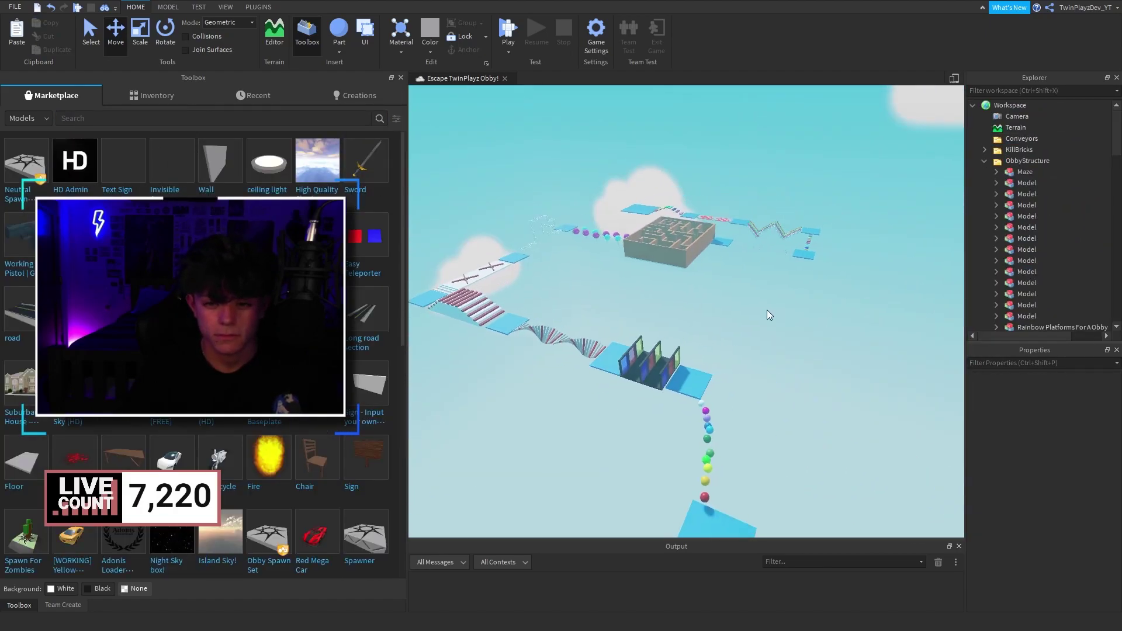
{"action": "right_click_drag", "start_coordinate": [767, 310], "coordinate": [767, 310]}
{"action": "right_click_drag", "start_coordinate": [637, 279], "coordinate": [627, 279]}
{"action": "key", "text": "w"}
{"action": "key", "text": "w"}
{"action": "right_click_drag", "start_coordinate": [679, 248], "coordinate": [706, 288]}
{"action": "key", "text": "w"}
{"action": "key", "text": "w"}
{"action": "key", "text": "s"}
{"action": "key", "text": "w"}
{"action": "key", "text": "a"}
{"action": "key", "text": "w"}
{"action": "key", "text": "a"}
{"action": "key", "text": "w"}
{"action": "key", "text": "w"}
{"action": "key", "text": "w"}
{"action": "key", "text": "w"}
{"action": "key", "text": "a"}
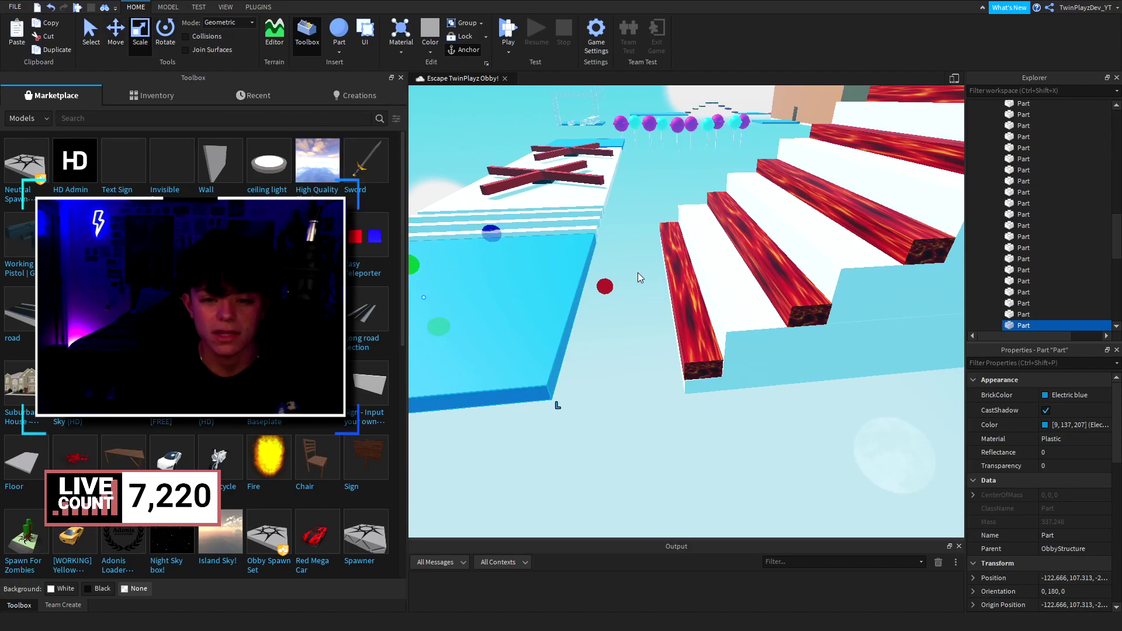
Extend the blue platform beside the lava stairs slightly toward the stairs
{"action": "key", "text": "s"}
{"action": "key", "text": "d"}
{"action": "left_click", "coordinate": [754, 401]}
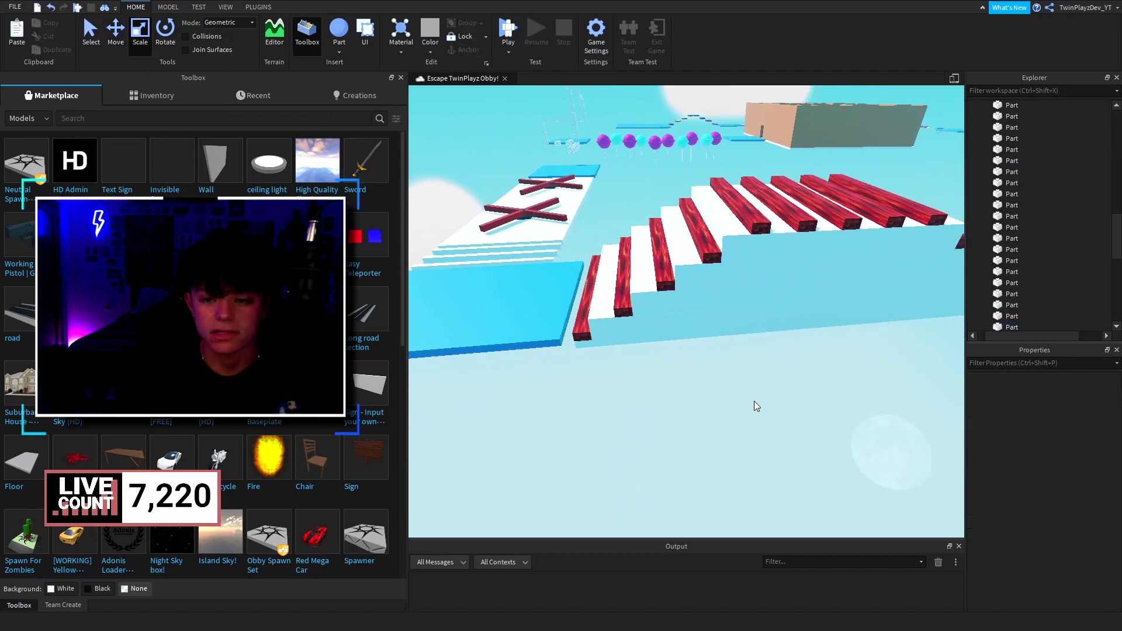
{"action": "right_click_drag", "start_coordinate": [755, 401], "coordinate": [754, 402]}
{"action": "key", "text": "w"}
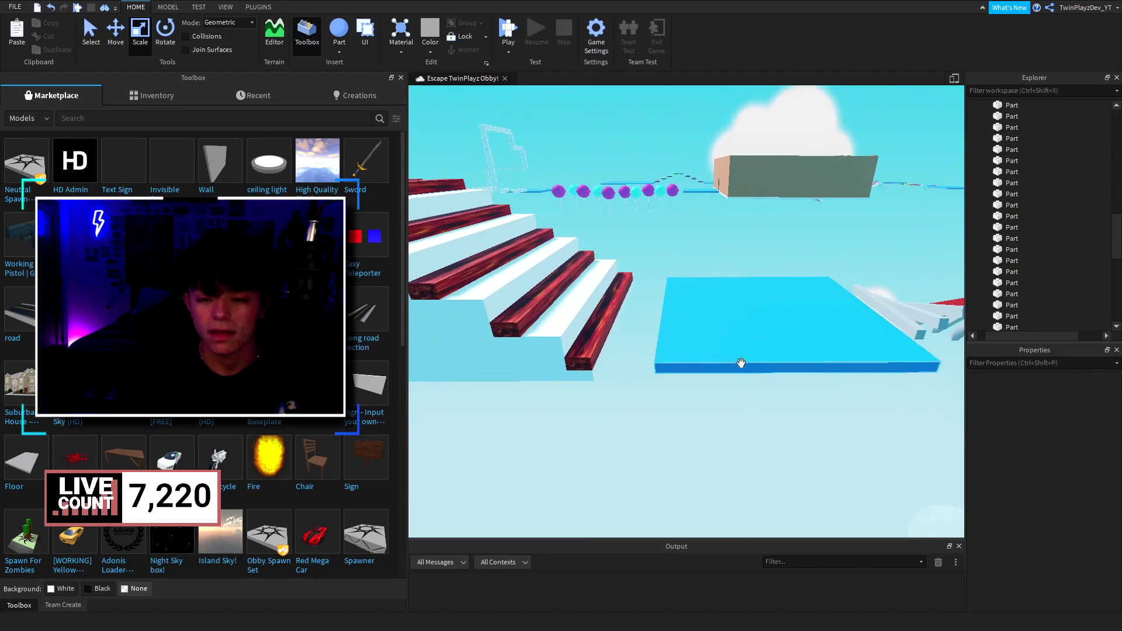
{"action": "left_click", "coordinate": [667, 304]}
{"action": "left_click_drag", "start_coordinate": [614, 313], "coordinate": [609, 312]}
{"action": "left_click", "coordinate": [663, 251]}
Inspect the course from the stairs past the glass panels and ball jumps to the red-striped ramp and giant avatar
{"action": "key", "text": "d"}
{"action": "right_click_drag", "start_coordinate": [663, 251], "coordinate": [664, 250]}
{"action": "key", "text": "a"}
{"action": "key", "text": "d"}
{"action": "right_click_drag", "start_coordinate": [726, 328], "coordinate": [726, 328]}
{"action": "key", "text": "w"}
{"action": "scroll", "coordinate": [727, 326], "scroll_direction": "up", "scroll_amount": 10}
{"action": "key", "text": "d"}
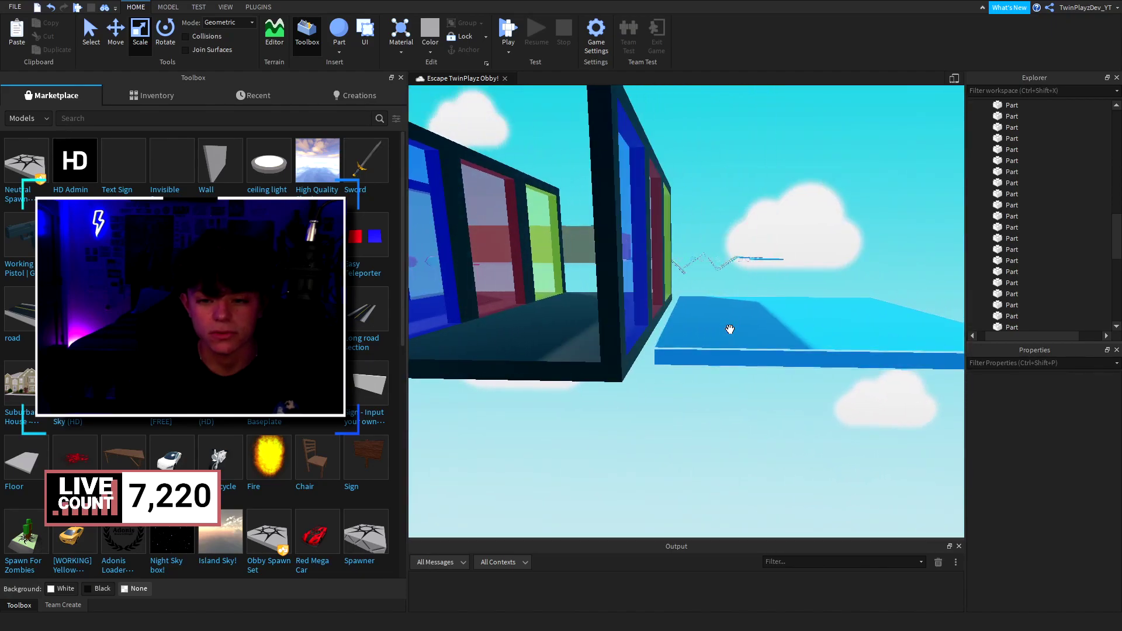
{"action": "key", "text": "d"}
{"action": "left_click", "coordinate": [719, 280]}
{"action": "right_click_drag", "start_coordinate": [717, 277], "coordinate": [728, 269]}
{"action": "scroll", "coordinate": [720, 272], "scroll_direction": "down", "scroll_amount": 5}
{"action": "key", "text": "d"}
{"action": "key", "text": "w"}
{"action": "key", "text": "w"}
{"action": "key", "text": "a"}
{"action": "key", "text": "s"}
{"action": "key", "text": "a"}
{"action": "key", "text": "w"}
{"action": "key", "text": "s"}
{"action": "key", "text": "s"}
{"action": "key", "text": "d"}
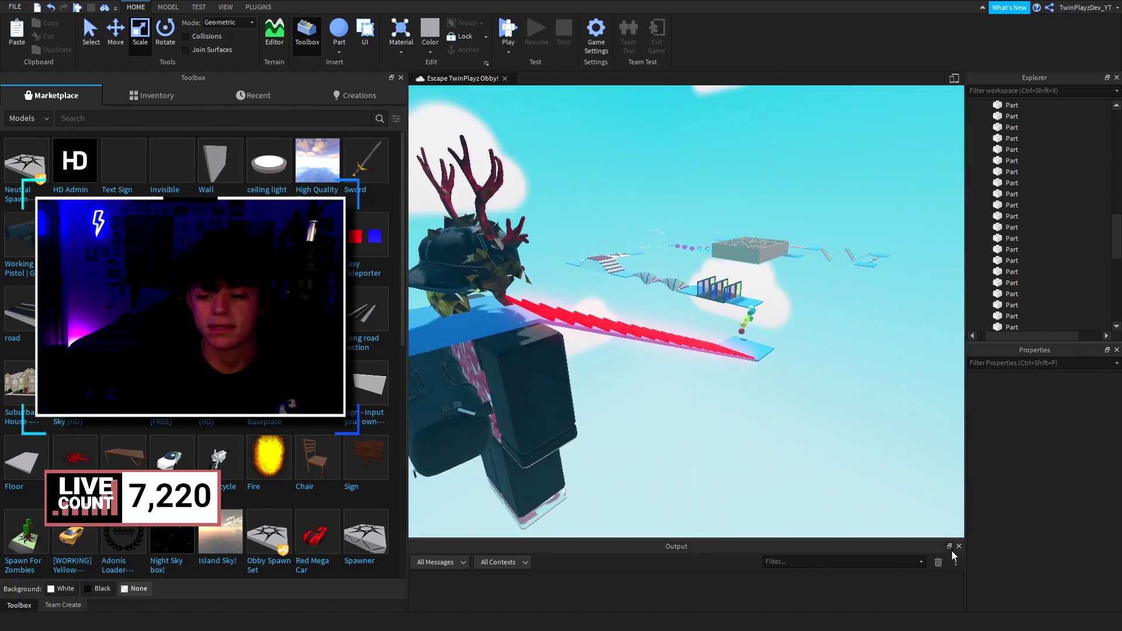
{"action": "key", "text": "s"}
{"action": "key", "text": "d"}
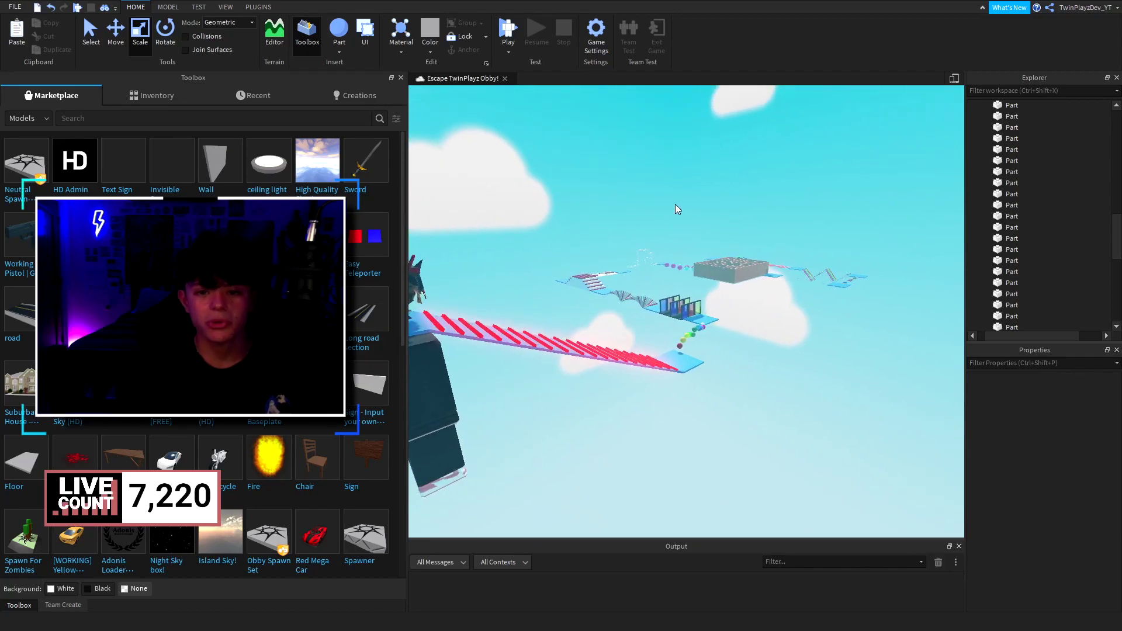
Run a short playtest of the obby and stop it
{"action": "right_click_drag", "start_coordinate": [674, 203], "coordinate": [672, 204]}
{"action": "left_click", "coordinate": [506, 33]}
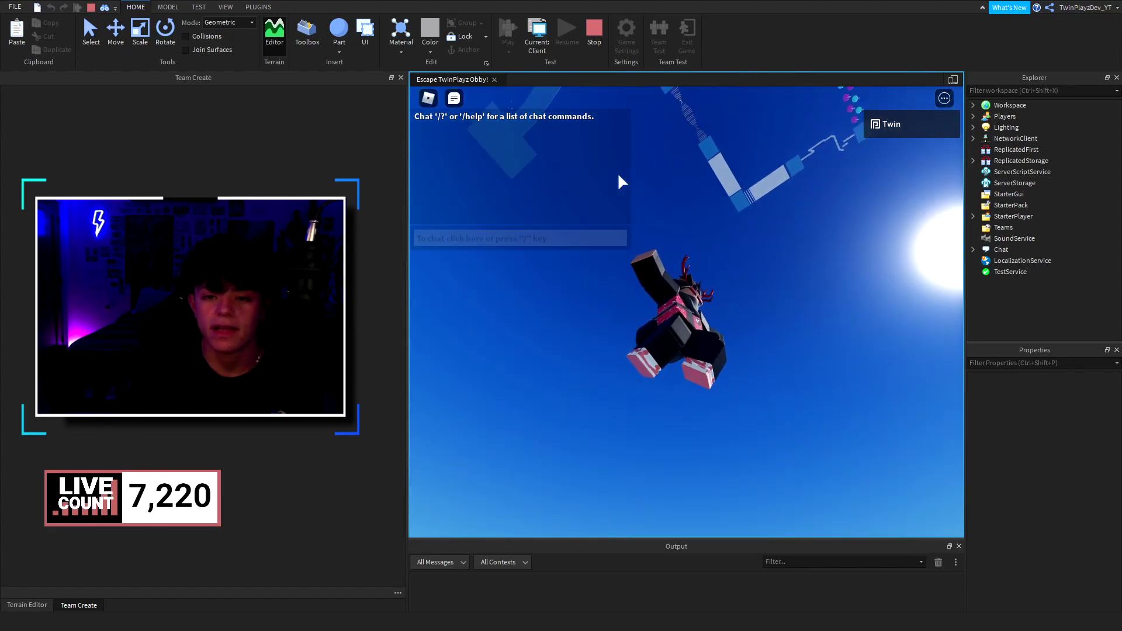
{"action": "key", "text": "shift+F5"}
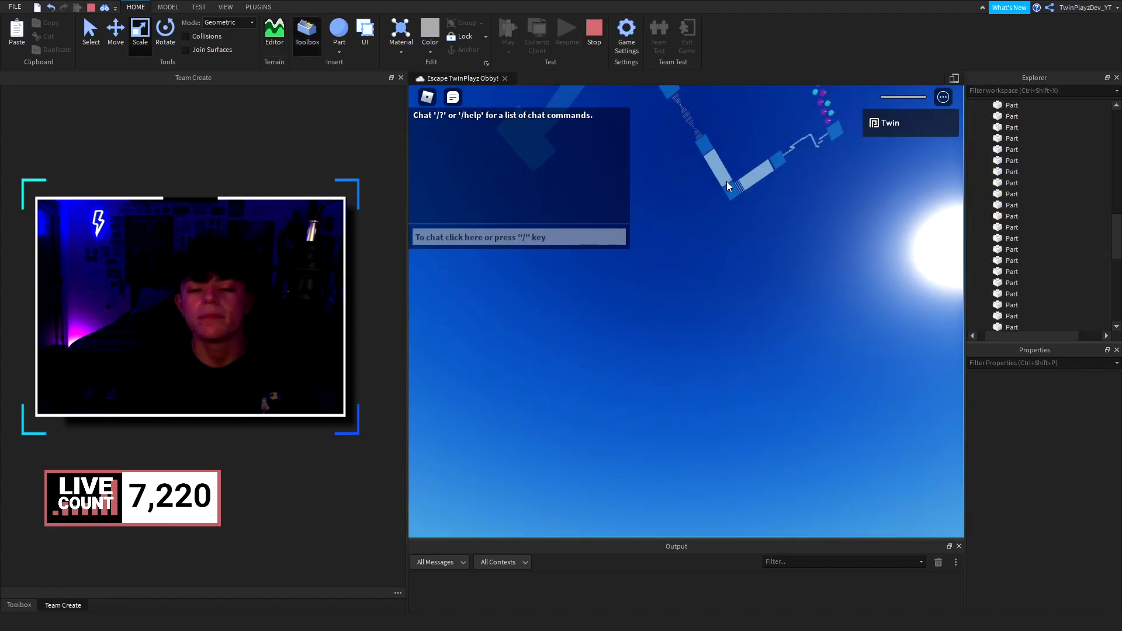
Delete the Humanoid from the giant avatar model beside the red-striped ramp
{"action": "left_click", "coordinate": [608, 340]}
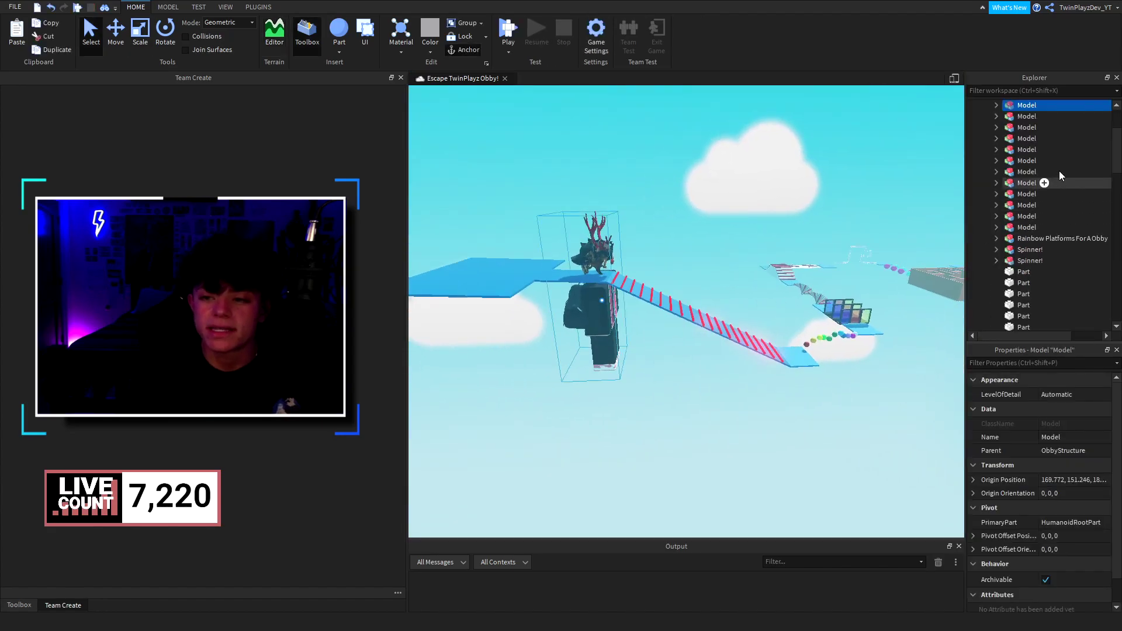
{"action": "key", "text": "w"}
{"action": "key", "text": "d"}
{"action": "right_click_drag", "start_coordinate": [834, 158], "coordinate": [832, 158]}
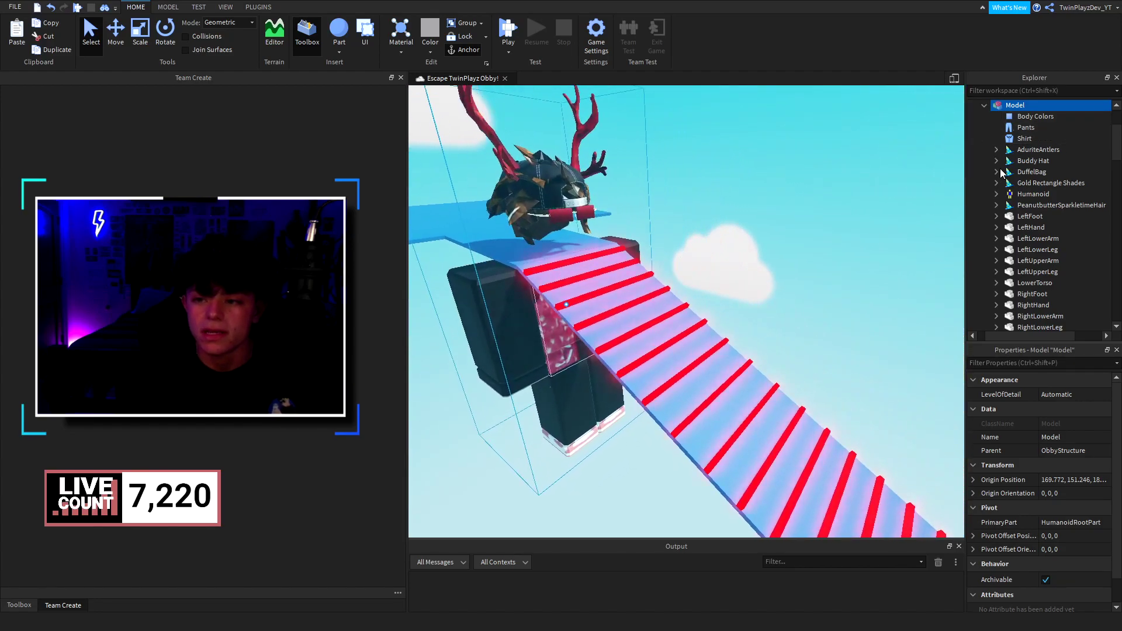
{"action": "left_click", "coordinate": [1033, 198]}
{"action": "key", "text": "Delete"}
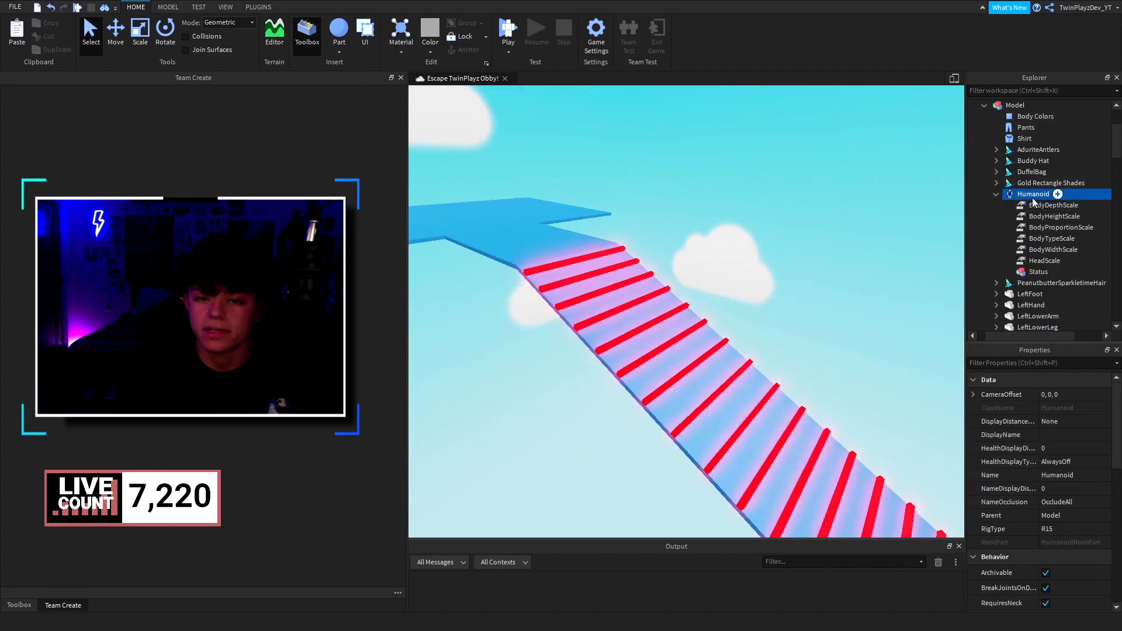
Set all of the giant avatar's body parts to the Really black colour and the Glass material
{"action": "right_click_drag", "start_coordinate": [867, 184], "coordinate": [858, 190]}
{"action": "key", "text": "w"}
{"action": "key", "text": "d"}
{"action": "scroll", "coordinate": [1019, 220], "scroll_direction": "down", "scroll_amount": 5}
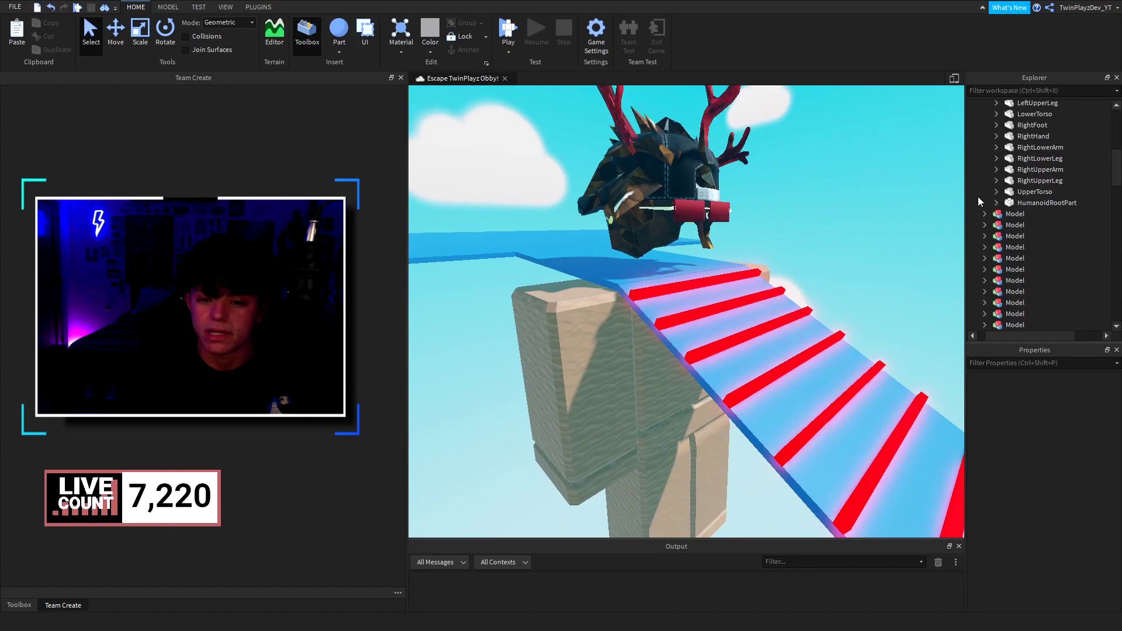
{"action": "key", "text": "s"}
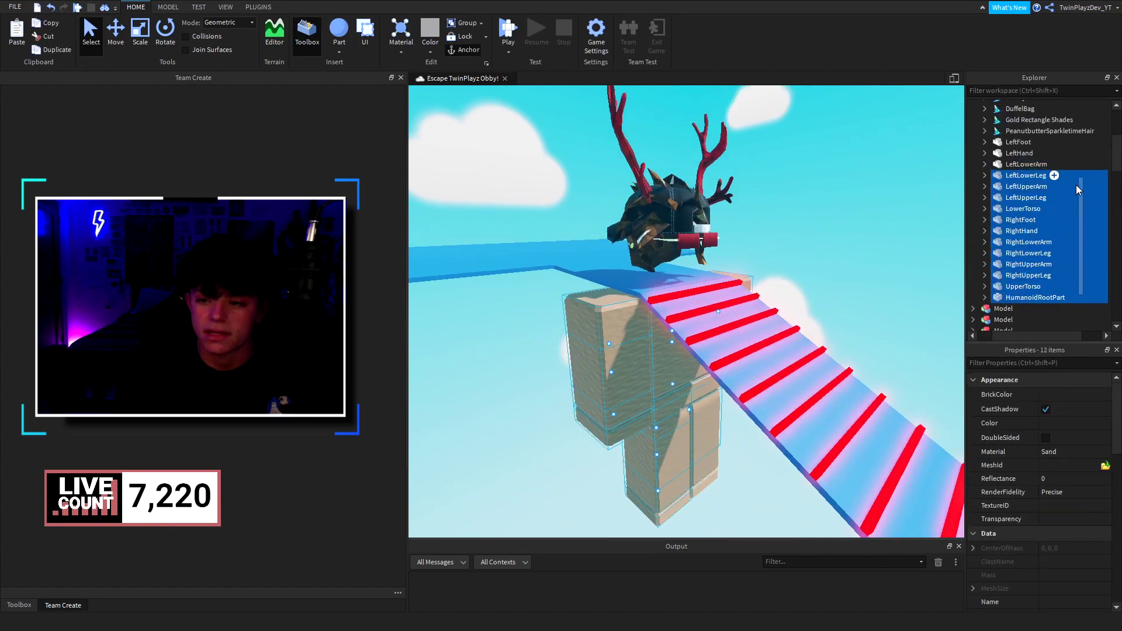
{"action": "left_click", "coordinate": [1074, 392]}
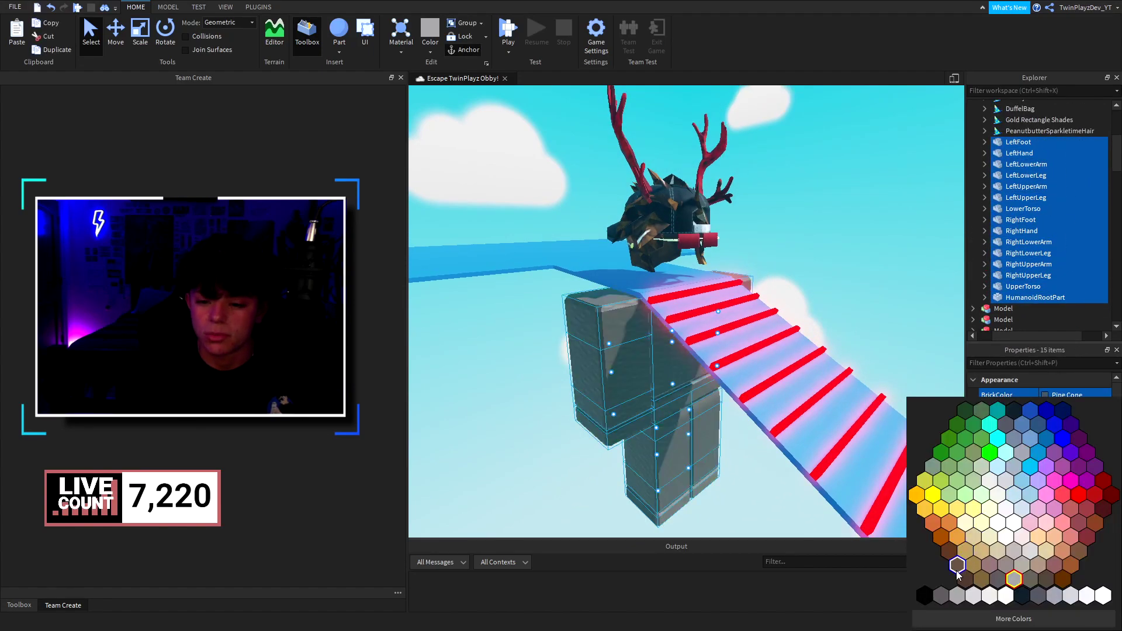
{"action": "left_click", "coordinate": [925, 593]}
{"action": "left_click", "coordinate": [1055, 456]}
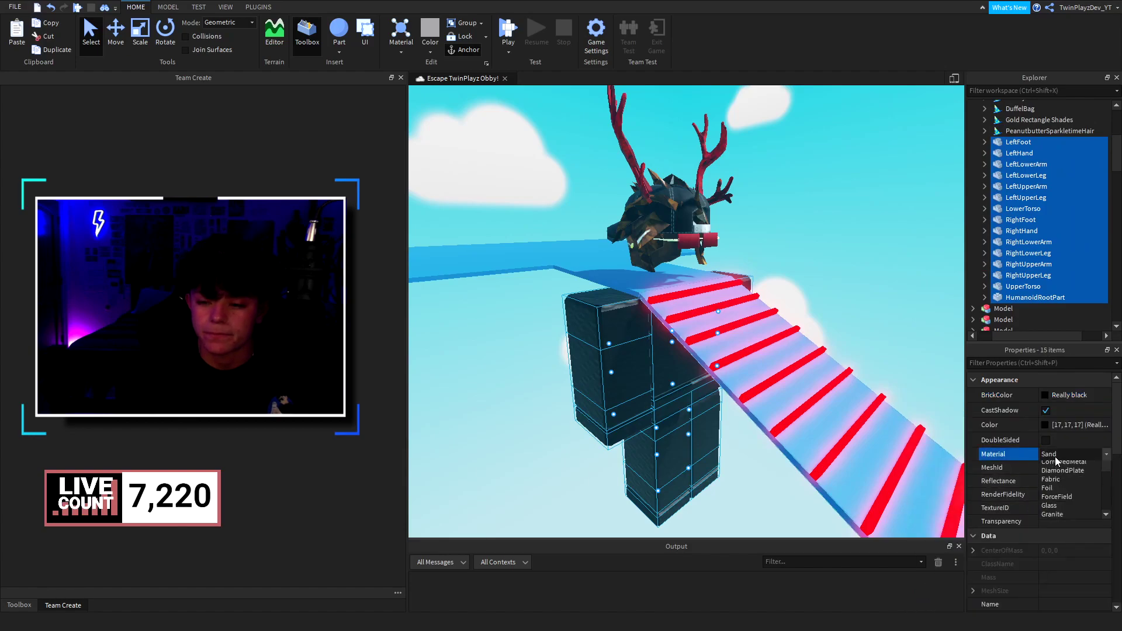
{"action": "left_click", "coordinate": [1063, 451]}
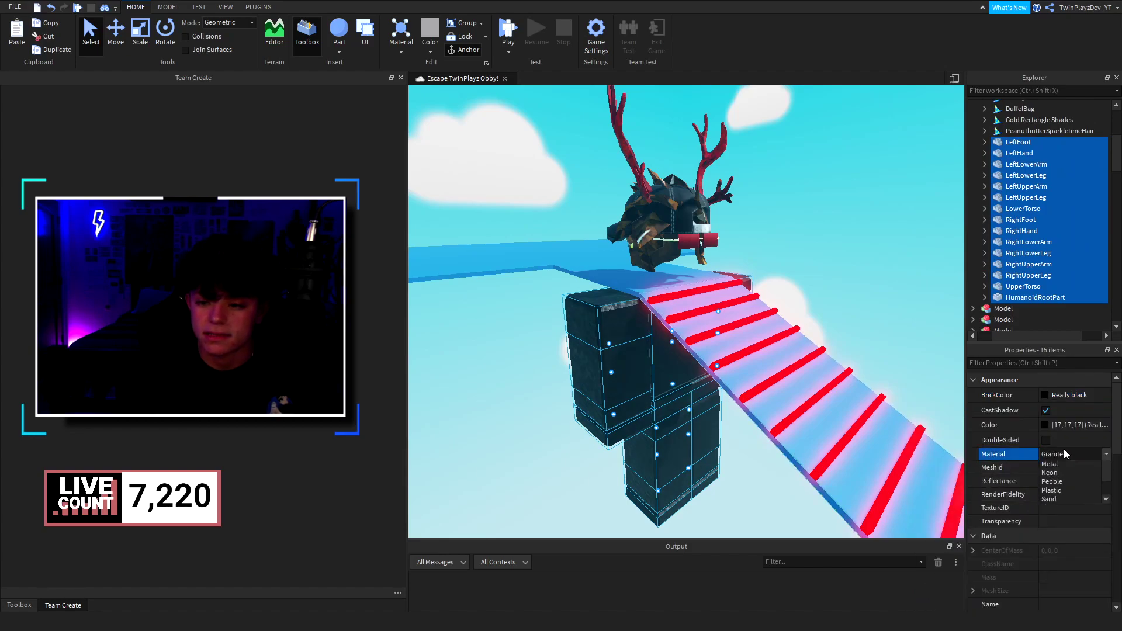
{"action": "left_click", "coordinate": [1064, 463]}
{"action": "left_click", "coordinate": [794, 293]}
{"action": "scroll", "coordinate": [794, 293], "scroll_direction": "up", "scroll_amount": 3}
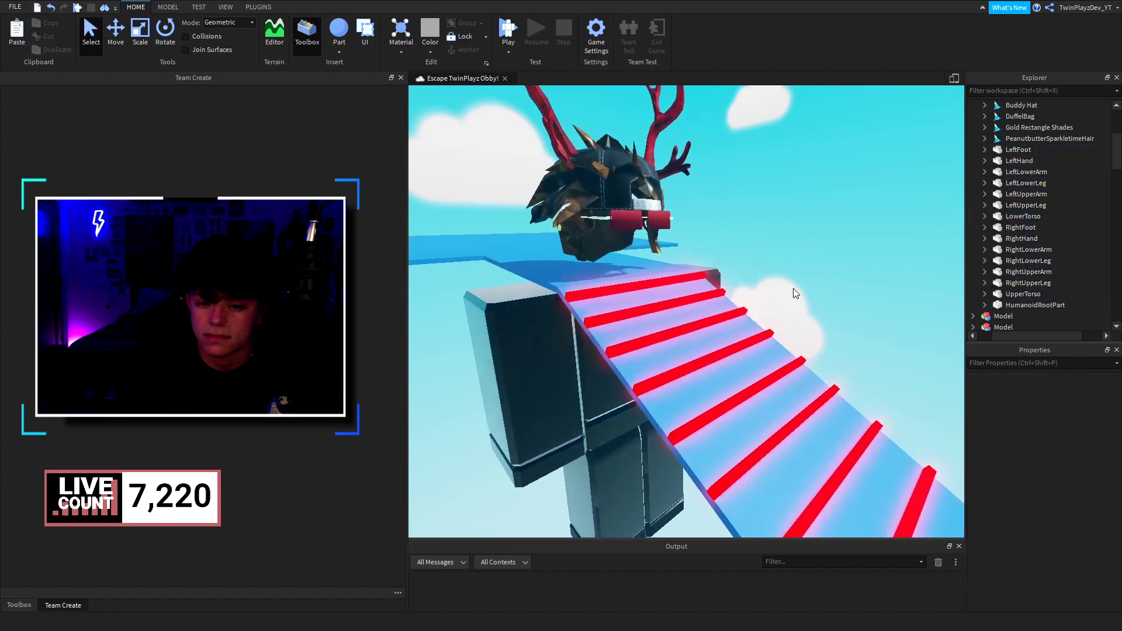
Select all of the giant avatar's body parts and check their anchoring and collision properties
{"action": "right_click_drag", "start_coordinate": [794, 293], "coordinate": [738, 293]}
{"action": "key", "text": "s"}
{"action": "left_click", "coordinate": [1012, 150]}
{"action": "left_click", "coordinate": [1067, 301], "text": "shift"}
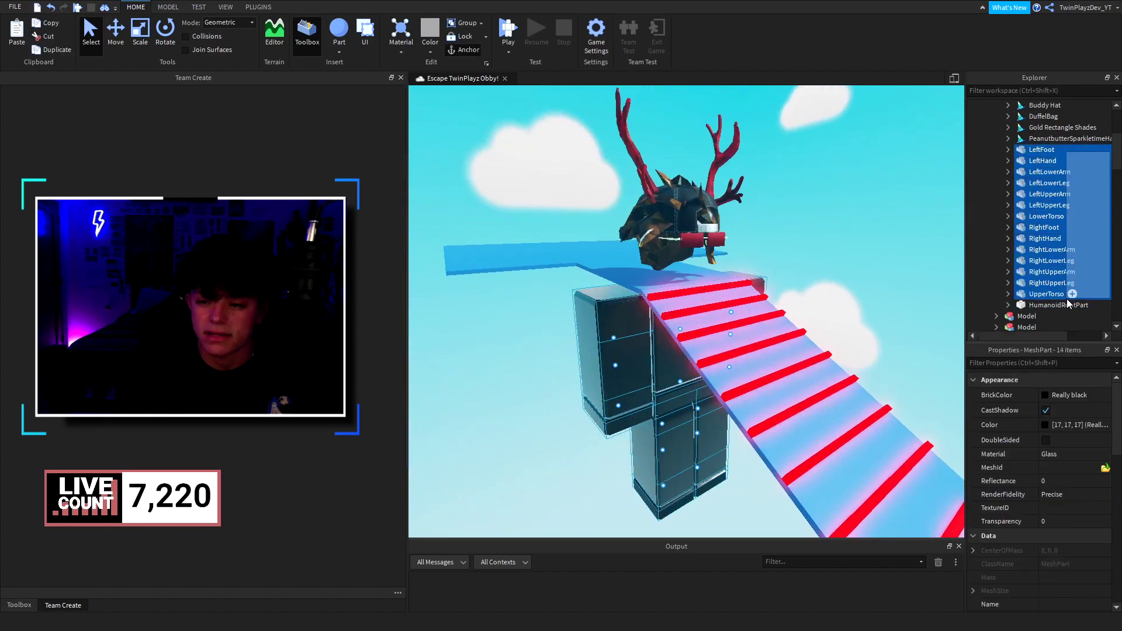
{"action": "scroll", "coordinate": [1009, 205], "scroll_direction": "up", "scroll_amount": 10}
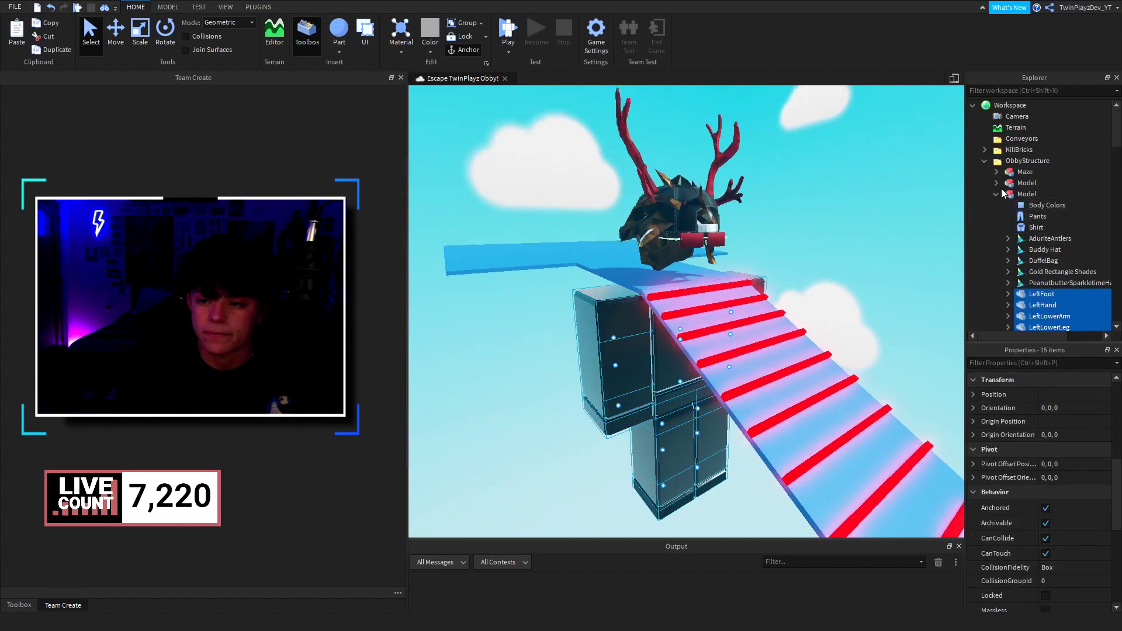
Deselect the body parts and collapse the avatar model and the ObbyStructure folder in the object tree
{"action": "left_click", "coordinate": [973, 194]}
{"action": "left_click", "coordinate": [871, 243]}
{"action": "right_click_drag", "start_coordinate": [871, 243], "coordinate": [890, 243]}
{"action": "key", "text": "s"}
{"action": "key", "text": "a"}
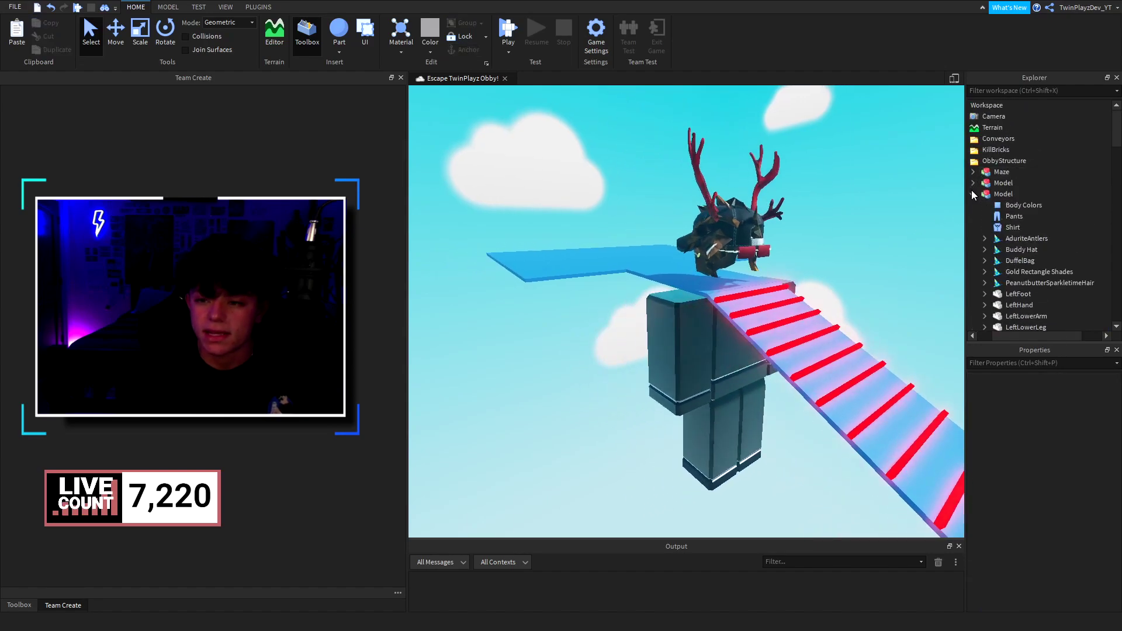
{"action": "left_click", "coordinate": [973, 194]}
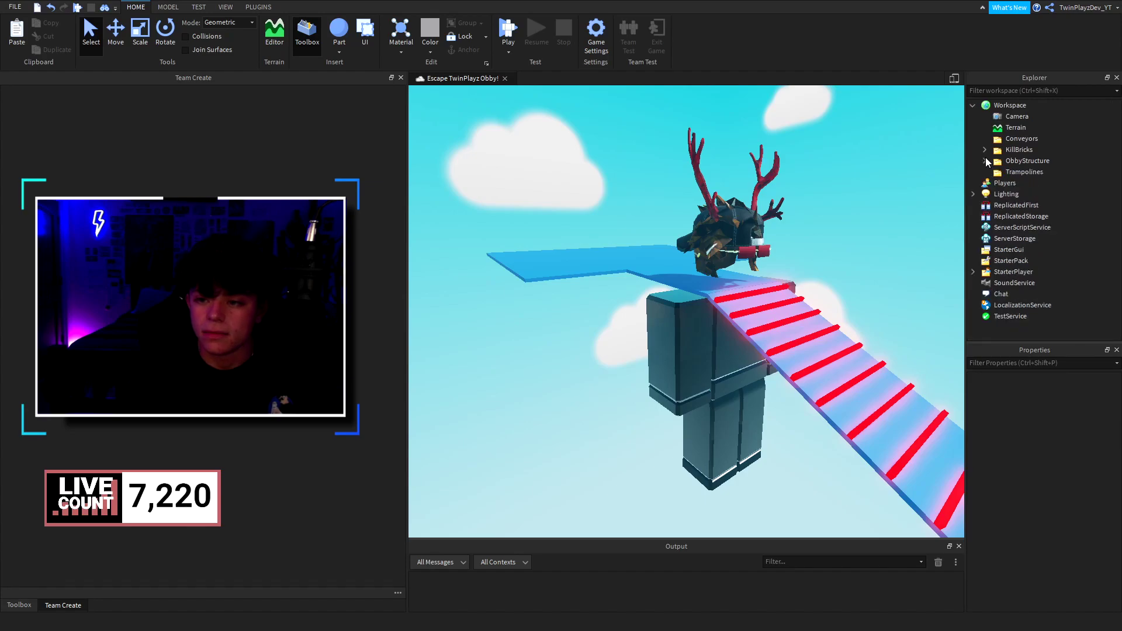
Review the course from the red-striped ramp back to the first platforms, and clear the output log
{"action": "right_click_drag", "start_coordinate": [878, 229], "coordinate": [935, 229]}
{"action": "key", "text": "s"}
{"action": "key", "text": "d"}
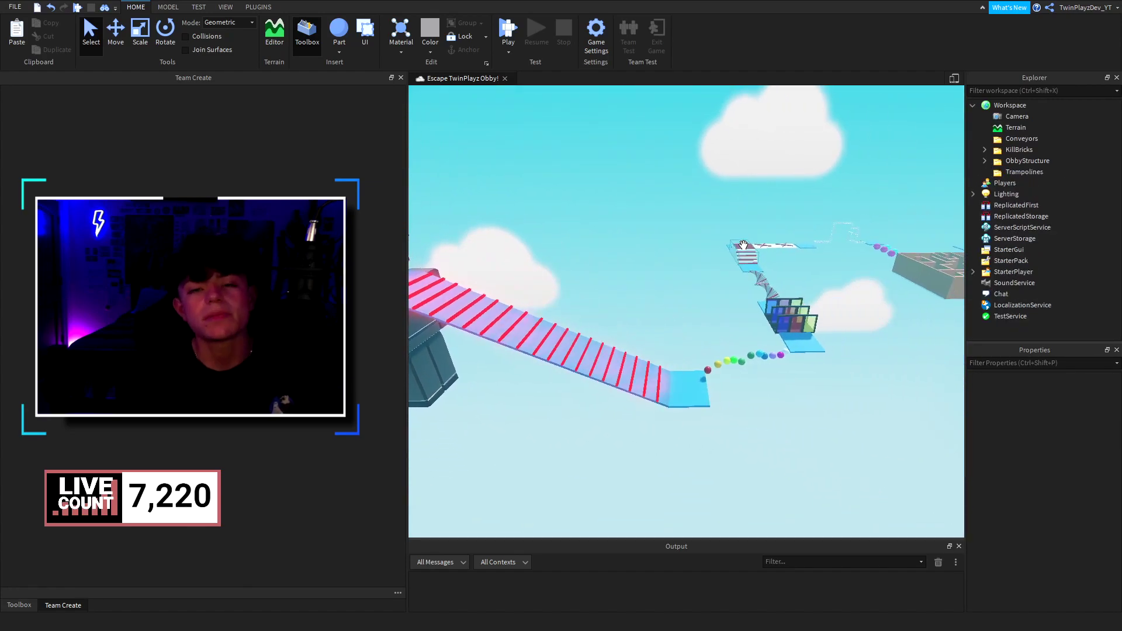
{"action": "key", "text": "d"}
{"action": "key", "text": "w"}
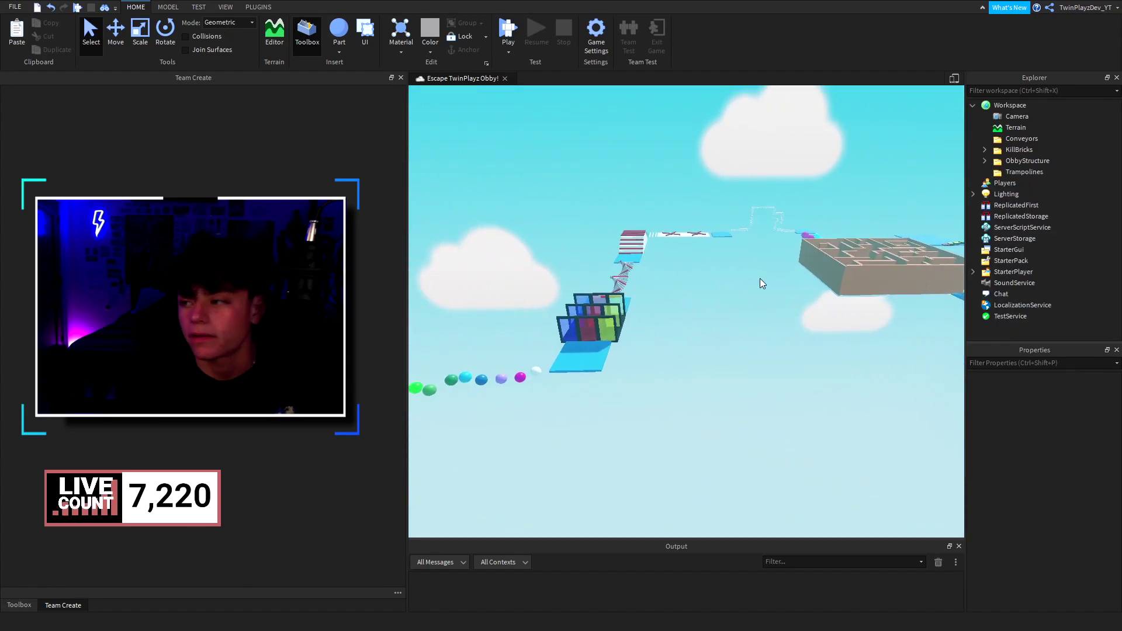
{"action": "key", "text": "w"}
{"action": "key", "text": "d"}
{"action": "right_click_drag", "start_coordinate": [760, 278], "coordinate": [819, 263]}
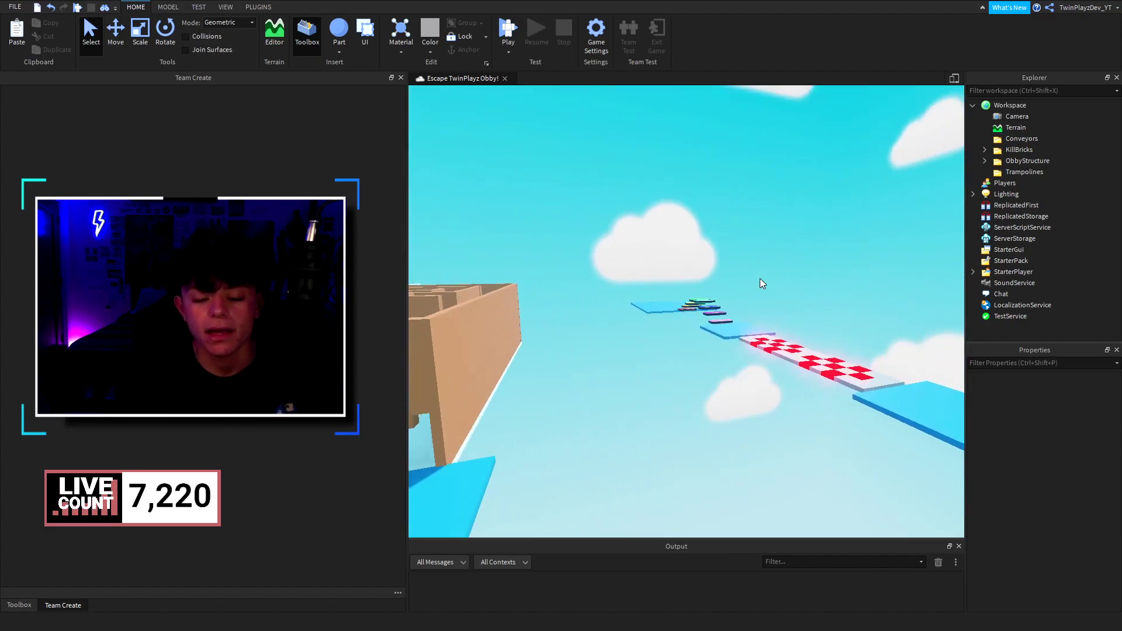
{"action": "key", "text": "w"}
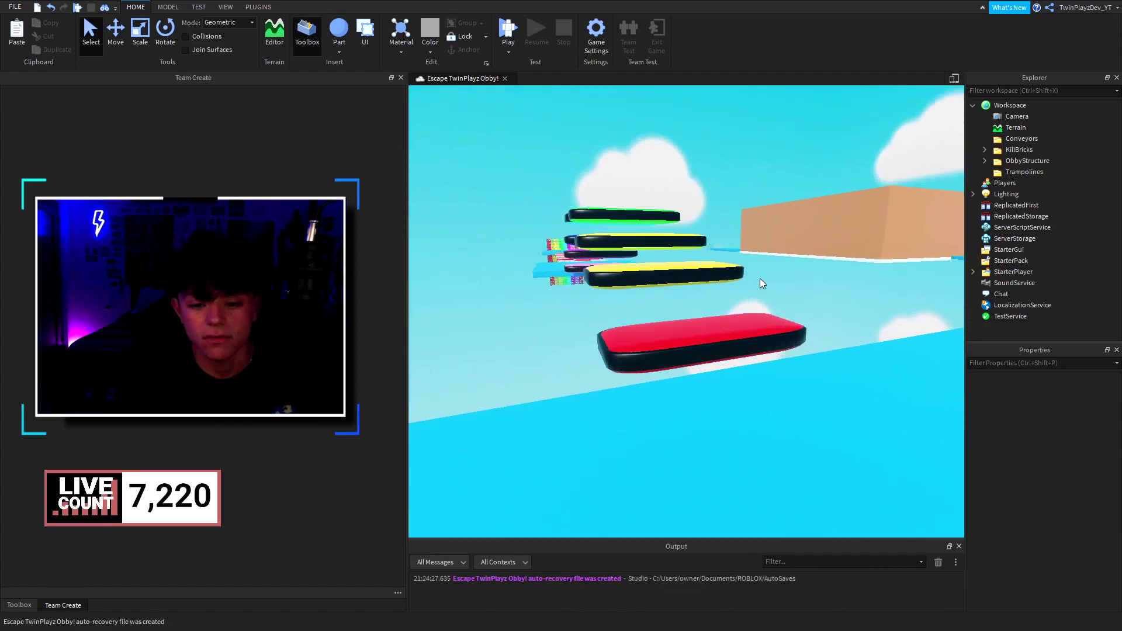
{"action": "key", "text": "s"}
{"action": "key", "text": "a"}
{"action": "key", "text": "d"}
{"action": "left_click", "coordinate": [936, 562]}
{"action": "key", "text": "a"}
{"action": "right_click_drag", "start_coordinate": [730, 354], "coordinate": [757, 321]}
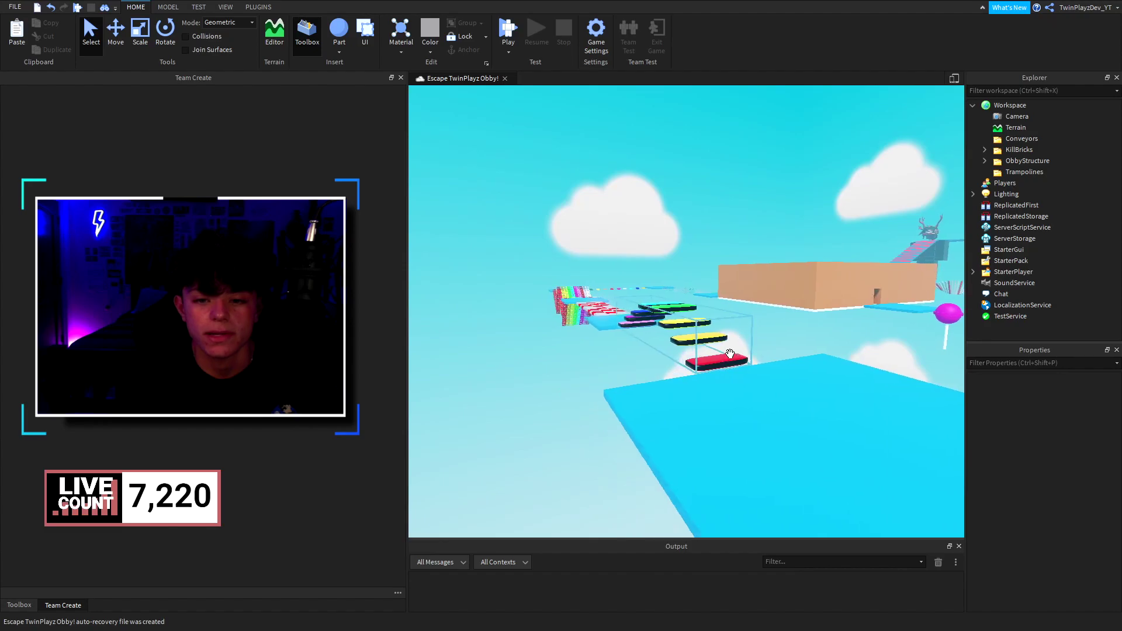
{"action": "key", "text": "s"}
Search the marketplace models for "obby huge" and look through the results
{"action": "left_click", "coordinate": [19, 605]}
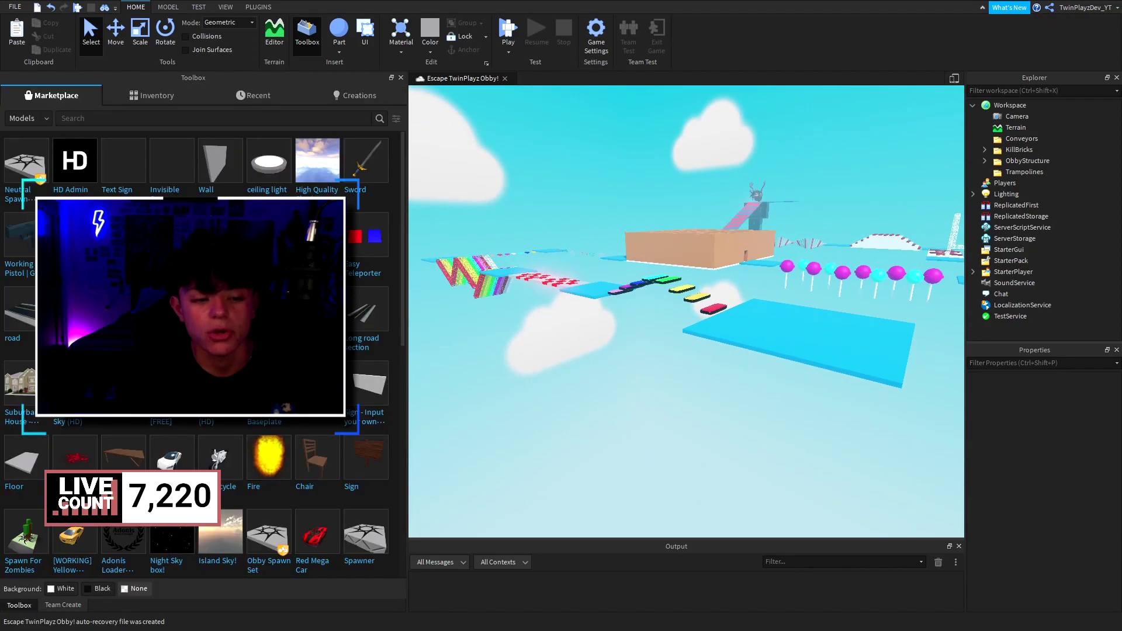
{"action": "left_click", "coordinate": [103, 114]}
{"action": "type", "text": "obby huge"}
{"action": "key", "text": "Return"}
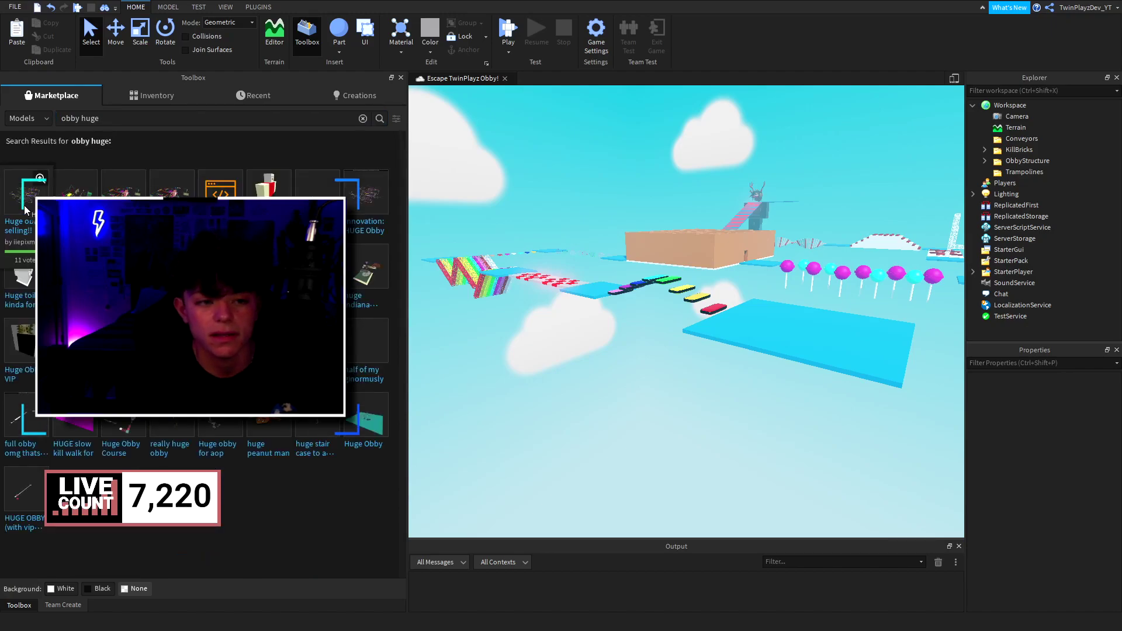
{"action": "right_click_drag", "start_coordinate": [495, 247], "coordinate": [496, 247]}
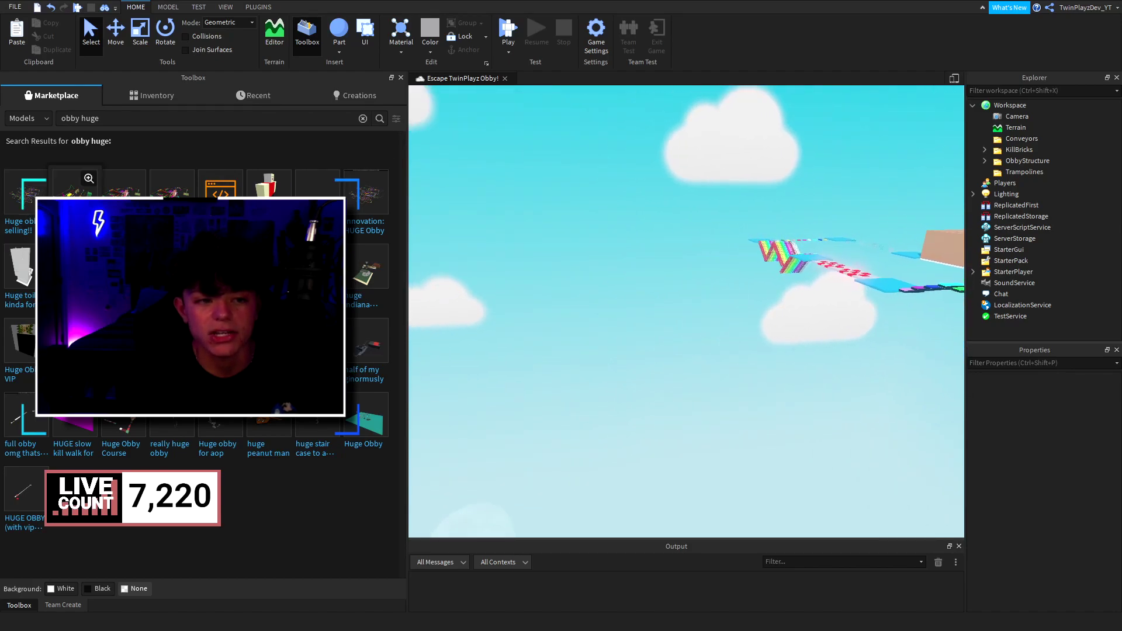
{"action": "key", "text": "d"}
{"action": "right_click_drag", "start_coordinate": [563, 233], "coordinate": [563, 233]}
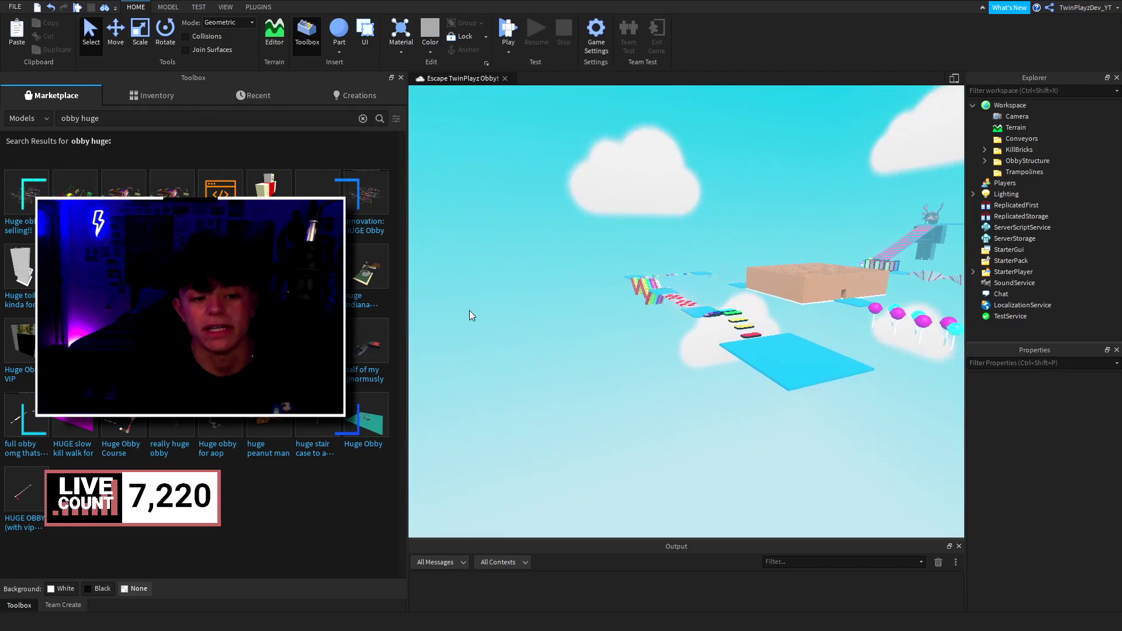
Leave the marketplace results and examine the course around the lollipop jumps and the truss climb
{"action": "left_click", "coordinate": [68, 605]}
{"action": "right_click_drag", "start_coordinate": [714, 240], "coordinate": [713, 240]}
{"action": "key", "text": "w"}
{"action": "key", "text": "d"}
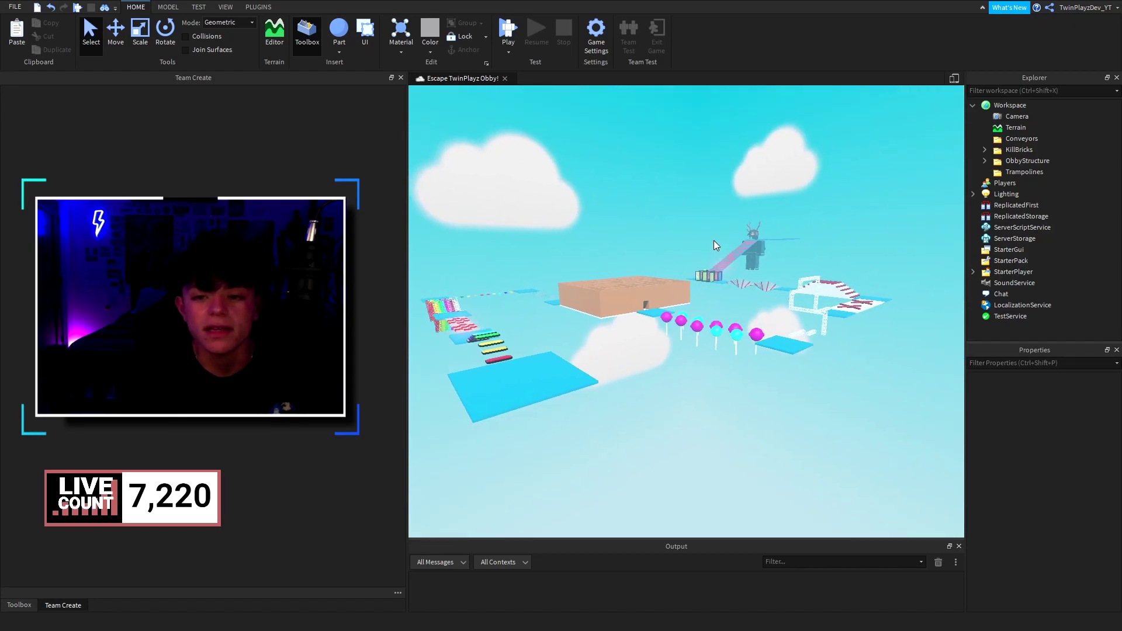
{"action": "key", "text": "w"}
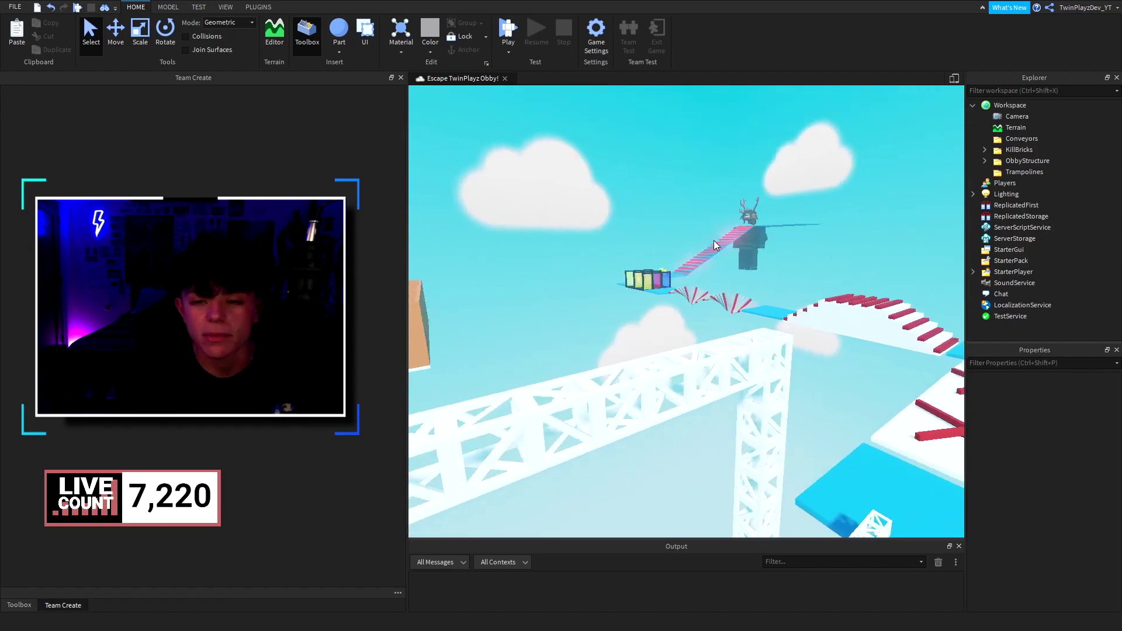